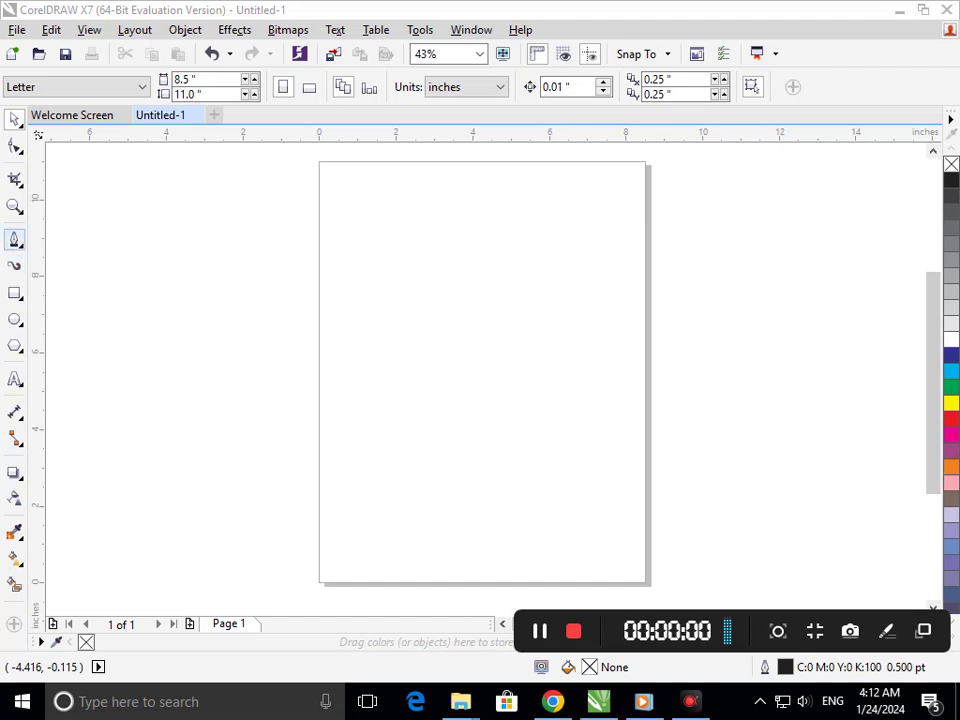
- Draw the triangle's right side, apex and lower-left corner with the Pen tool
{"action": "left_click", "coordinate": [60, 300]}
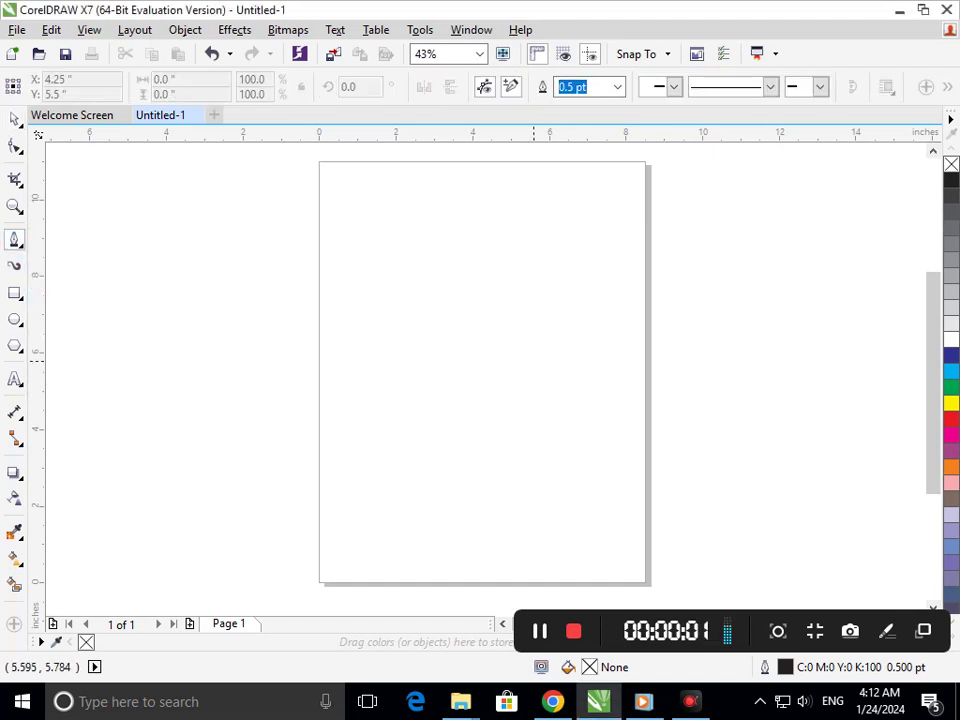
{"action": "left_click", "coordinate": [458, 242]}
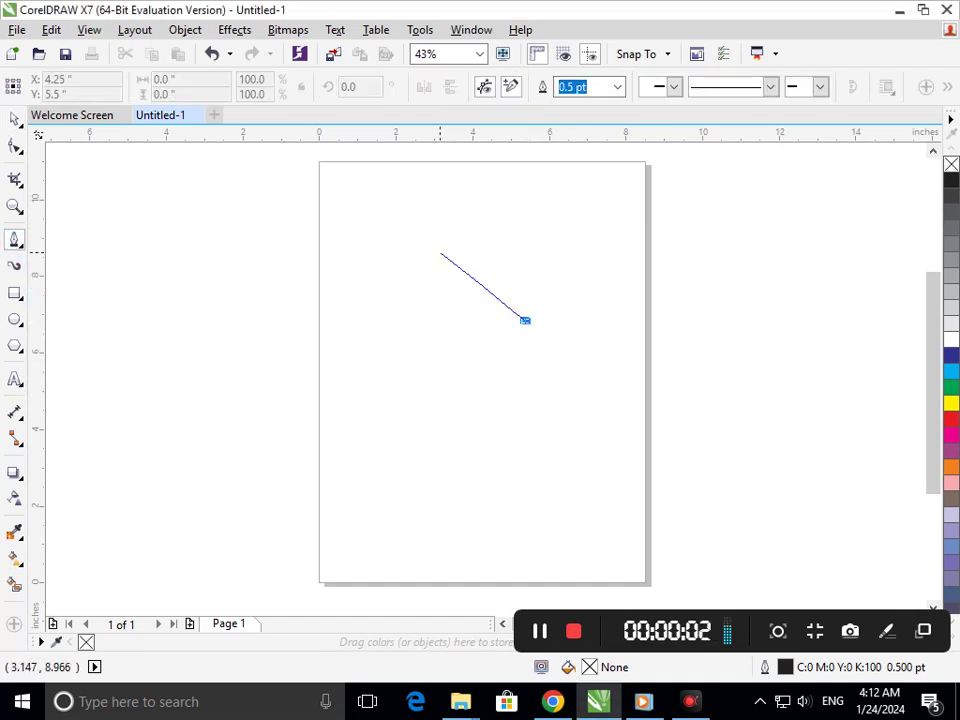
{"action": "left_click", "coordinate": [466, 223]}
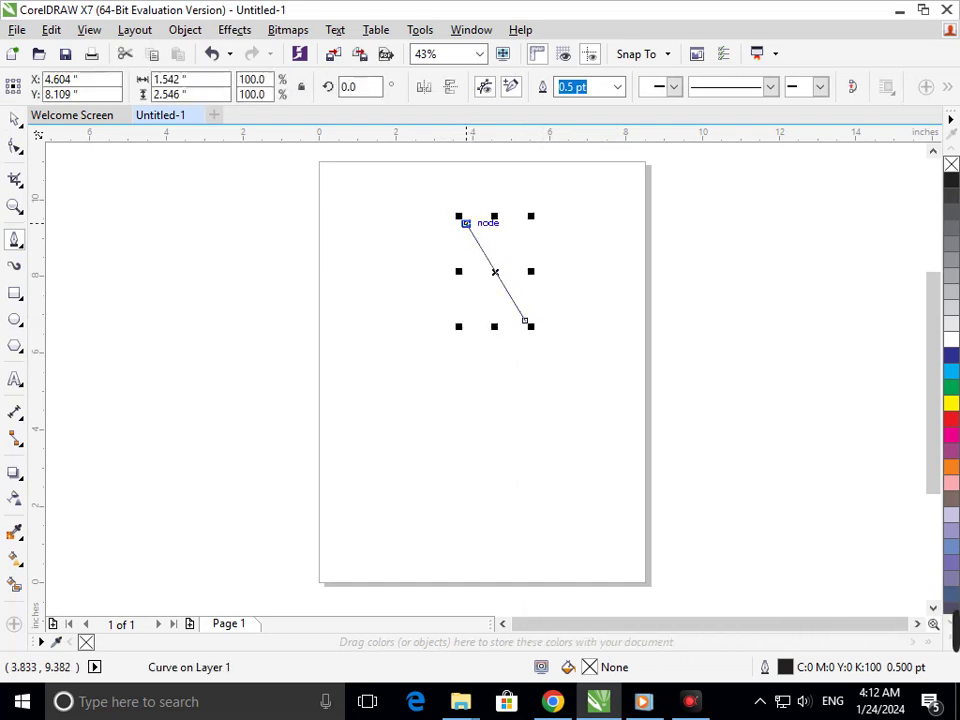
{"action": "left_click", "coordinate": [405, 372]}
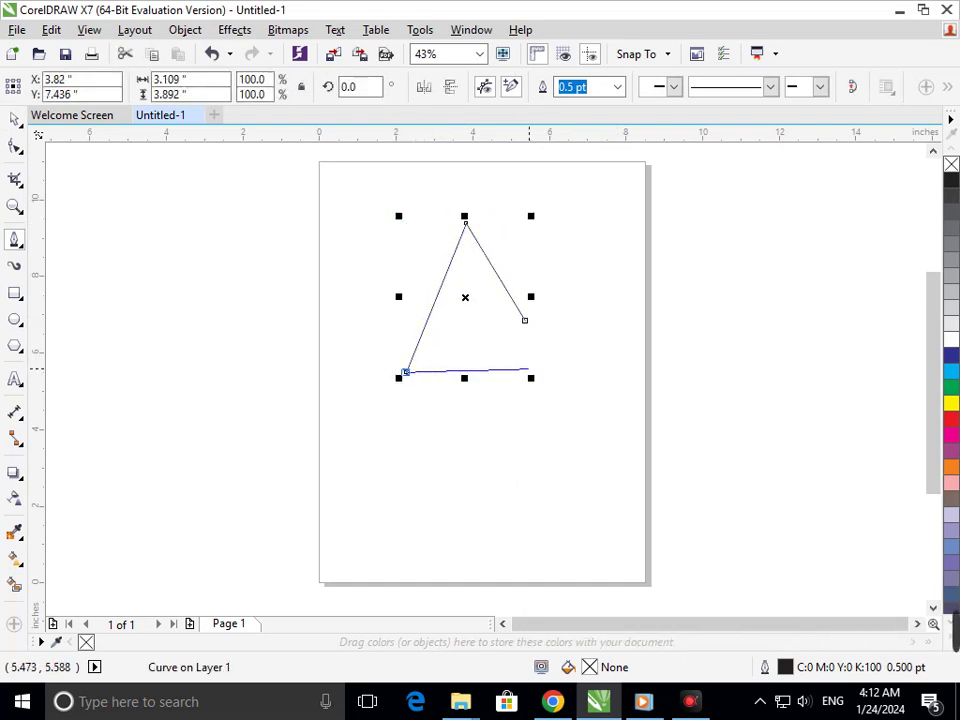
- Continue the path across the base, down the right side to the box bottom, and left along the bottom
{"action": "left_click", "coordinate": [535, 386]}
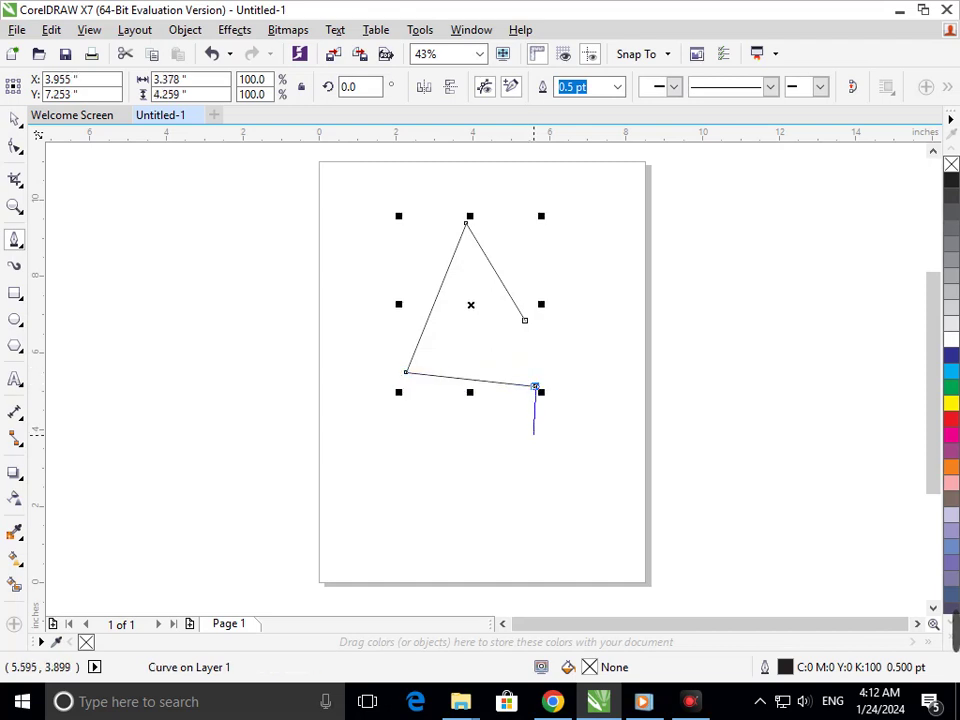
{"action": "left_click", "coordinate": [536, 455]}
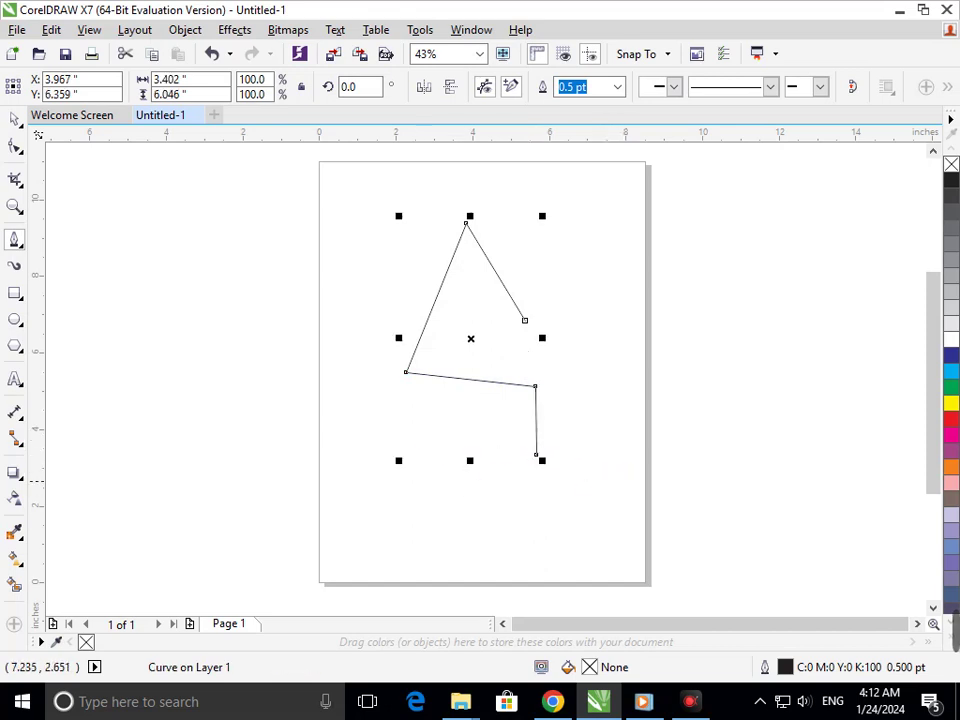
{"action": "key", "text": "ctrl+z"}
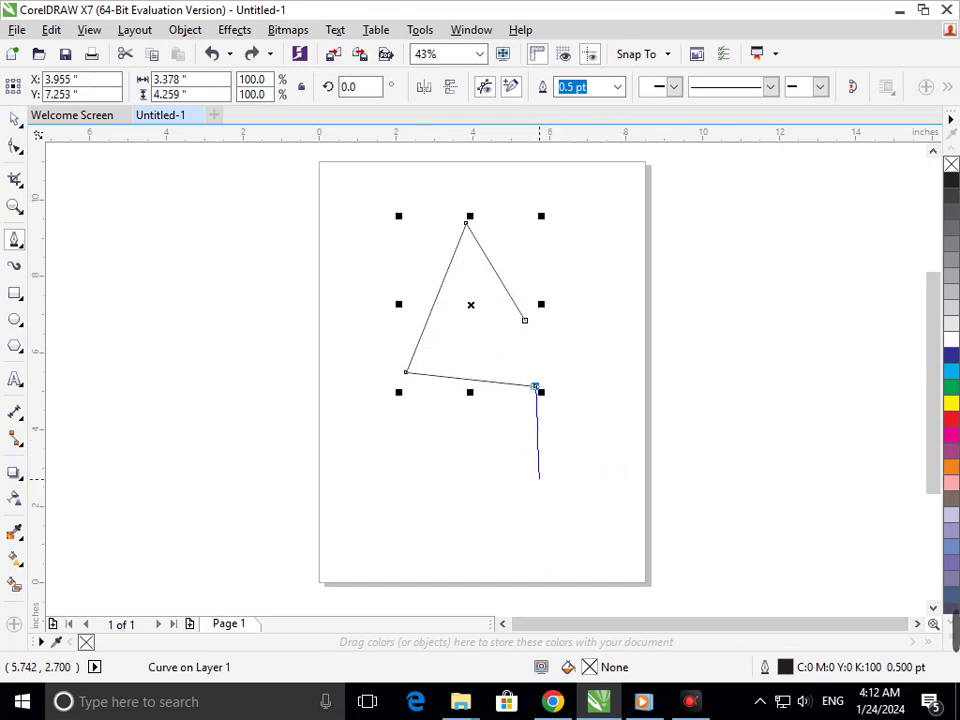
{"action": "left_click", "coordinate": [536, 479]}
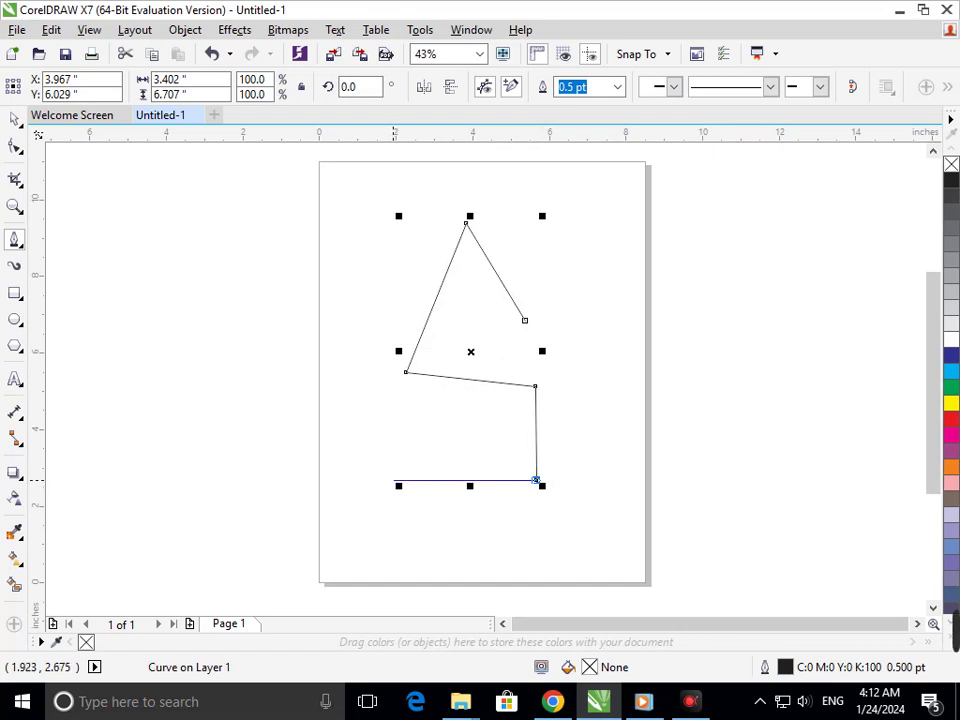
{"action": "left_click", "coordinate": [391, 480]}
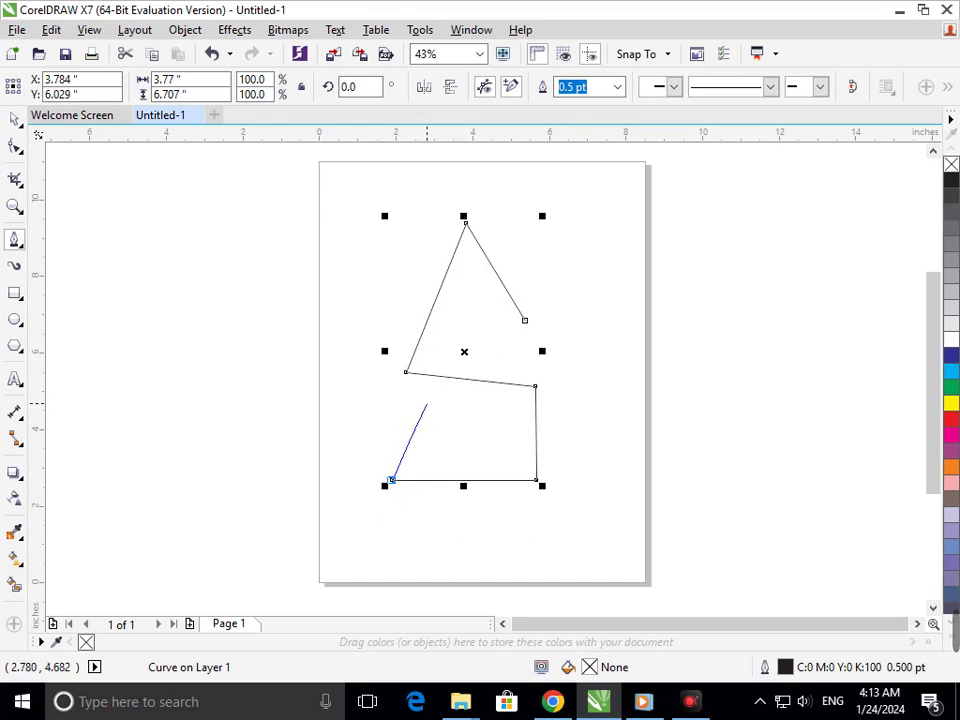
- Add the M's zigzag inside the box: two upstrokes, a middle dip and a final vertical drop
{"action": "left_click", "coordinate": [429, 383]}
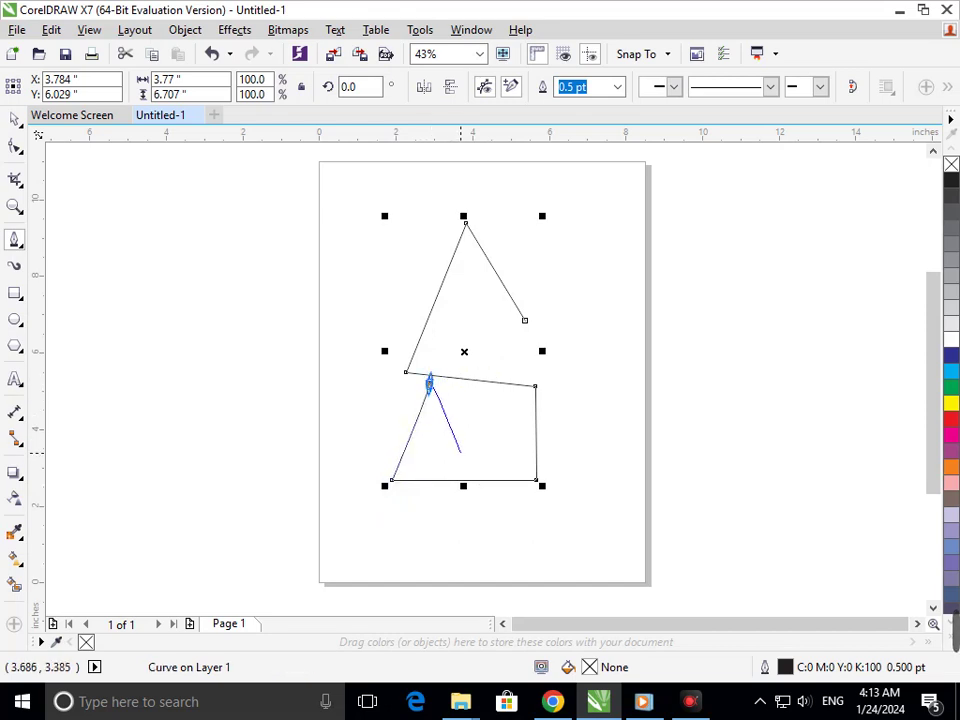
{"action": "left_click", "coordinate": [457, 448]}
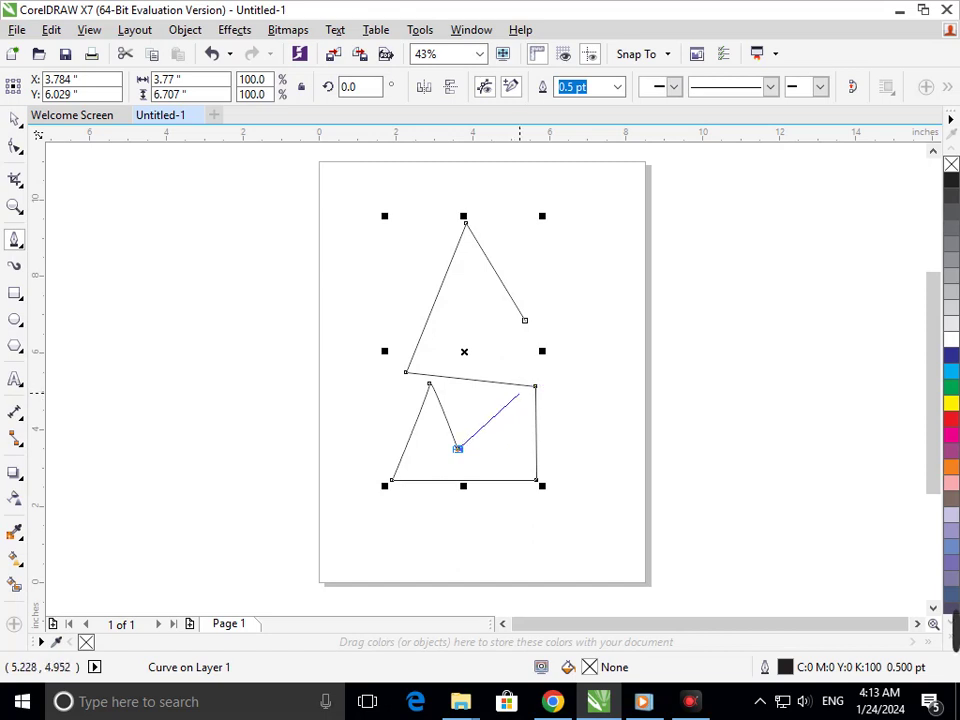
{"action": "left_click", "coordinate": [521, 389]}
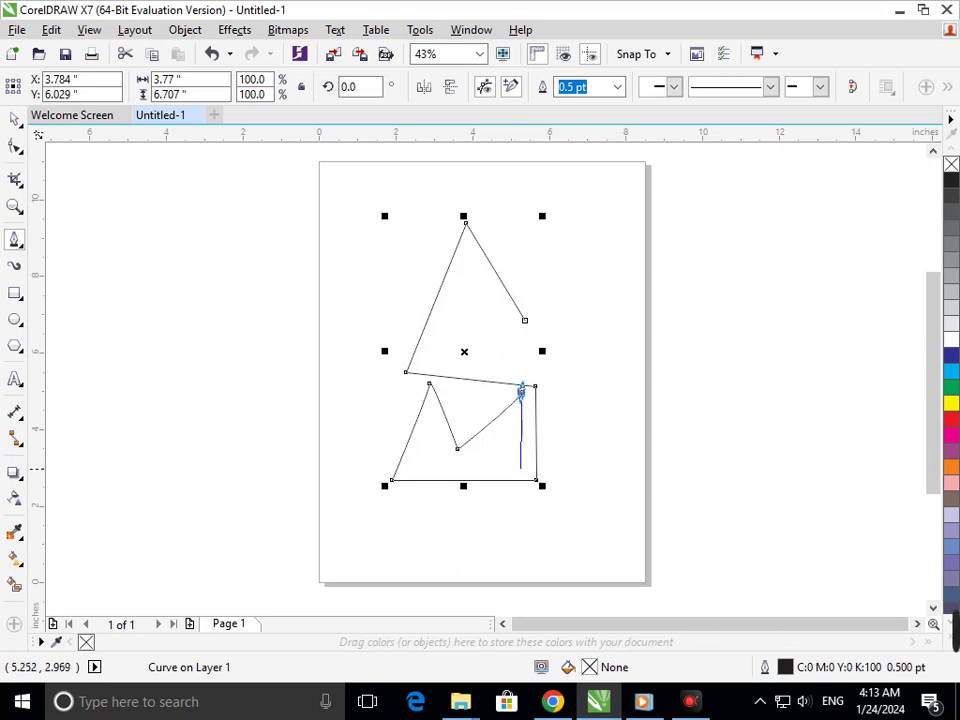
{"action": "left_click", "coordinate": [521, 467]}
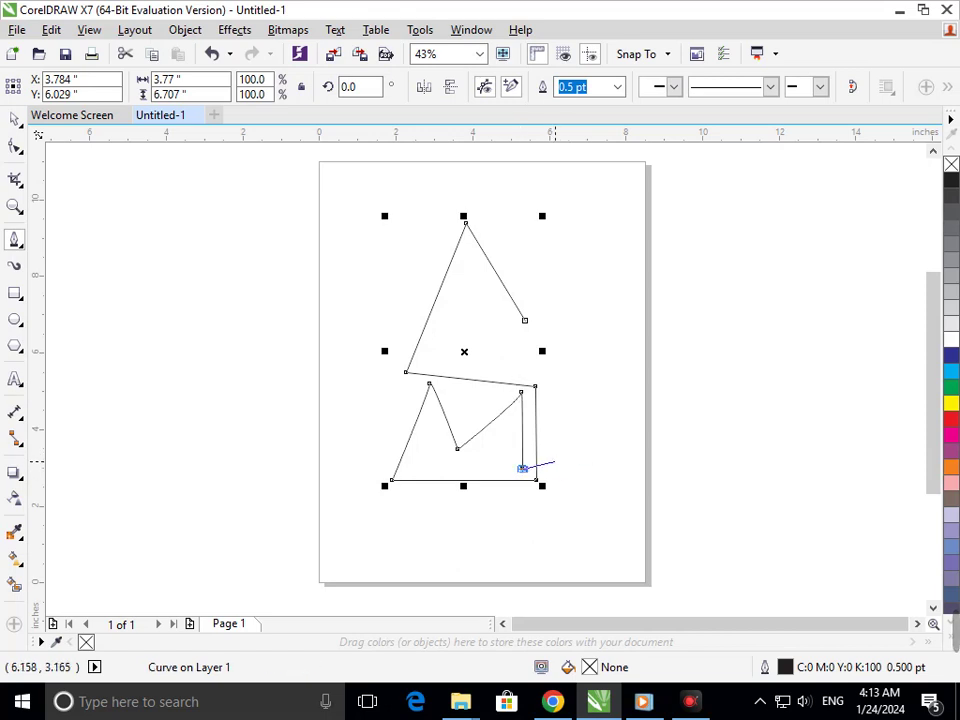
{"action": "left_click", "coordinate": [15, 146]}
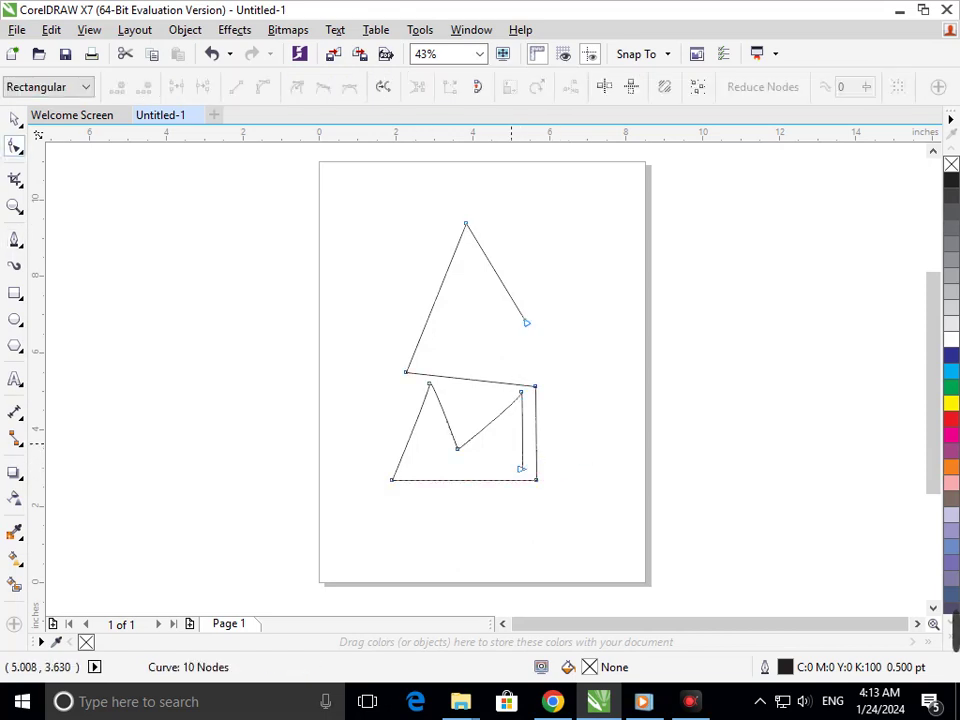
- Drag the M's right vertical segment leftward so the final stroke bows into a hooked curve
{"action": "left_click", "coordinate": [521, 437]}
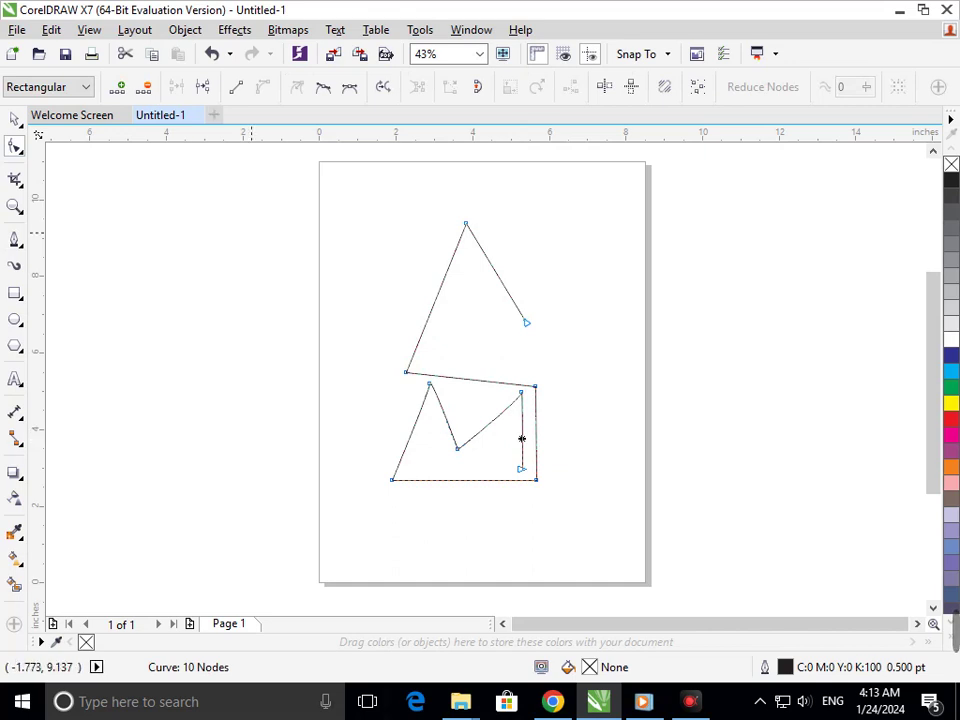
{"action": "left_click", "coordinate": [15, 119]}
{"action": "left_click", "coordinate": [114, 256]}
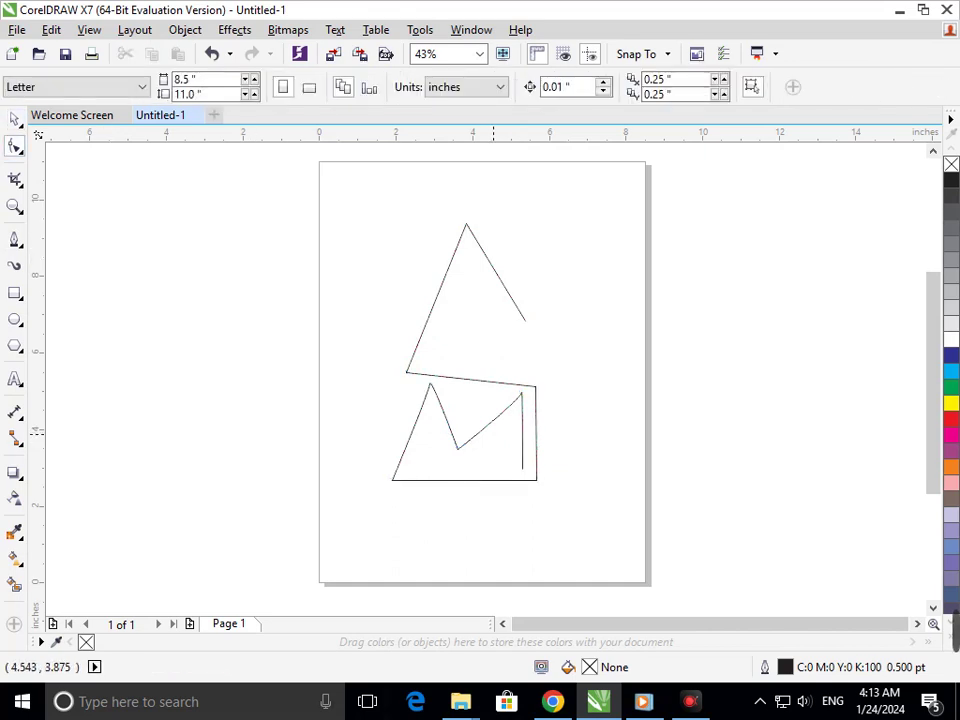
{"action": "left_click", "coordinate": [520, 440]}
{"action": "left_click", "coordinate": [521, 439]}
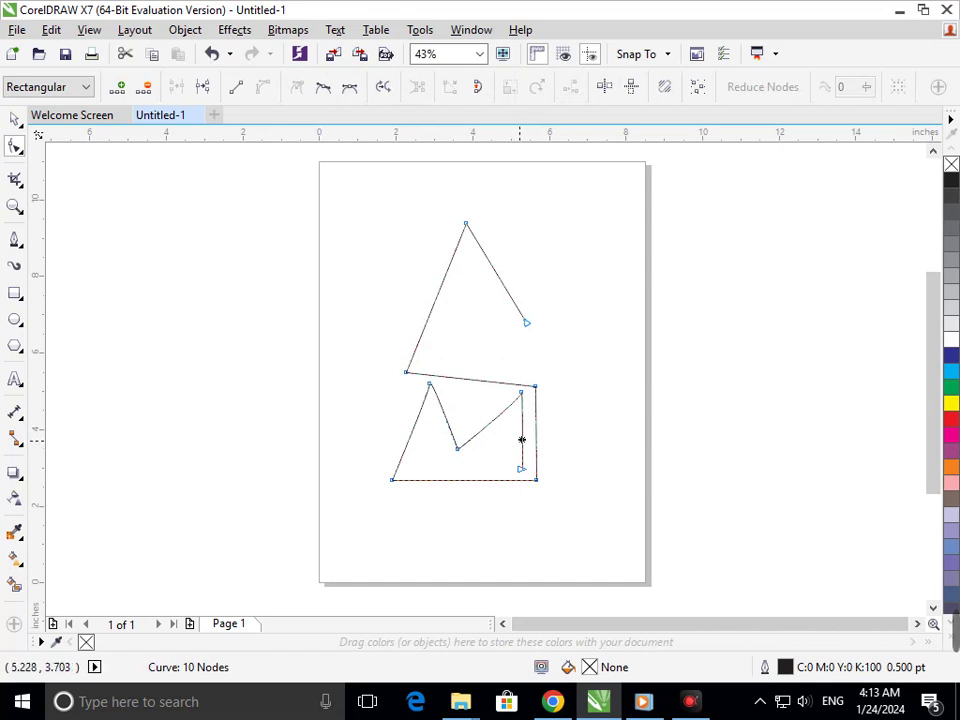
{"action": "mouse_move", "coordinate": [521, 439]}
{"action": "left_mouse_down"}
{"action": "mouse_move", "coordinate": [502, 432]}
{"action": "mouse_move", "coordinate": [509, 447]}
{"action": "left_mouse_up"}
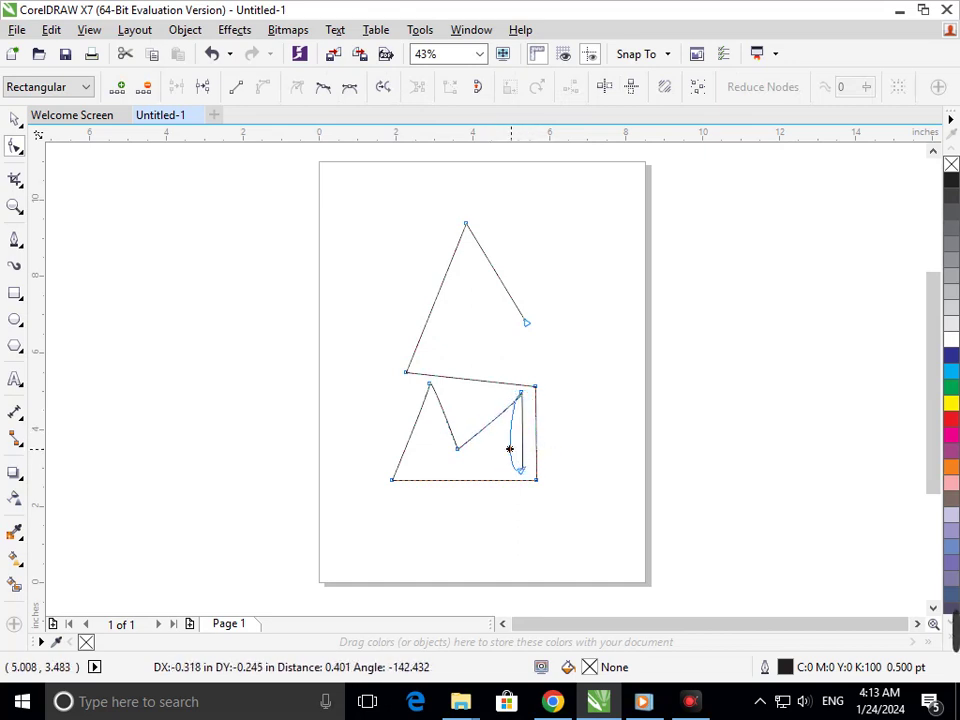
{"action": "left_click_drag", "start_coordinate": [509, 447], "coordinate": [503, 459]}
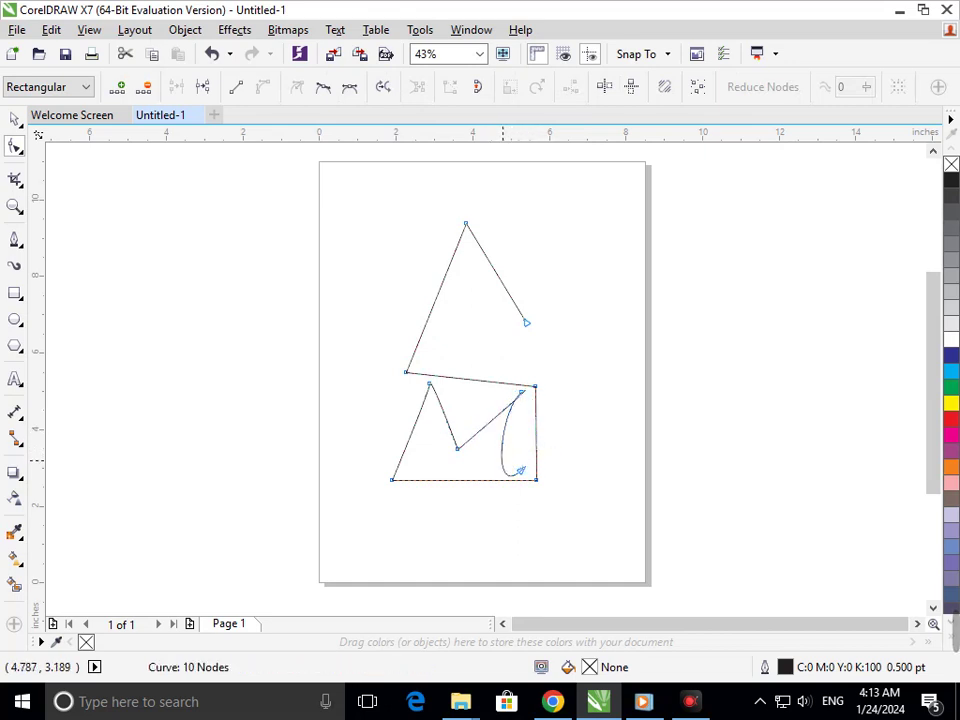
{"action": "left_click", "coordinate": [15, 118]}
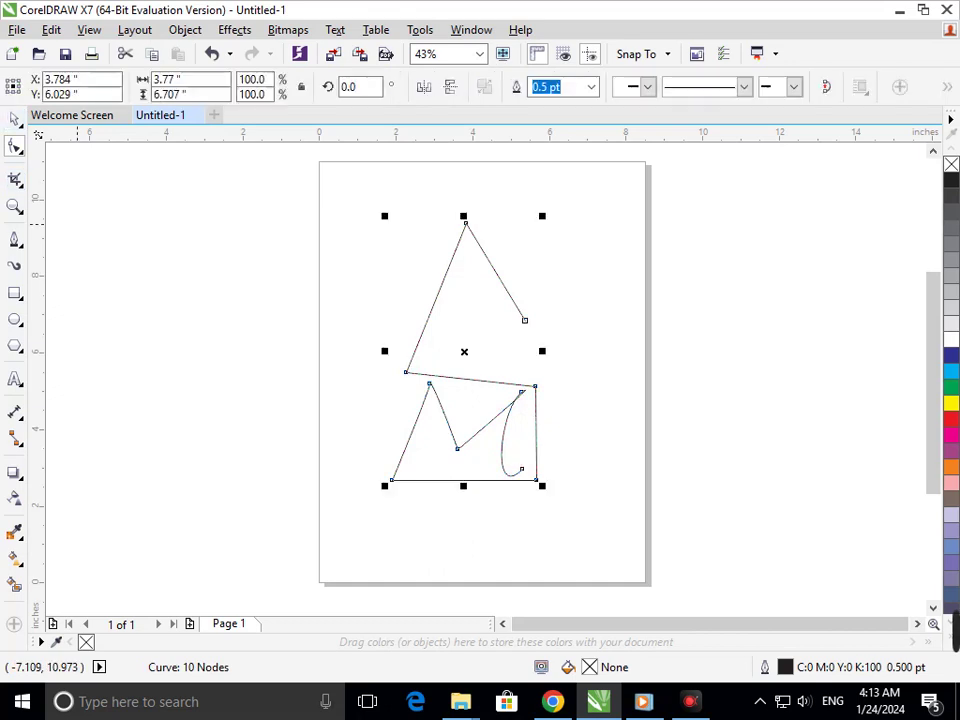
{"action": "left_click", "coordinate": [191, 455]}
{"action": "left_click", "coordinate": [15, 146]}
{"action": "left_click", "coordinate": [501, 445]}
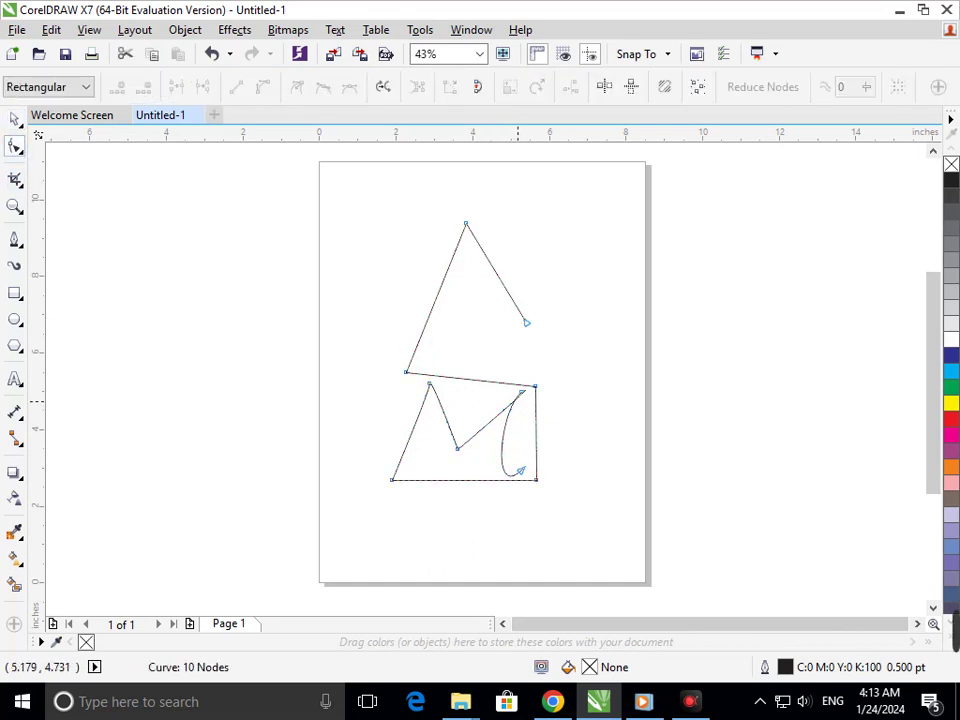
- Smooth the M's inner curve by dragging its control handle
{"action": "scroll", "coordinate": [513, 390], "scroll_direction": "up", "scroll_amount": 5}
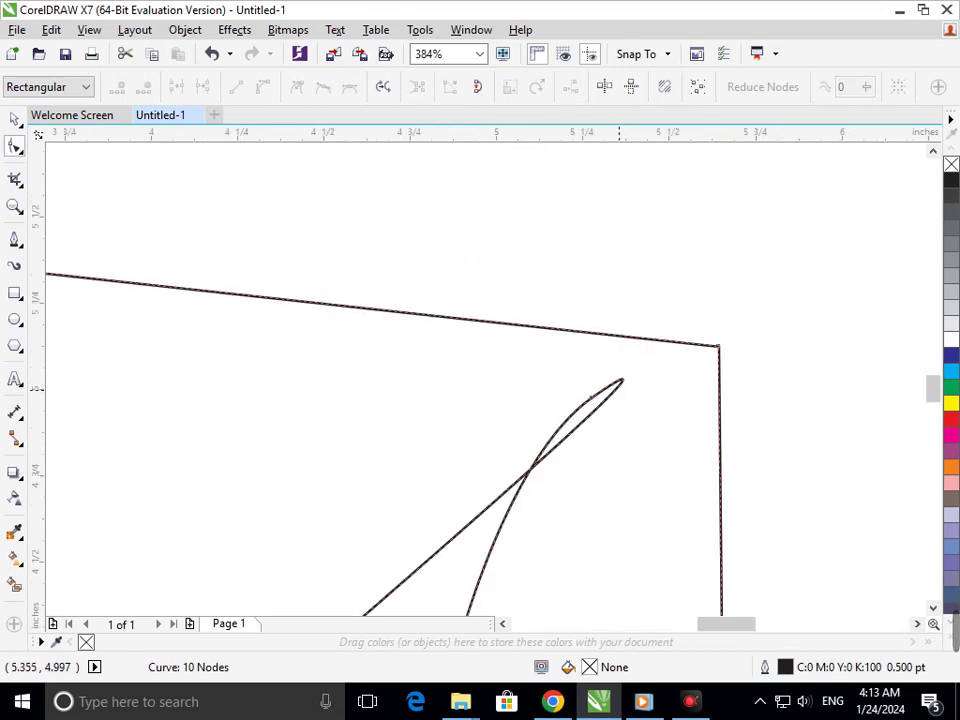
{"action": "left_click", "coordinate": [591, 397]}
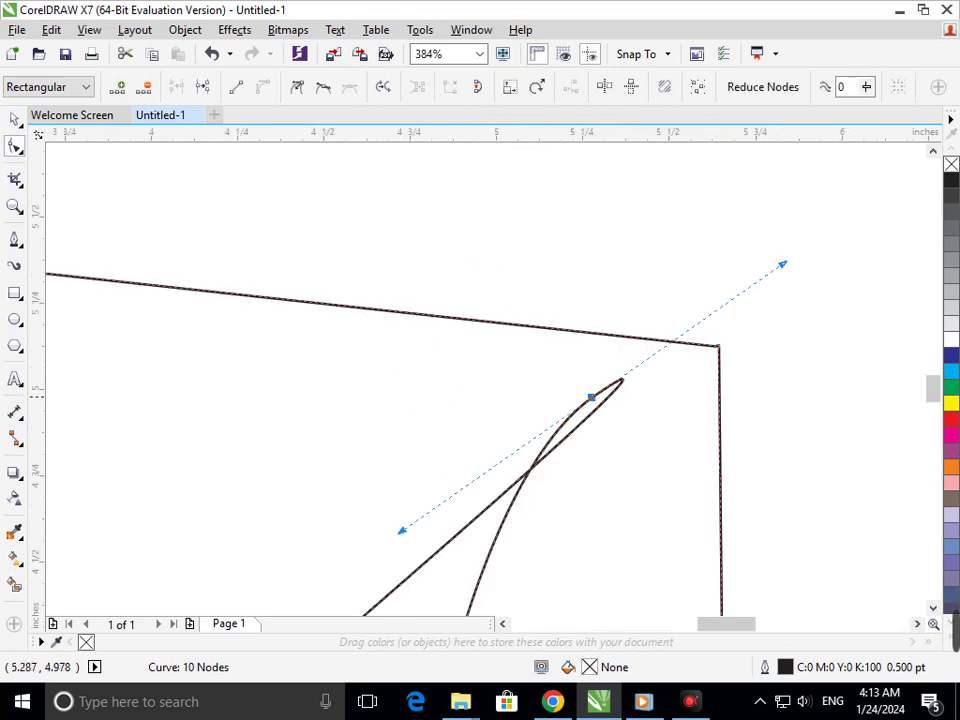
{"action": "key", "text": "Delete"}
{"action": "key", "text": "ctrl+z"}
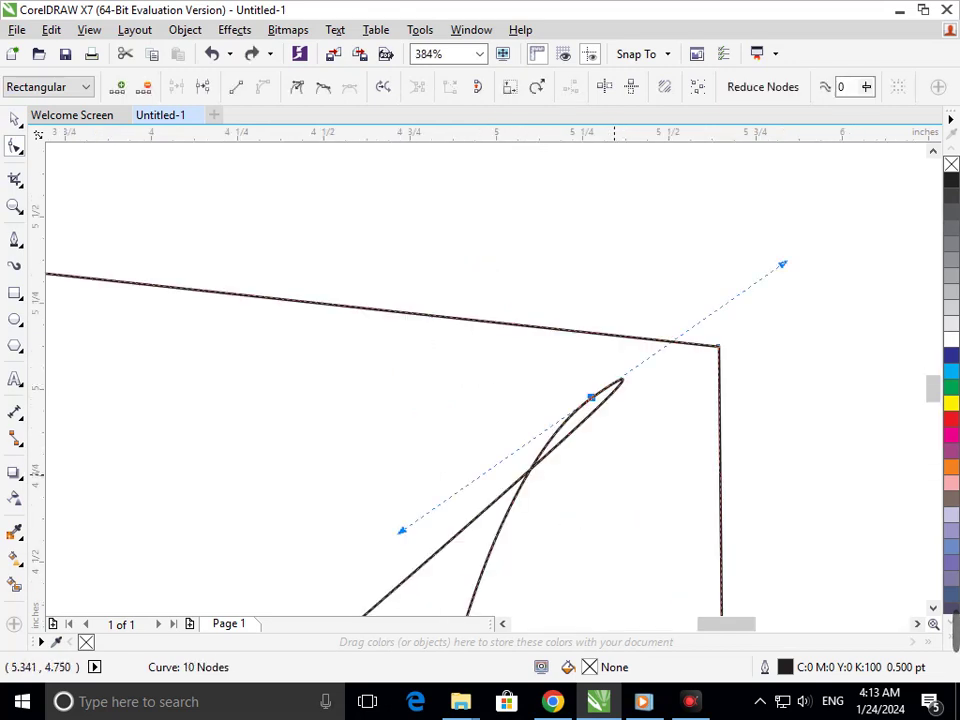
{"action": "scroll", "coordinate": [613, 408], "scroll_direction": "down", "scroll_amount": 2}
{"action": "scroll", "coordinate": [560, 400], "scroll_direction": "down", "scroll_amount": 3}
{"action": "scroll", "coordinate": [418, 363], "scroll_direction": "up", "scroll_amount": 3}
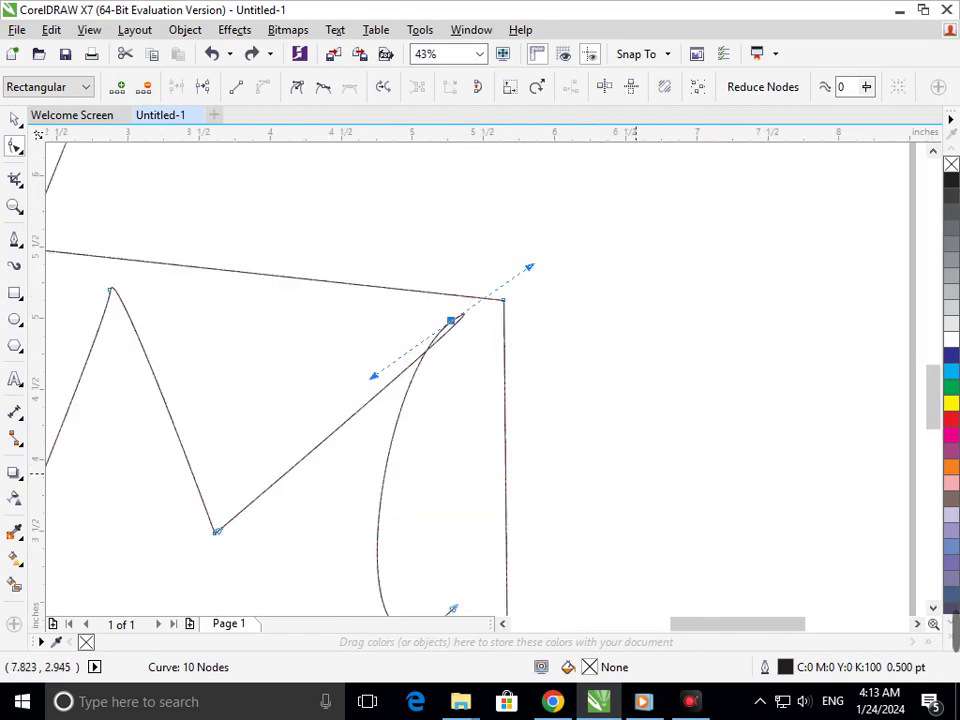
{"action": "left_click_drag", "start_coordinate": [373, 376], "coordinate": [421, 359]}
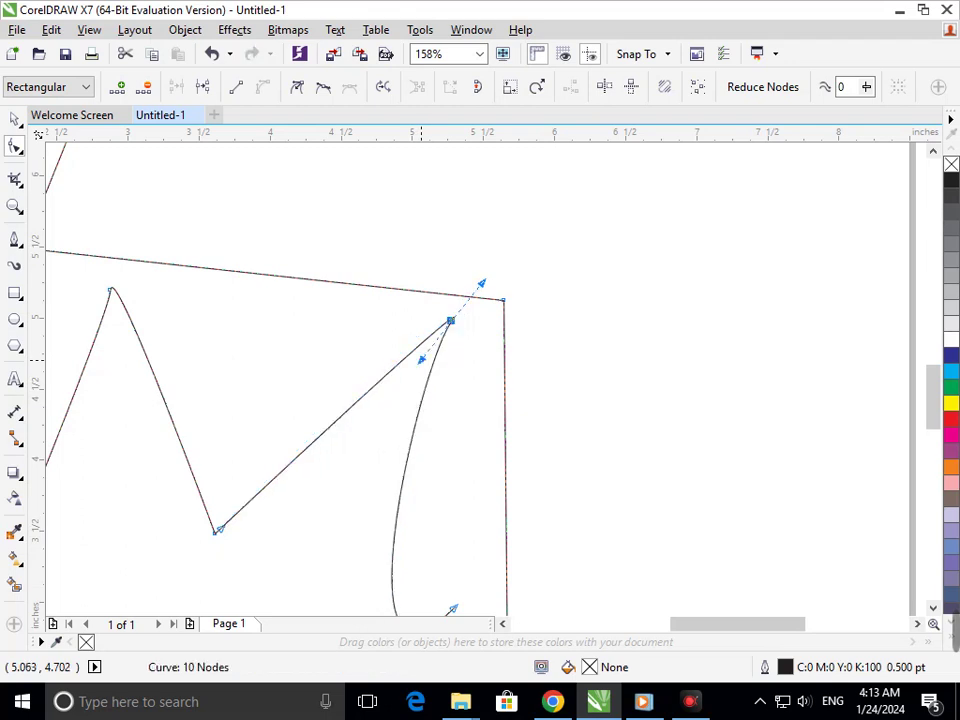
{"action": "scroll", "coordinate": [548, 415], "scroll_direction": "down", "scroll_amount": 3}
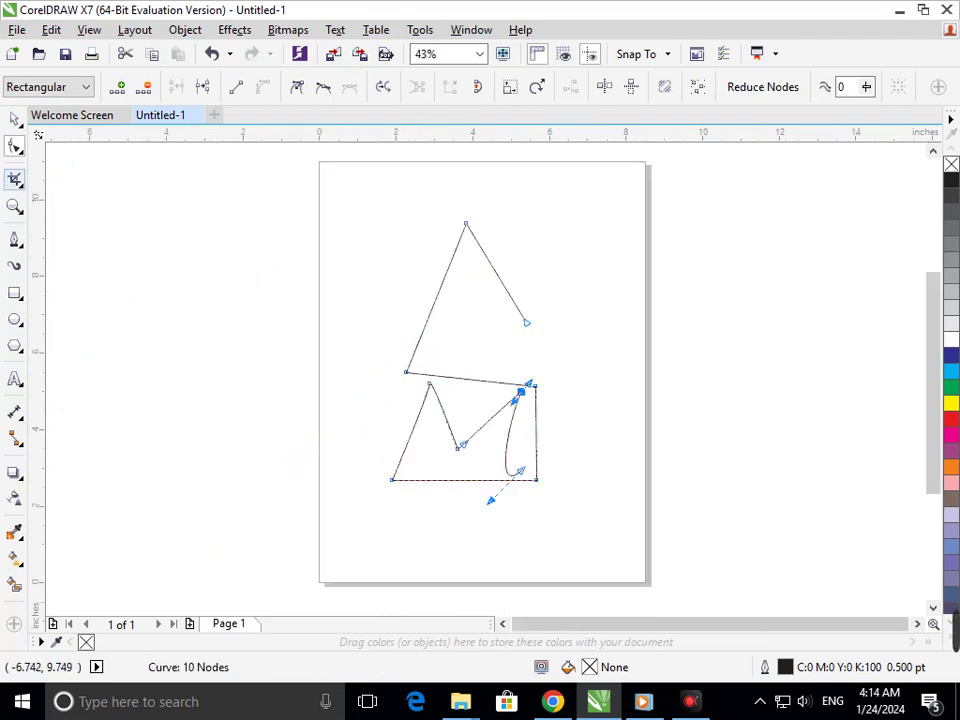
{"action": "left_click", "coordinate": [215, 318]}
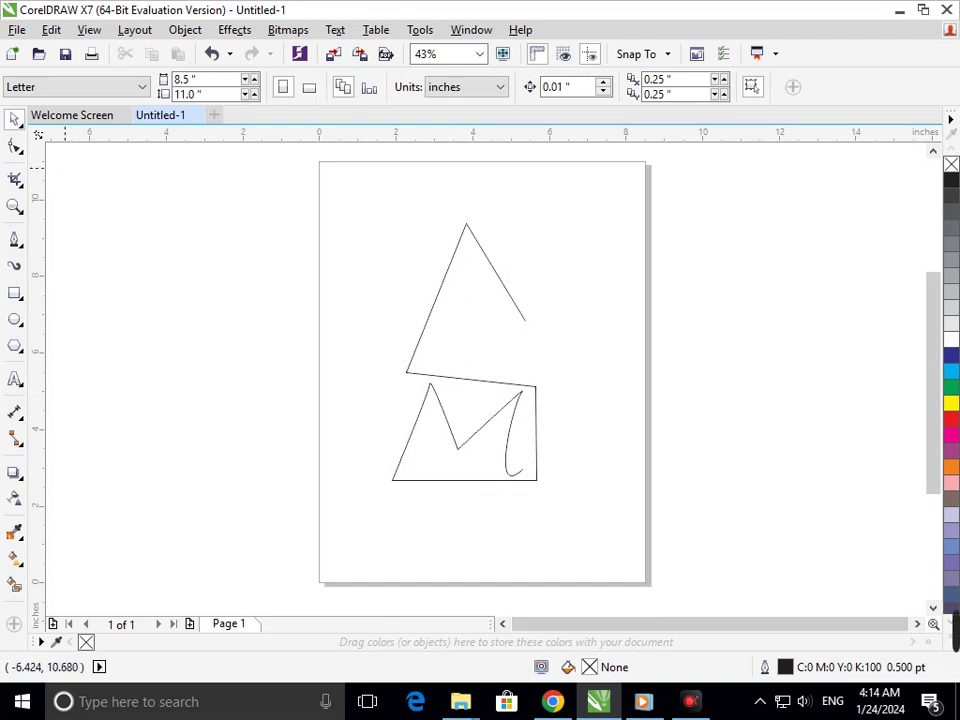
- Drag the triangle's right end node outward to extend that side down and right
{"action": "left_click", "coordinate": [15, 146]}
{"action": "left_click", "coordinate": [522, 318]}
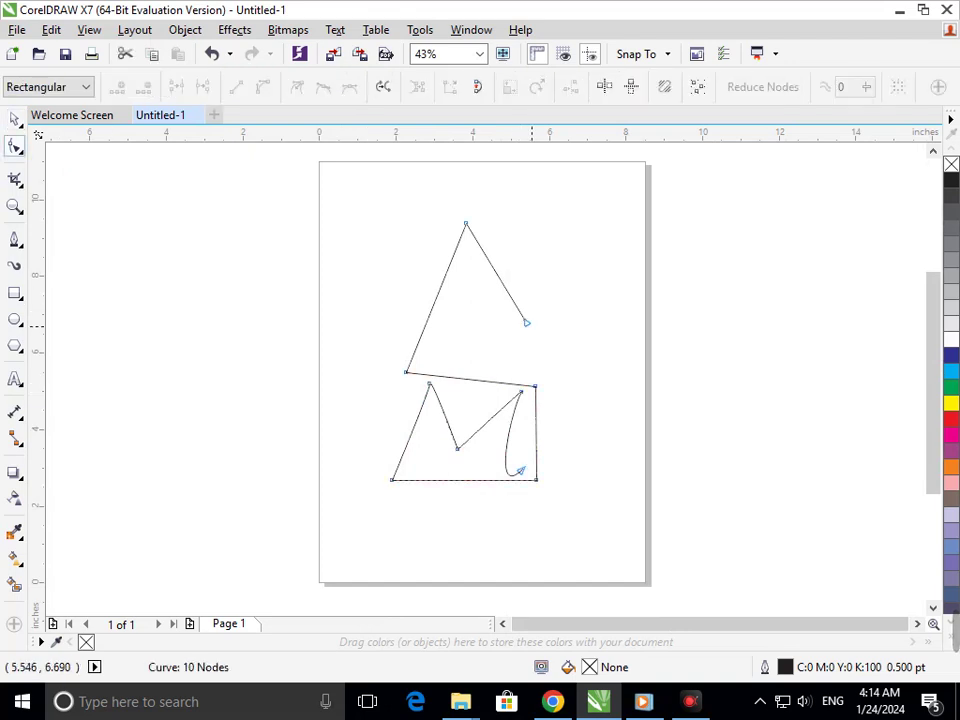
{"action": "left_click_drag", "start_coordinate": [527, 322], "coordinate": [549, 338]}
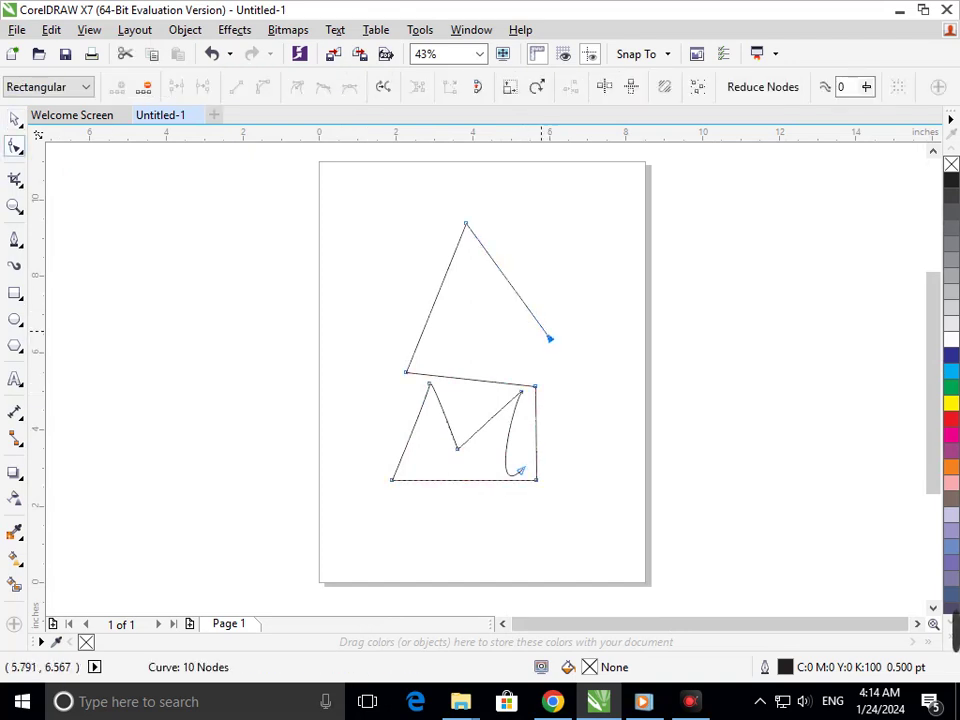
{"action": "left_click", "coordinate": [15, 240]}
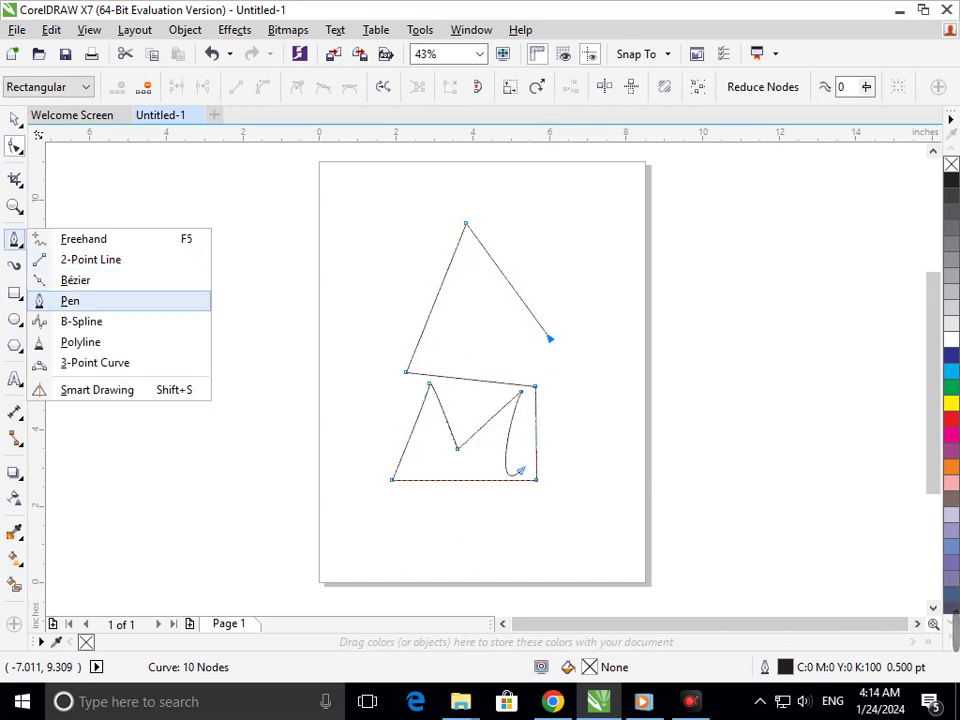
{"action": "left_click", "coordinate": [15, 318]}
{"action": "left_click", "coordinate": [76, 317]}
- Draw a circle over the triangle's apex and drop a copy slightly below it
{"action": "mouse_move", "coordinate": [409, 173]}
{"action": "left_mouse_down"}
{"action": "mouse_move", "coordinate": [535, 298]}
{"action": "mouse_move", "coordinate": [534, 283]}
{"action": "left_mouse_up"}
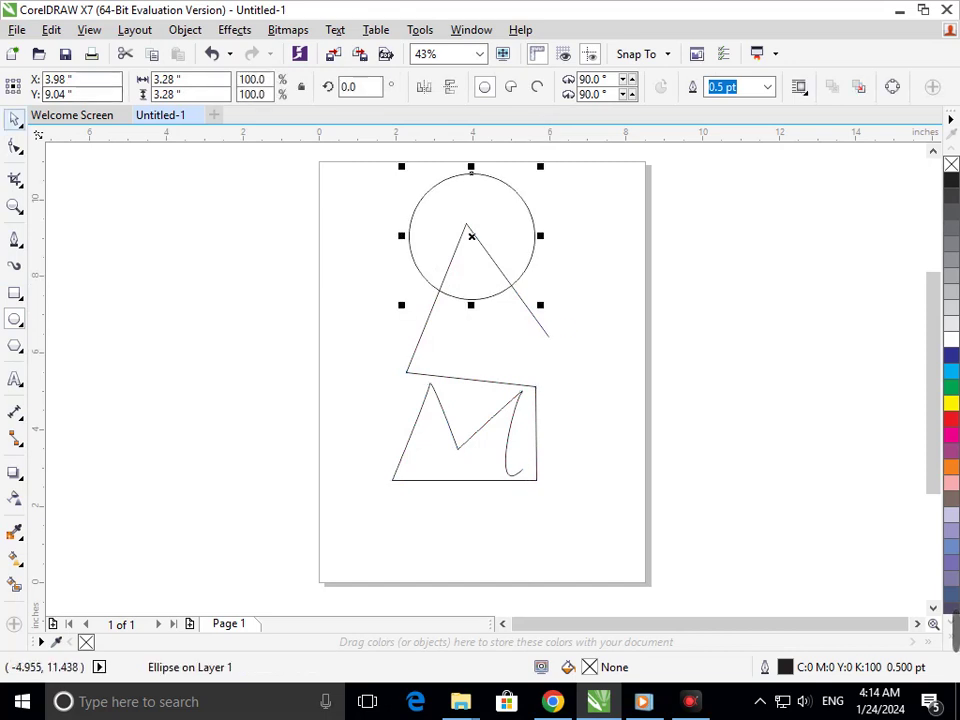
{"action": "left_click", "coordinate": [15, 118]}
{"action": "left_click", "coordinate": [78, 192]}
{"action": "left_click_drag", "start_coordinate": [460, 179], "coordinate": [461, 200]}
{"action": "left_click", "coordinate": [333, 343]}
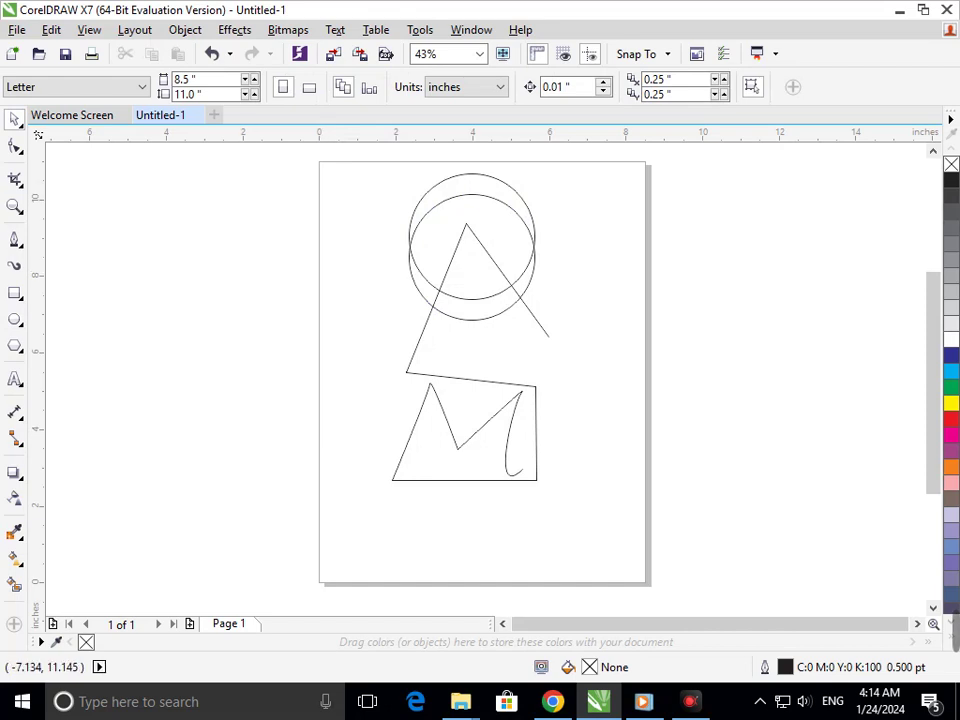
- Erase the circles' upper and lower-left parts, leaving two arcs inside the triangle
{"action": "left_click", "coordinate": [15, 178]}
{"action": "left_click", "coordinate": [70, 246]}
{"action": "left_click_drag", "start_coordinate": [436, 255], "coordinate": [356, 268]}
{"action": "mouse_move", "coordinate": [410, 230]}
{"action": "left_mouse_down"}
{"action": "mouse_move", "coordinate": [571, 265]}
{"action": "mouse_move", "coordinate": [545, 256]}
{"action": "left_mouse_up"}
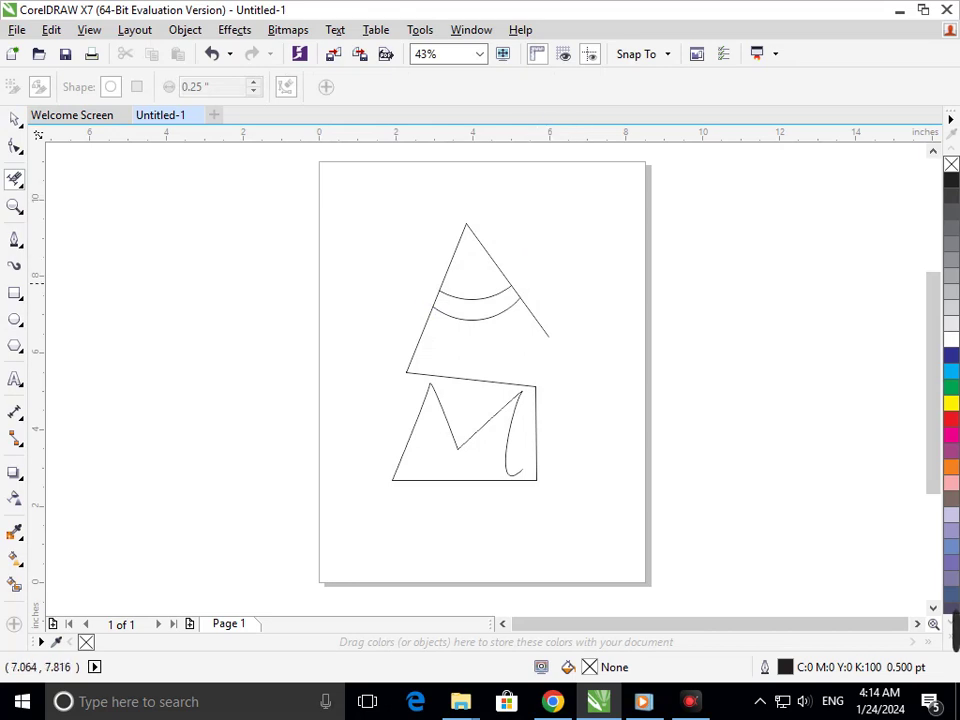
- Select the triangle, arcs and M-in-box and give them a thick 10 pt outline
{"action": "left_click", "coordinate": [14, 118]}
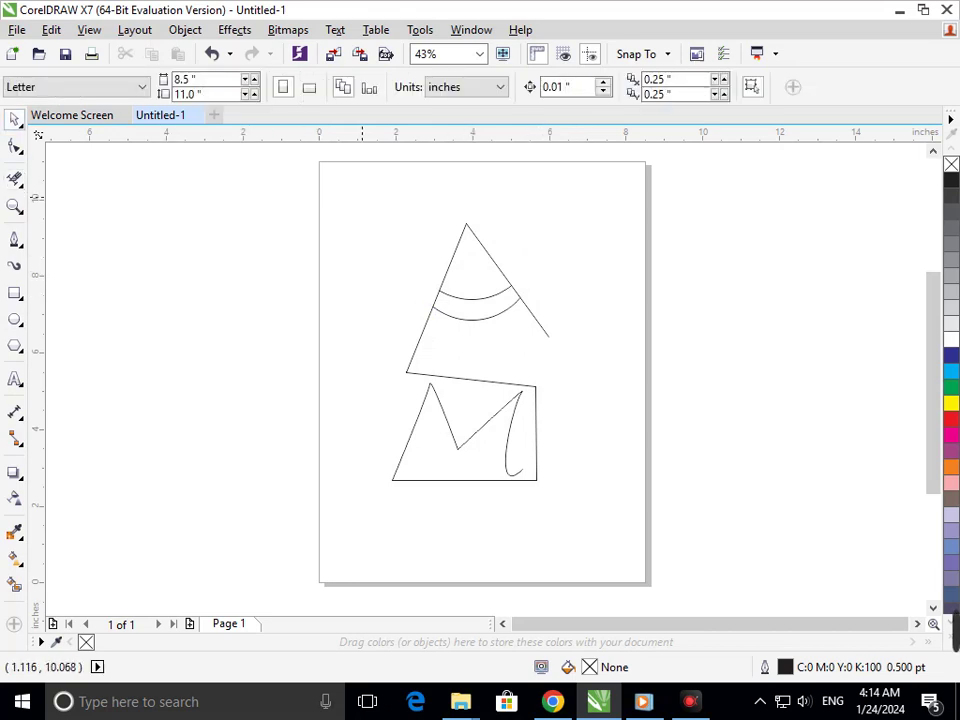
{"action": "left_click_drag", "start_coordinate": [355, 210], "coordinate": [600, 505]}
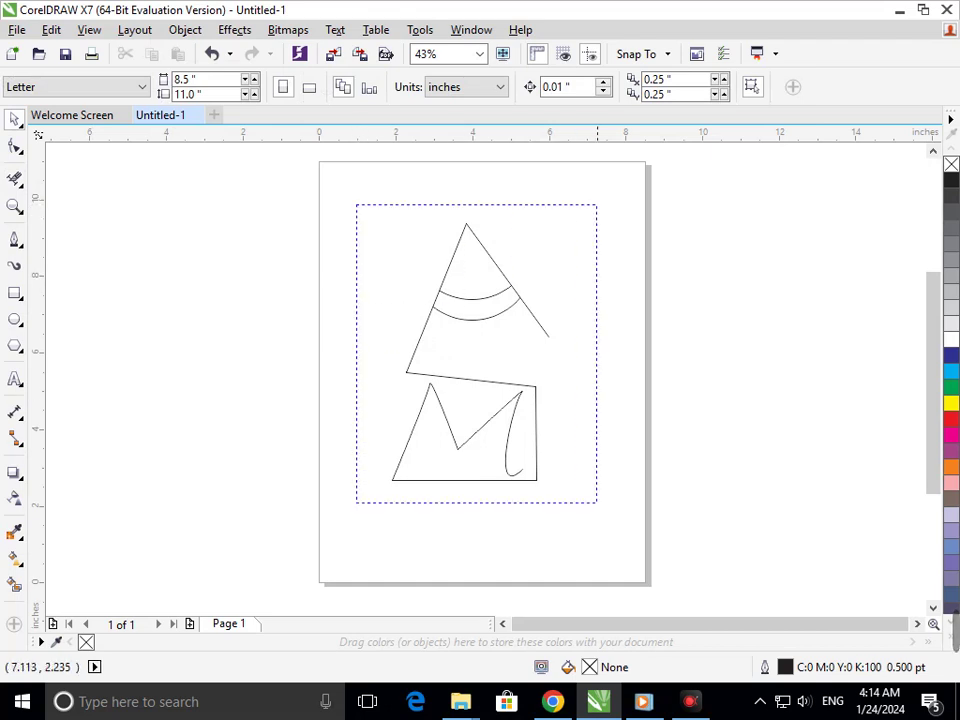
{"action": "left_click", "coordinate": [782, 87]}
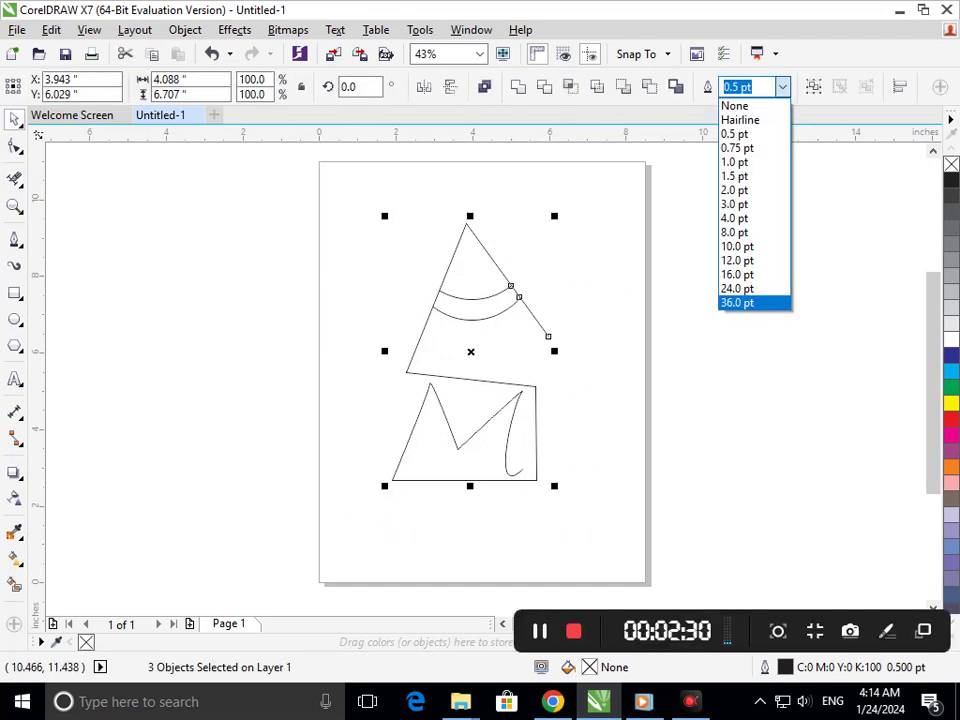
{"action": "left_click", "coordinate": [752, 302]}
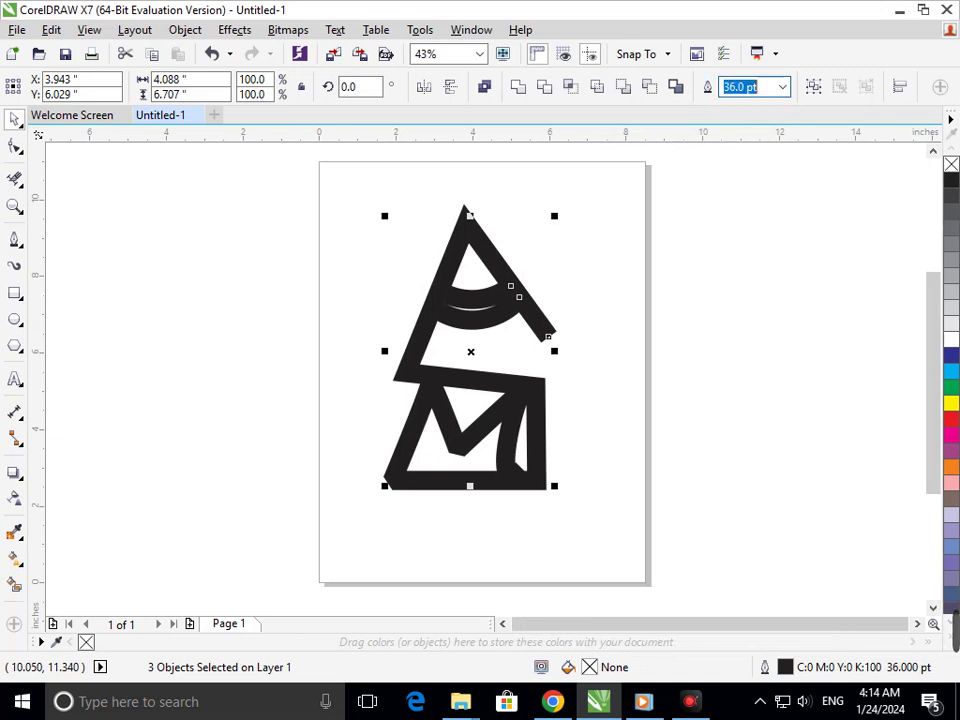
{"action": "type", "text": "20"}
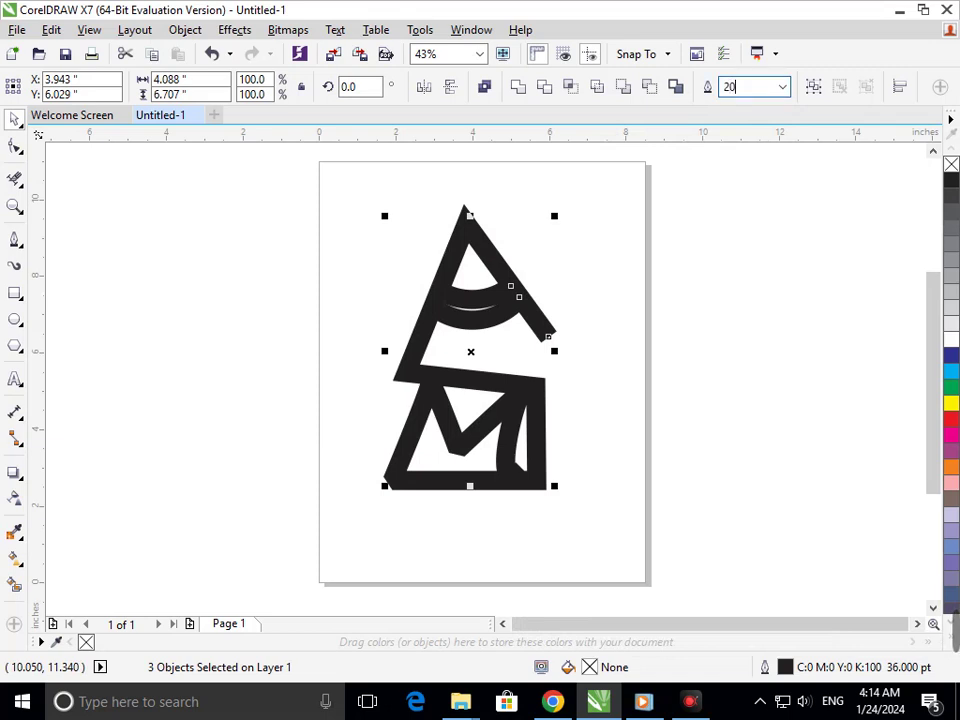
{"action": "key", "text": "Return"}
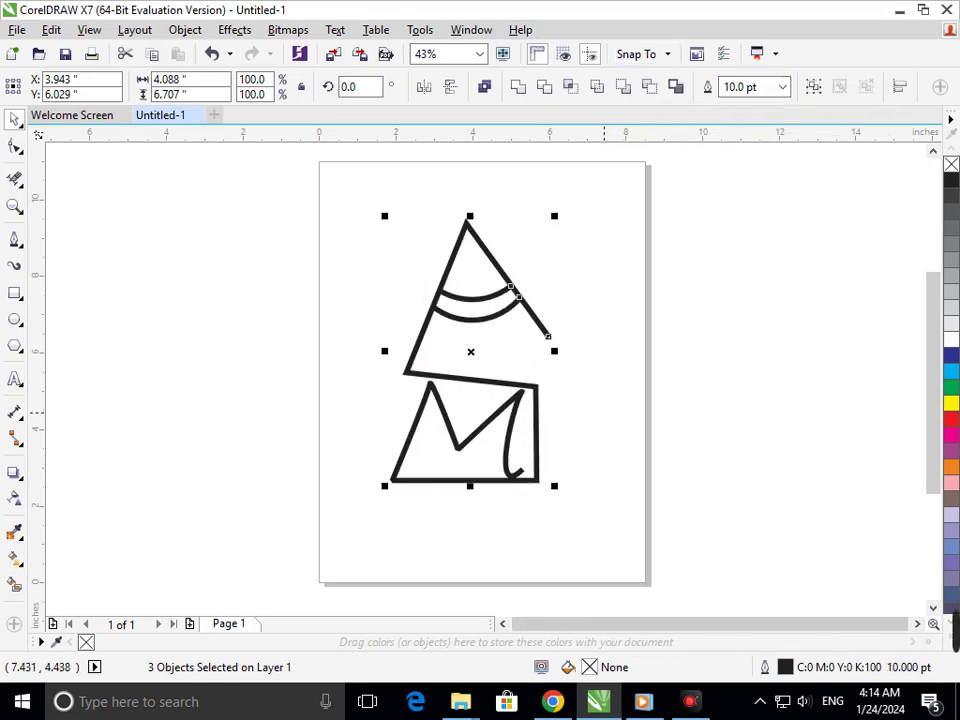
{"action": "left_click", "coordinate": [188, 273]}
- Pull the M tail's end node upward so the hook clears the box bottom
{"action": "left_click", "coordinate": [14, 146]}
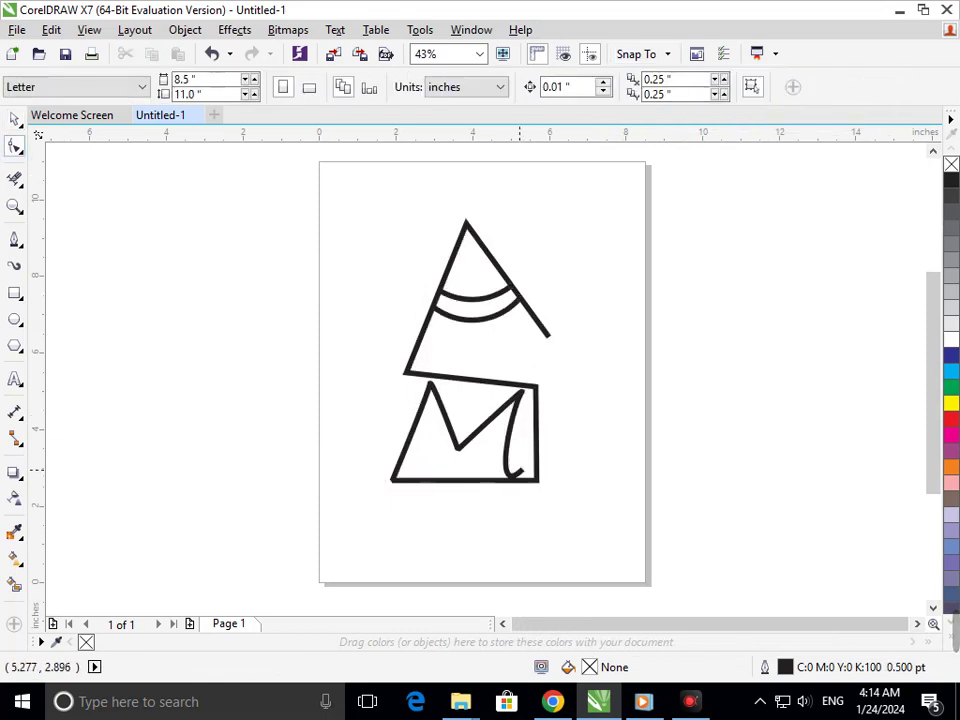
{"action": "scroll", "coordinate": [501, 470], "scroll_direction": "up", "scroll_amount": 5}
{"action": "left_click", "coordinate": [612, 447]}
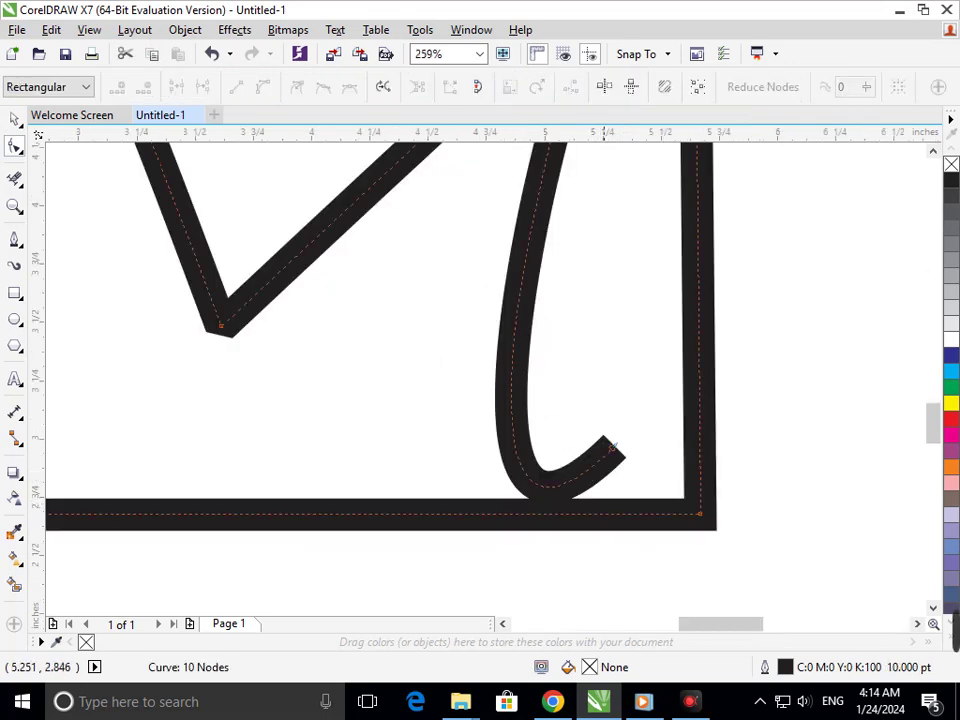
{"action": "left_click_drag", "start_coordinate": [612, 447], "coordinate": [619, 376]}
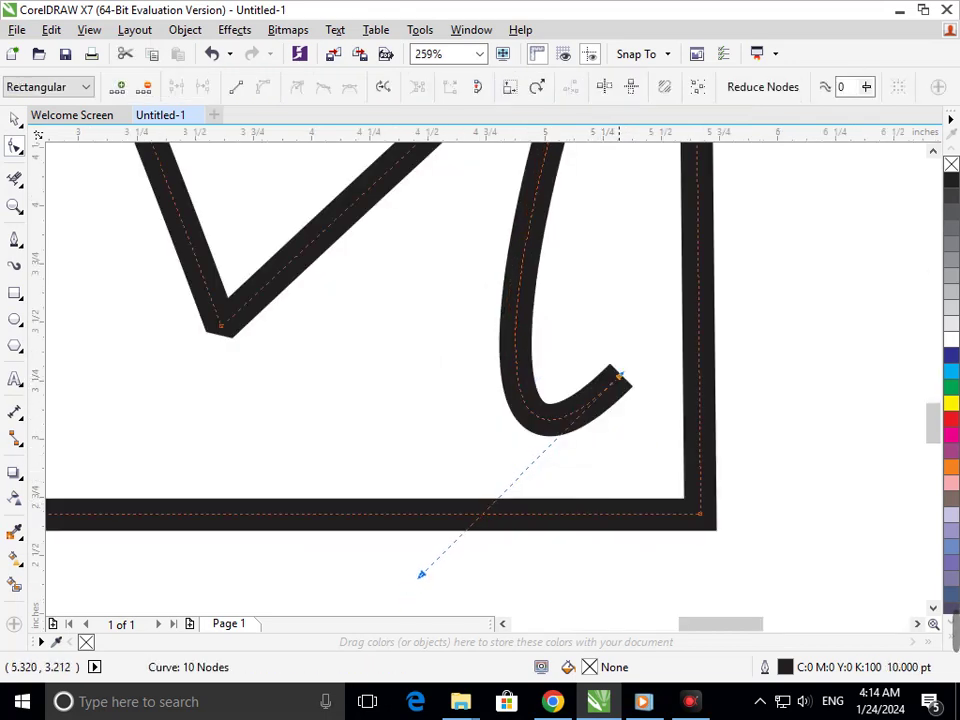
{"action": "scroll", "coordinate": [572, 433], "scroll_direction": "down", "scroll_amount": 5}
{"action": "scroll", "coordinate": [530, 399], "scroll_direction": "up", "scroll_amount": 5}
{"action": "scroll", "coordinate": [530, 399], "scroll_direction": "down", "scroll_amount": 5}
{"action": "scroll", "coordinate": [514, 411], "scroll_direction": "up", "scroll_amount": 3}
- Nudge the curve's top node down and left into the box corner, then deselect
{"action": "left_click_drag", "start_coordinate": [433, 285], "coordinate": [561, 377]}
{"action": "key", "text": "Down"}
{"action": "key", "text": "Down"}
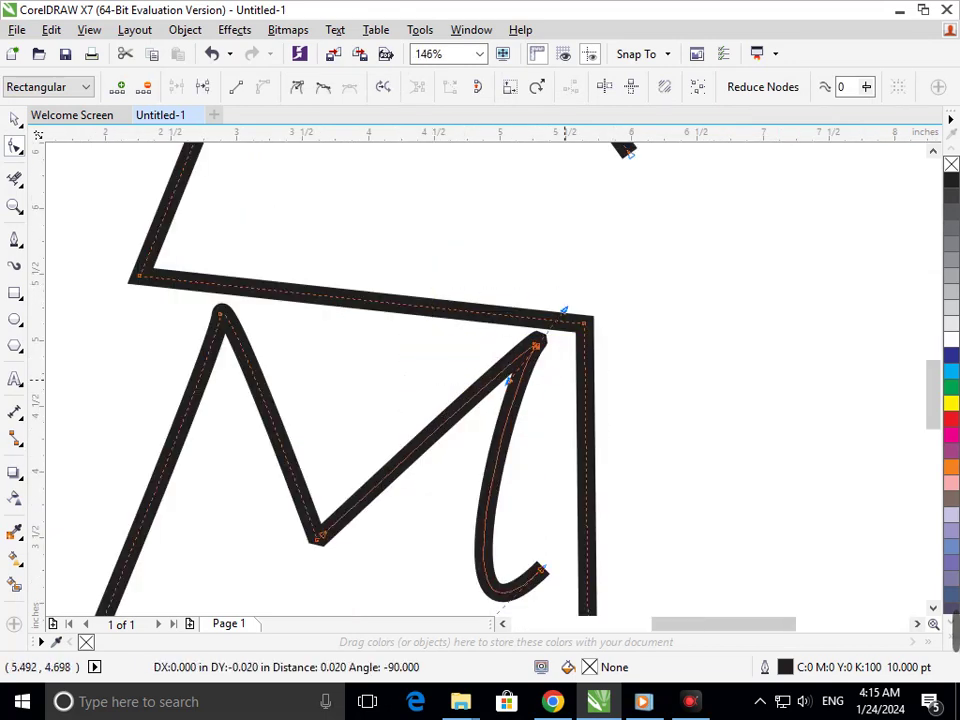
{"action": "key", "text": "Left"}
{"action": "key", "text": "Left"}
{"action": "key", "text": "Left"}
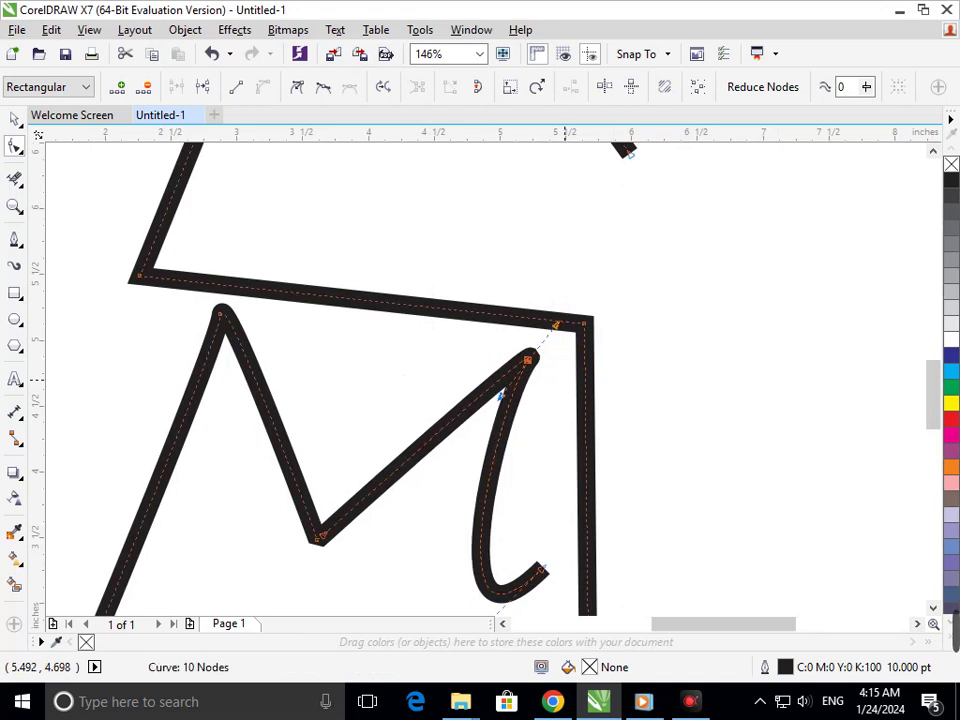
{"action": "key", "text": "shift+F4"}
{"action": "key", "text": "space"}
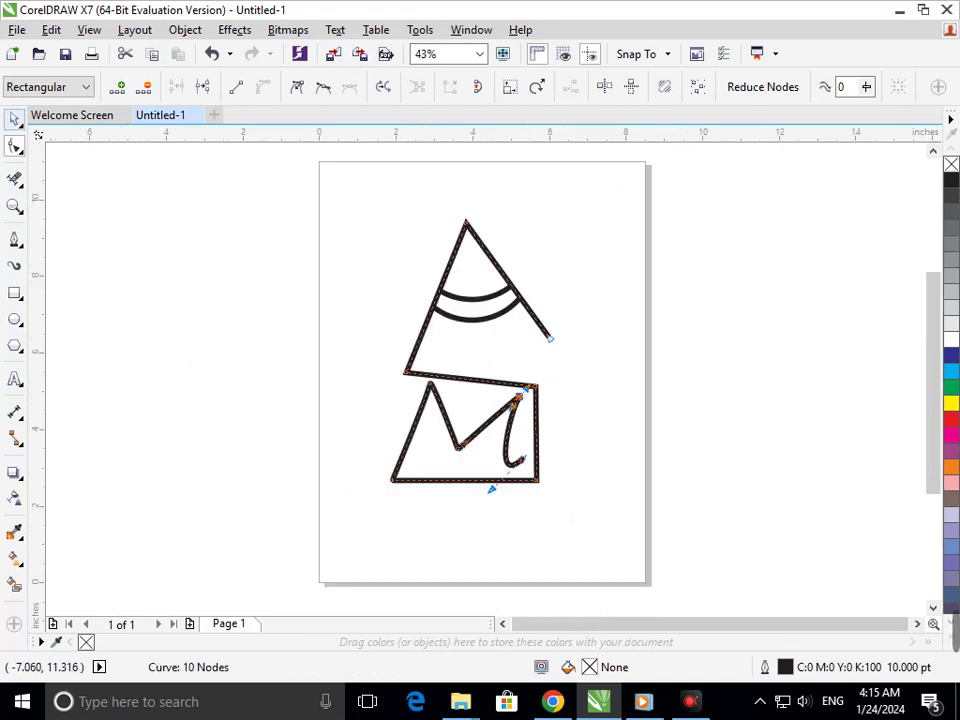
{"action": "key", "text": "Escape"}
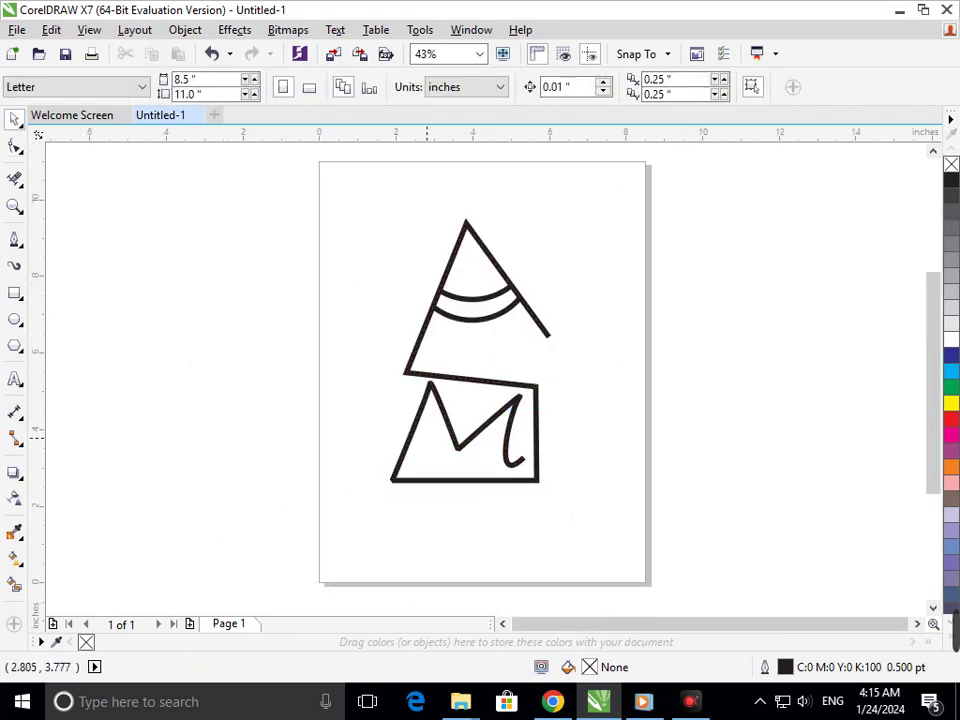
{"action": "left_click_drag", "start_coordinate": [506, 444], "coordinate": [486, 444]}
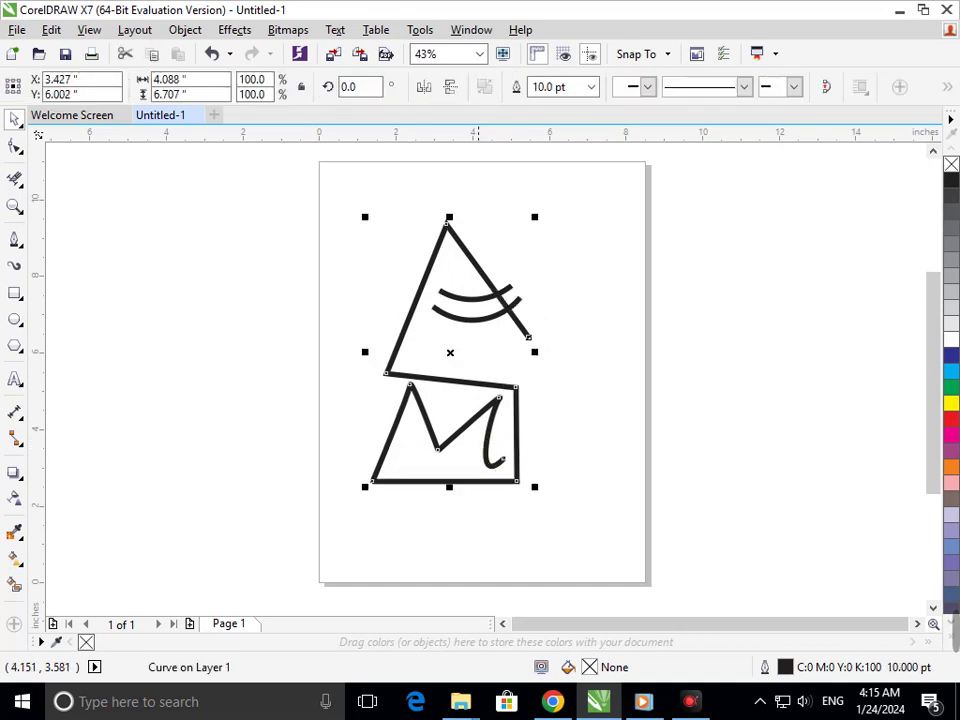
{"action": "key", "text": "ctrl+z"}
{"action": "key", "text": "Escape"}
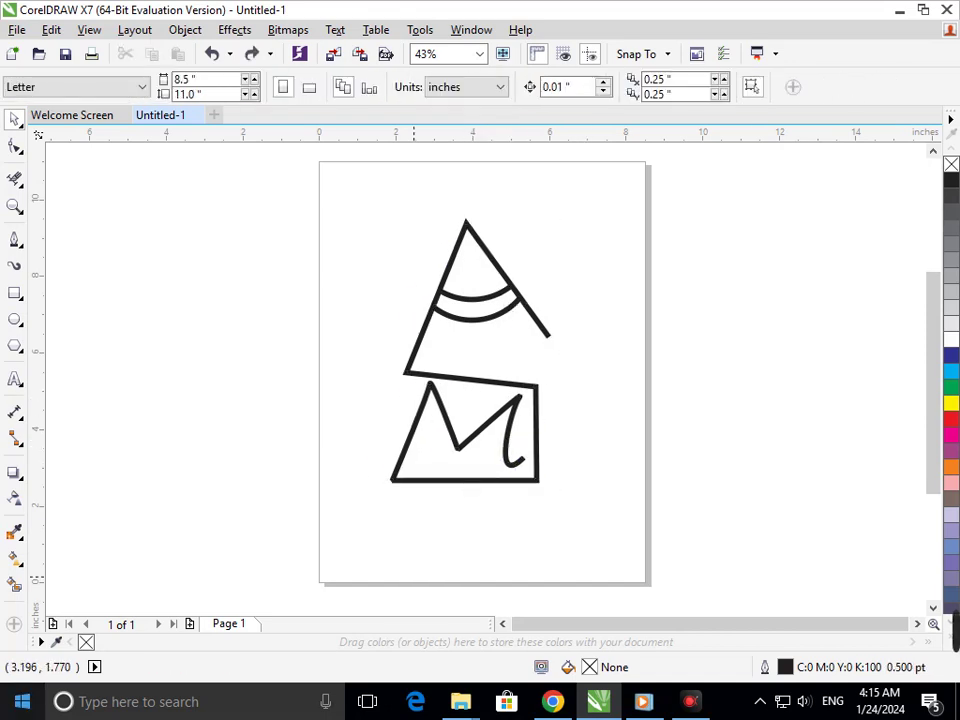
{"action": "left_click_drag", "start_coordinate": [363, 210], "coordinate": [562, 505]}
{"action": "left_click", "coordinate": [353, 218]}
{"action": "mouse_move", "coordinate": [355, 199]}
{"action": "left_mouse_down"}
{"action": "mouse_move", "coordinate": [503, 364]}
{"action": "mouse_move", "coordinate": [574, 497]}
{"action": "left_mouse_up"}
{"action": "left_click", "coordinate": [474, 453]}
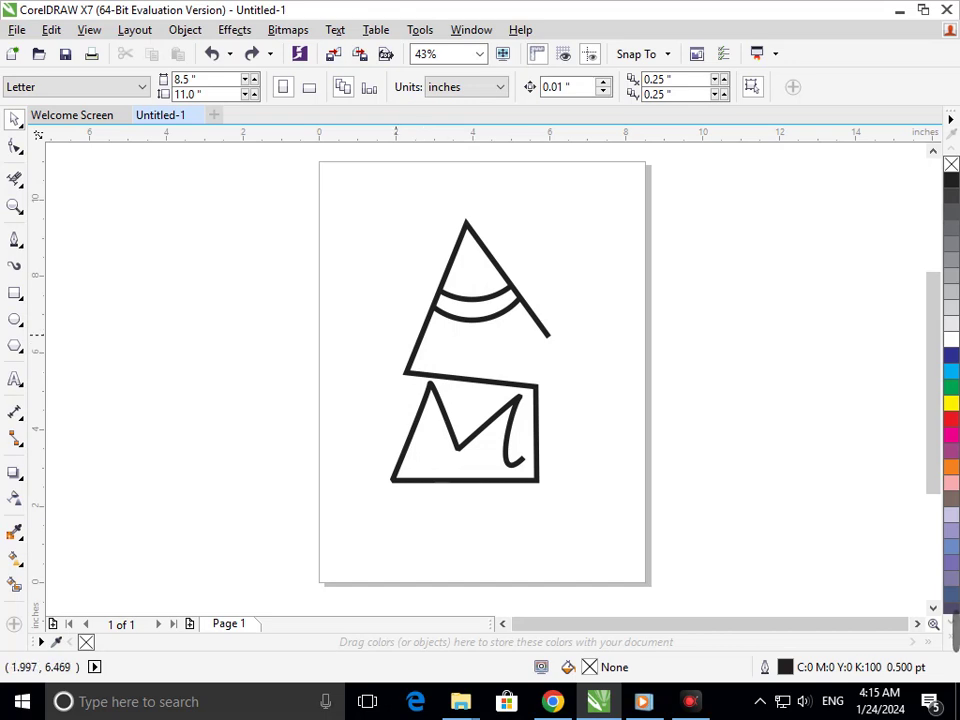
{"action": "left_click_drag", "start_coordinate": [455, 446], "coordinate": [401, 443]}
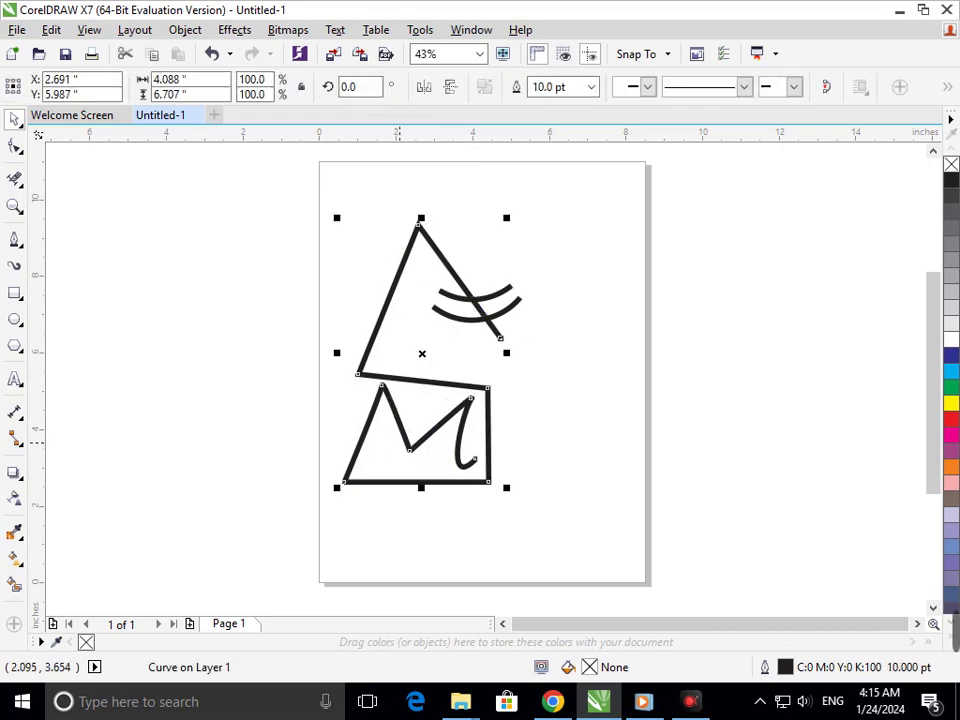
{"action": "key", "text": "ctrl+z"}
{"action": "key", "text": "F10"}
{"action": "left_click_drag", "start_coordinate": [562, 471], "coordinate": [348, 381]}
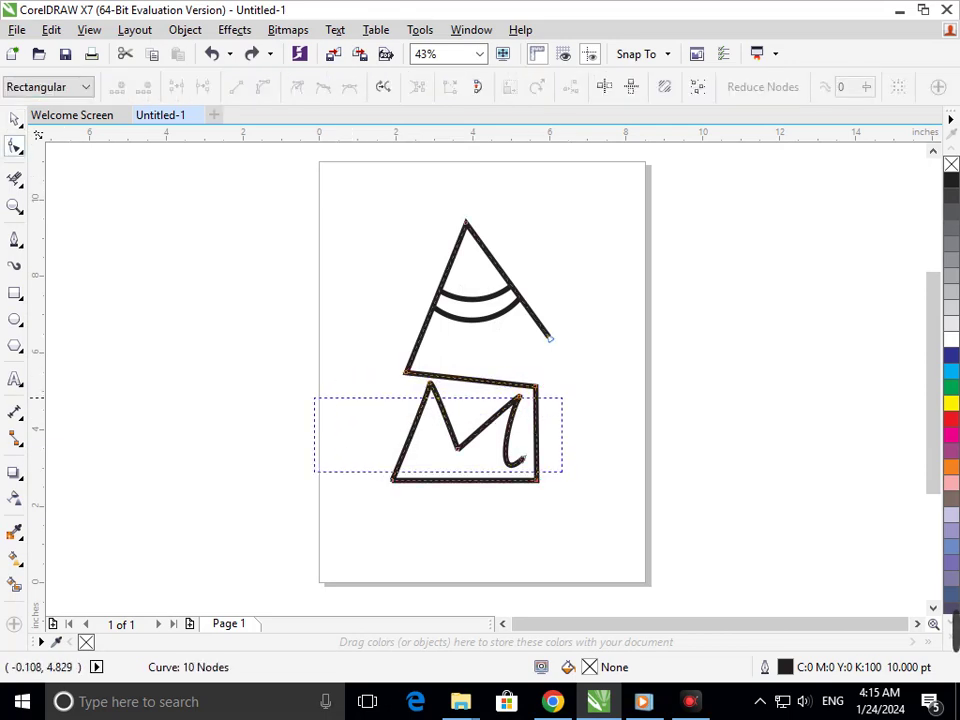
- Nudge the M's nodes down slightly and adjust the nodes near its right stroke
{"action": "left_click_drag", "start_coordinate": [340, 375], "coordinate": [291, 390]}
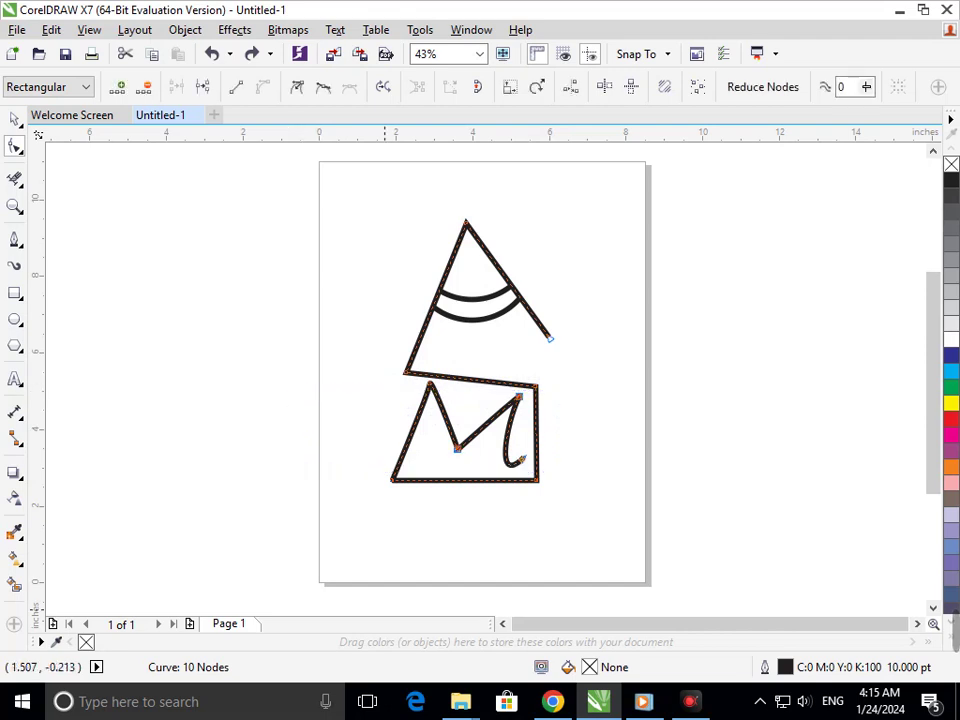
{"action": "key", "text": "Down"}
{"action": "key", "text": "Down"}
{"action": "key", "text": "Down"}
{"action": "key", "text": "Down"}
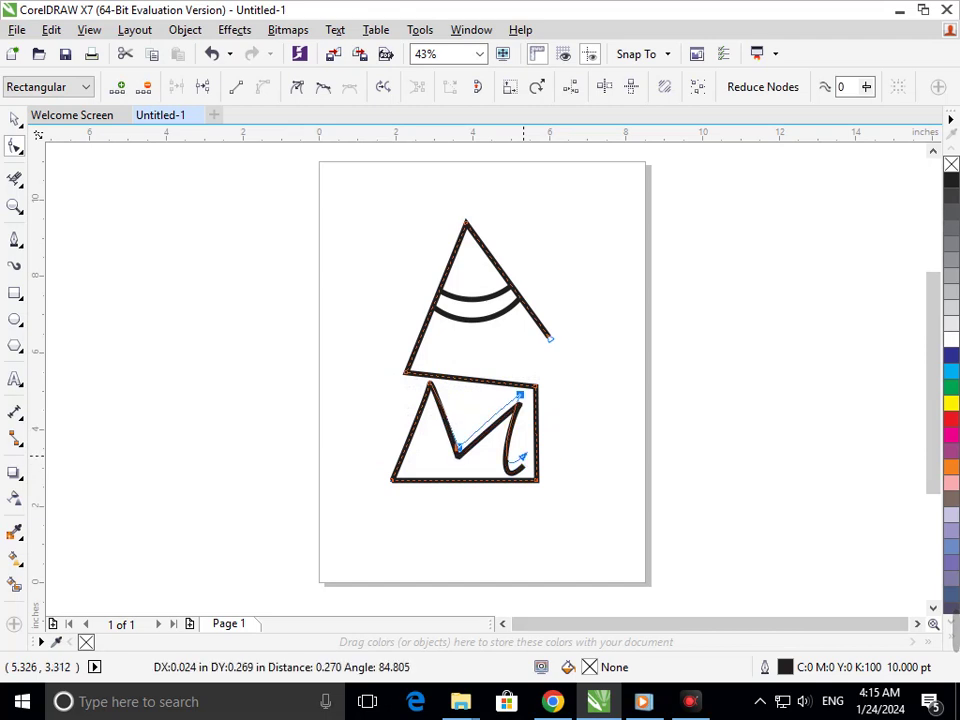
{"action": "left_click_drag", "start_coordinate": [520, 466], "coordinate": [536, 458]}
{"action": "left_click", "coordinate": [582, 441]}
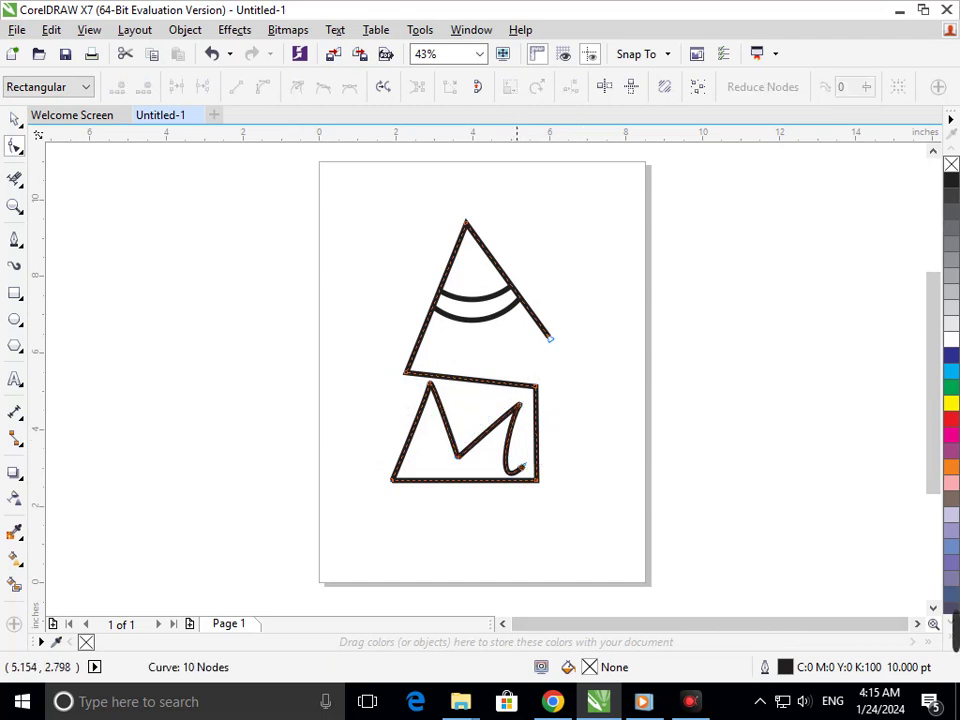
{"action": "left_click_drag", "start_coordinate": [491, 496], "coordinate": [522, 458]}
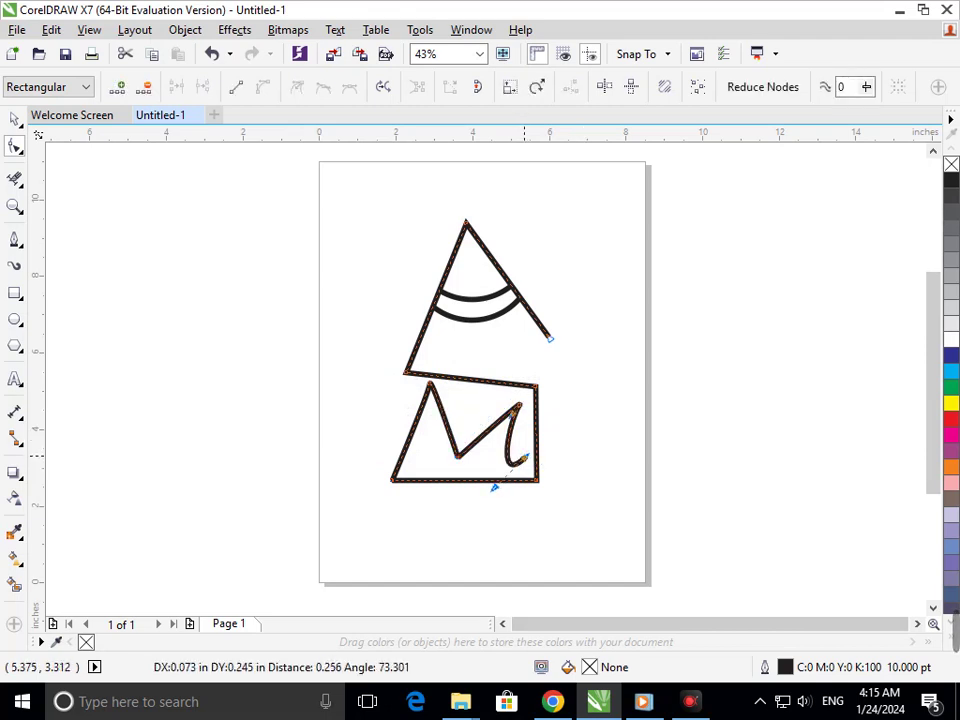
{"action": "left_click", "coordinate": [590, 447]}
- Lower the M's top-left peak inside the box and shift its middle dip right
{"action": "left_click_drag", "start_coordinate": [428, 383], "coordinate": [435, 395]}
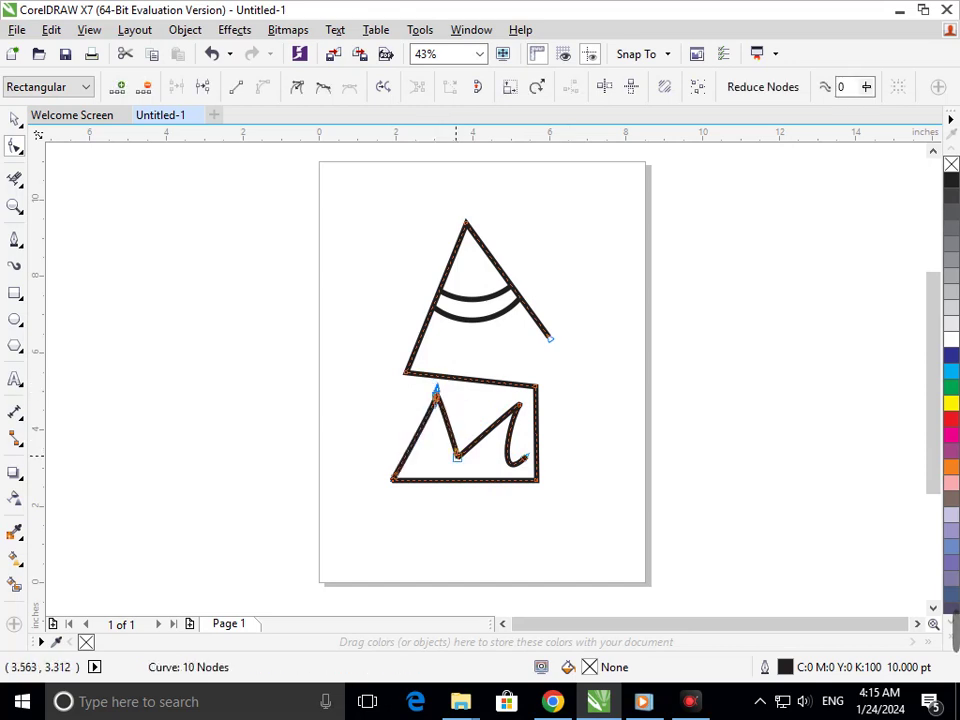
{"action": "left_click_drag", "start_coordinate": [455, 456], "coordinate": [466, 456]}
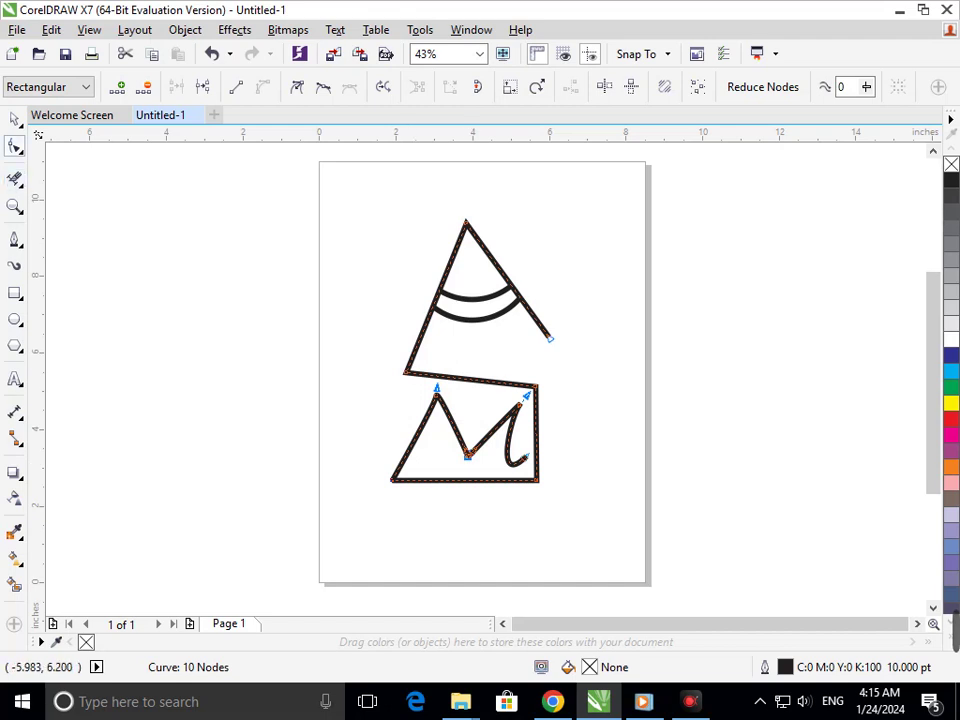
{"action": "left_click", "coordinate": [453, 423]}
{"action": "left_click_drag", "start_coordinate": [452, 424], "coordinate": [452, 426]}
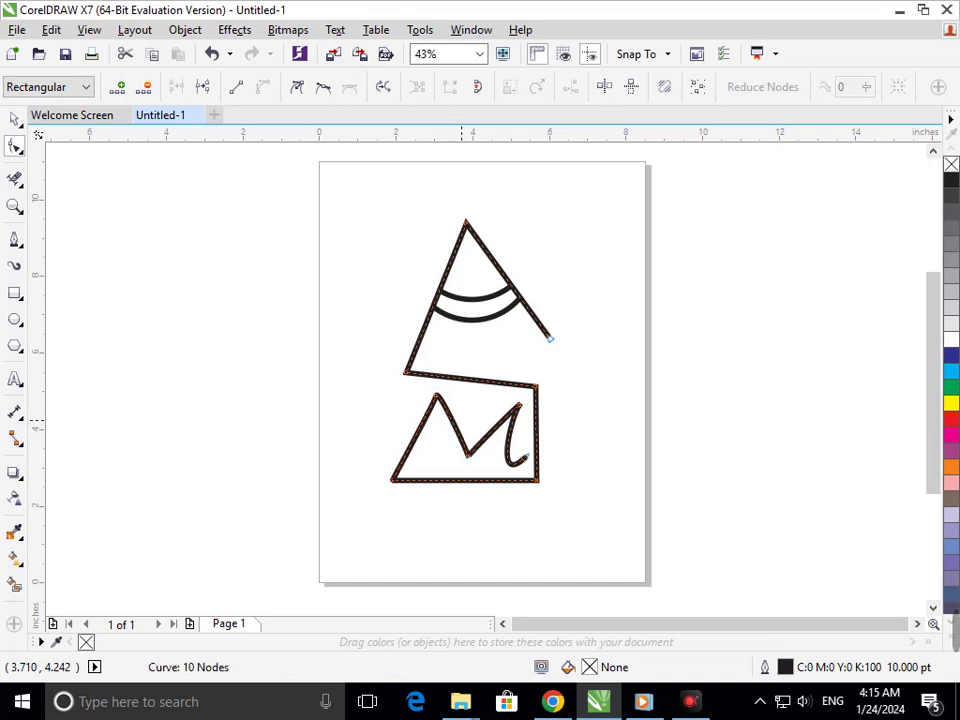
{"action": "key", "text": "space"}
{"action": "key", "text": "ctrl+a"}
{"action": "key", "text": "Escape"}
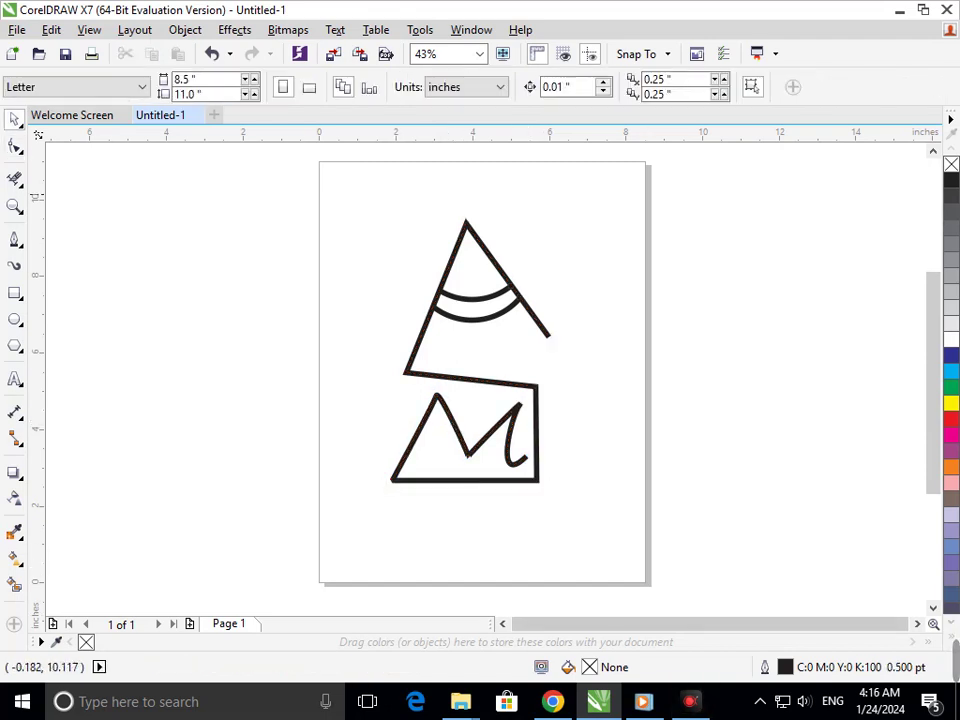
- Set the outlines of the triangle, arcs and M box to 16.0 pt
{"action": "left_click_drag", "start_coordinate": [302, 191], "coordinate": [624, 469]}
{"action": "left_click_drag", "start_coordinate": [326, 186], "coordinate": [575, 370]}
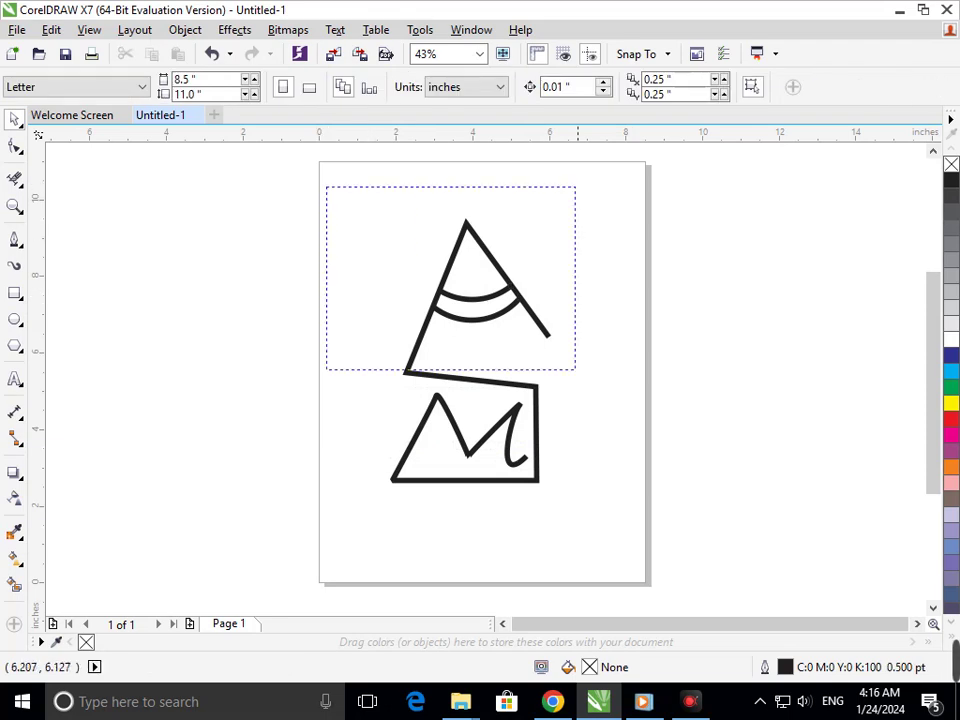
{"action": "left_click", "coordinate": [740, 87]}
{"action": "left_click", "coordinate": [783, 87]}
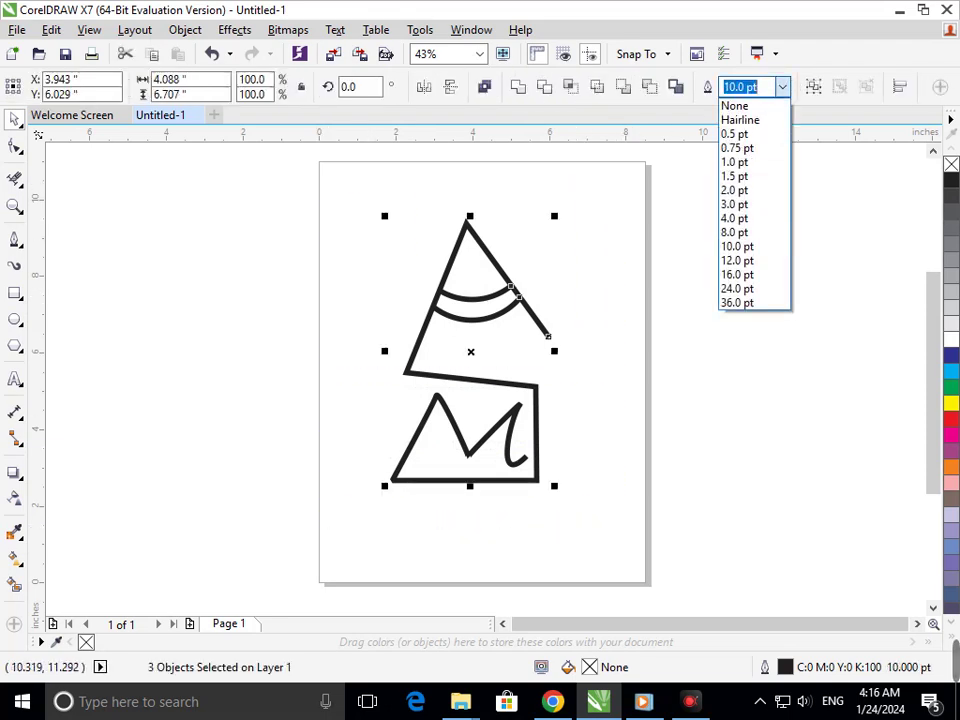
{"action": "left_click", "coordinate": [737, 274]}
{"action": "left_click", "coordinate": [608, 336]}
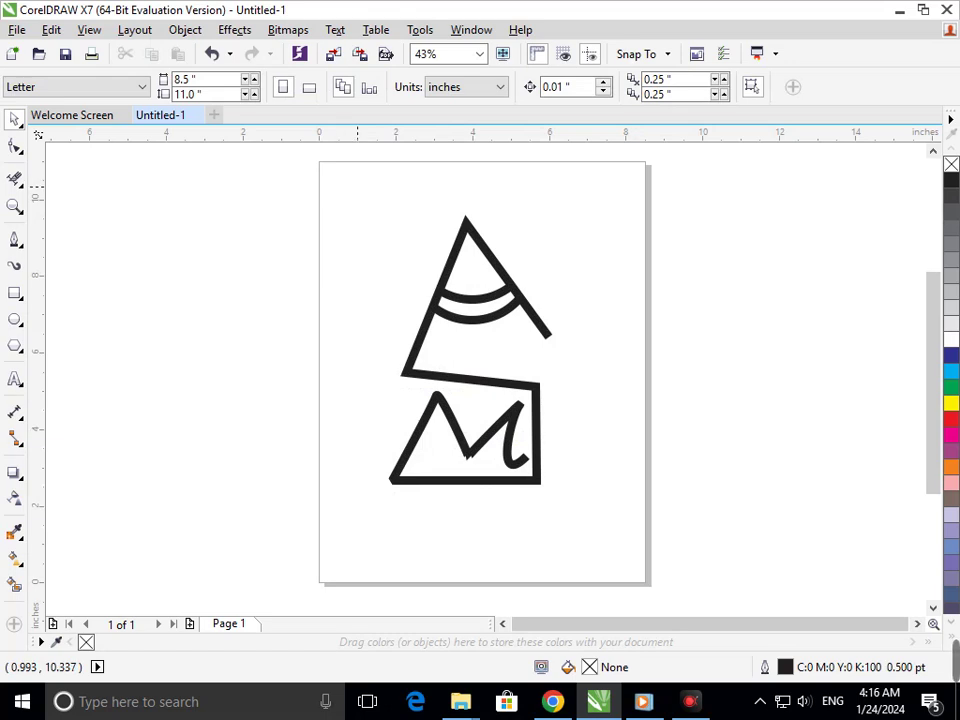
- Turn on Behind fill in Outline Pen for all three objects
{"action": "left_click_drag", "start_coordinate": [358, 184], "coordinate": [611, 545]}
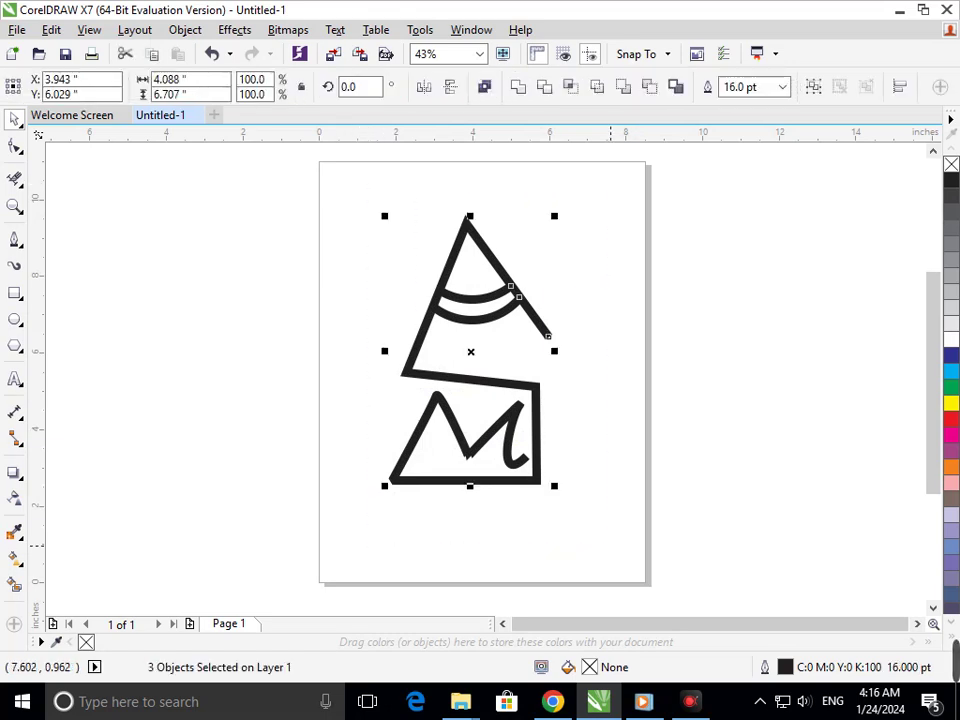
{"action": "key", "text": "F12"}
{"action": "key", "text": "alt+b"}
{"action": "key", "text": "Tab"}
{"action": "key", "text": "Return"}
{"action": "key", "text": "Escape"}
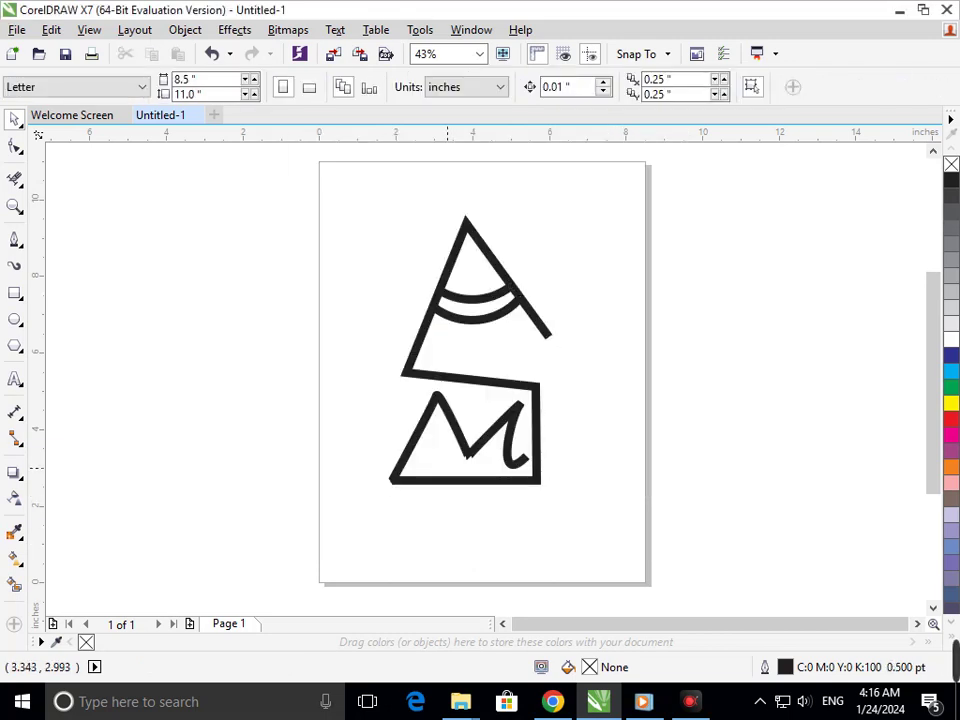
{"action": "mouse_move", "coordinate": [561, 521]}
{"action": "left_mouse_down"}
{"action": "mouse_move", "coordinate": [338, 238]}
{"action": "mouse_move", "coordinate": [336, 195]}
{"action": "left_mouse_up"}
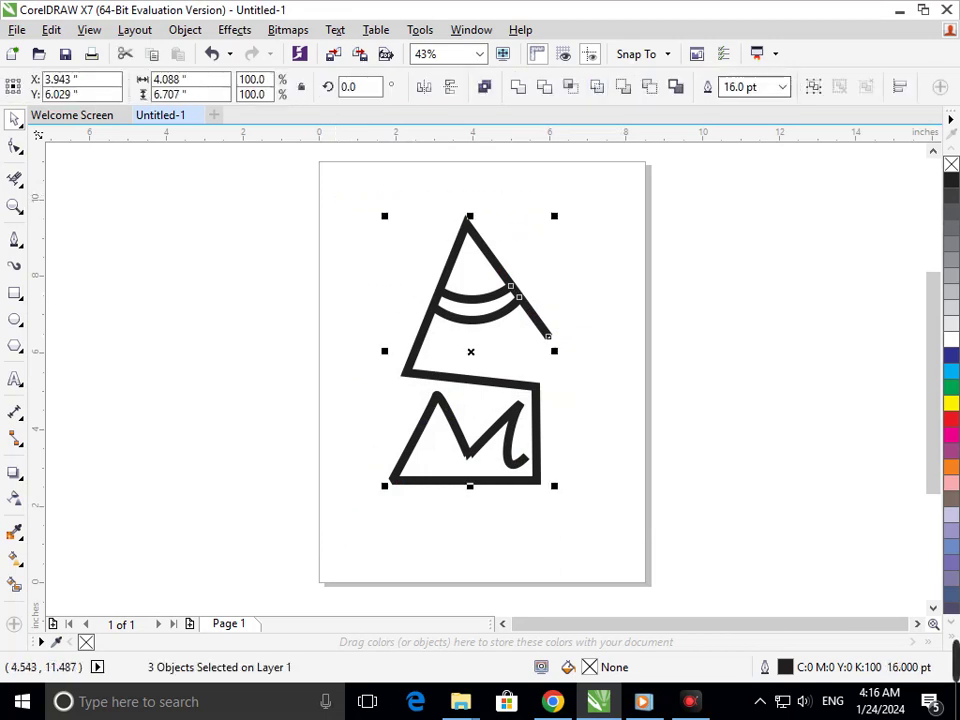
{"action": "key", "text": "Escape"}
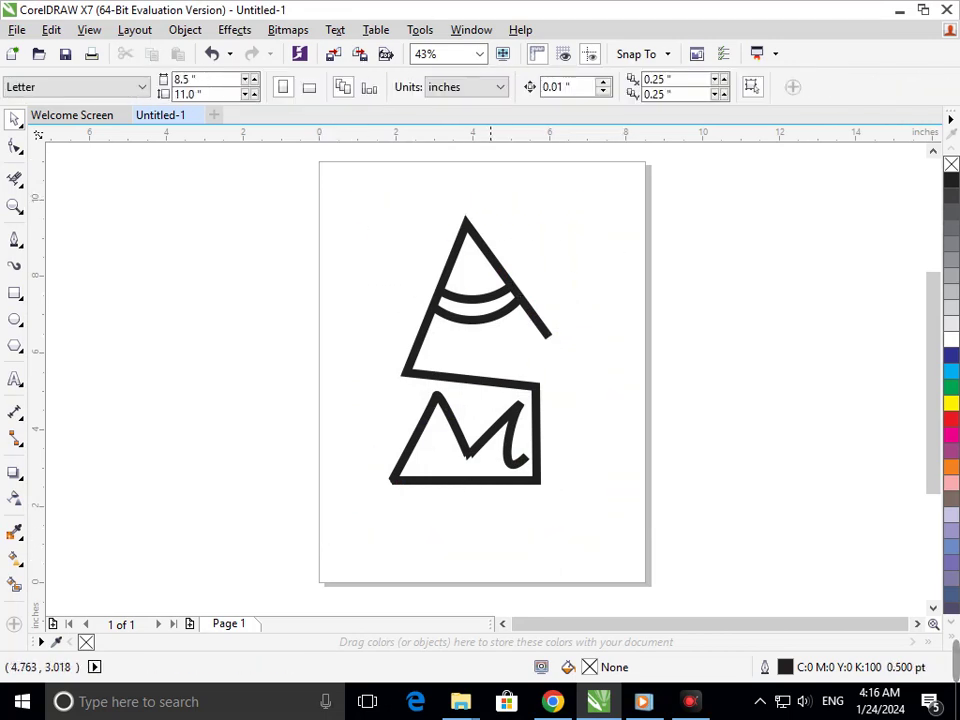
{"action": "left_click_drag", "start_coordinate": [540, 420], "coordinate": [575, 410]}
{"action": "key", "text": "ctrl+z"}
{"action": "left_click", "coordinate": [517, 561]}
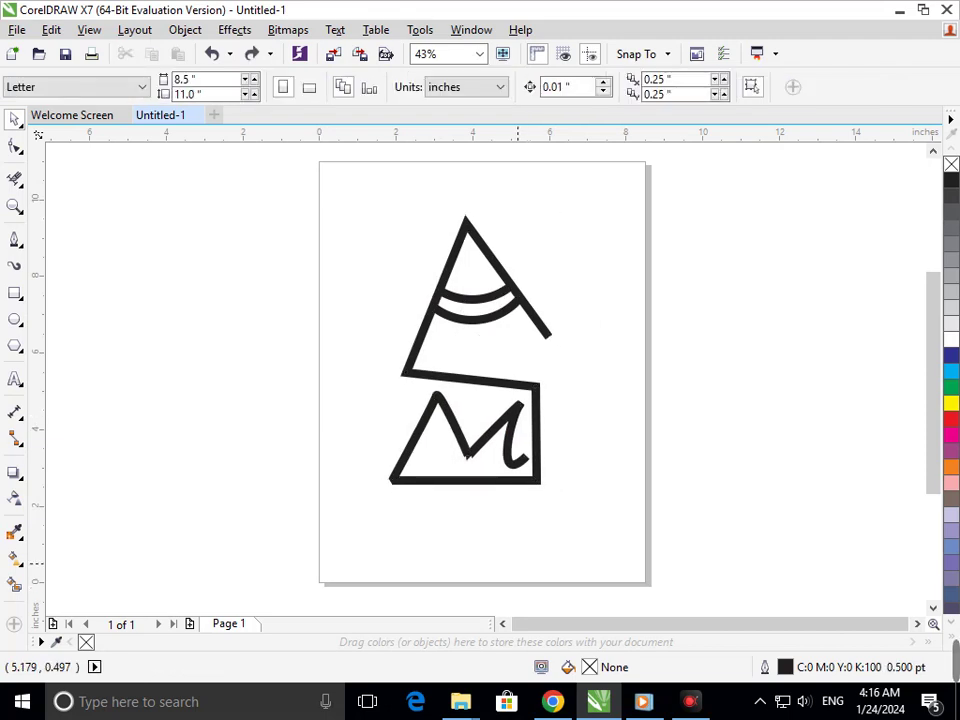
- Scale all three logo objects from the centre to about 4.983 × 8.176 inches
{"action": "key", "text": "ctrl+a"}
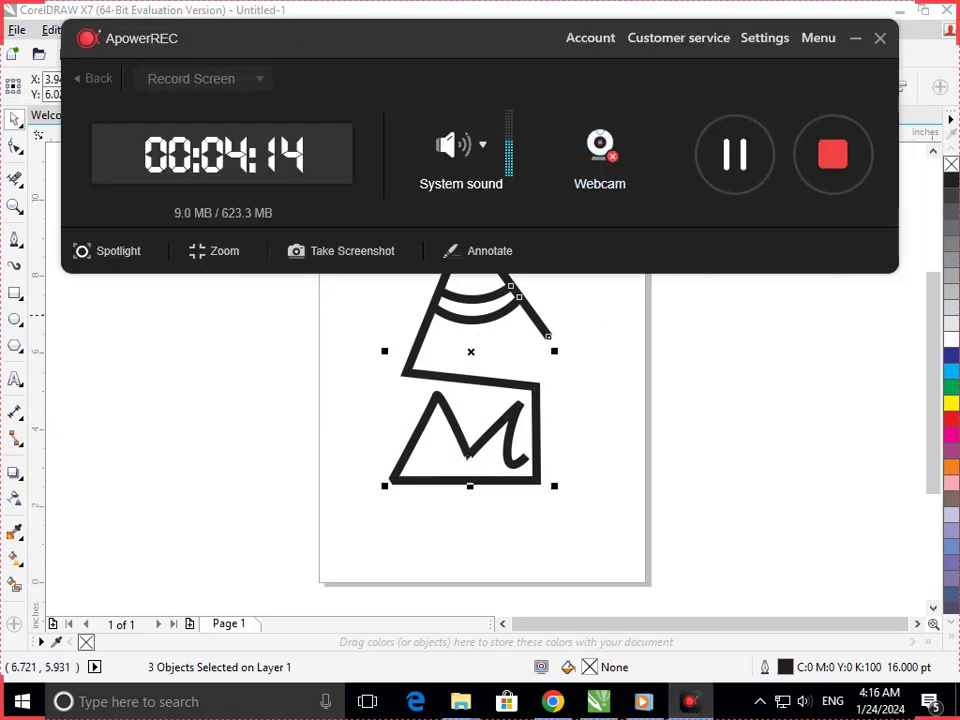
{"action": "key", "text": "Escape"}
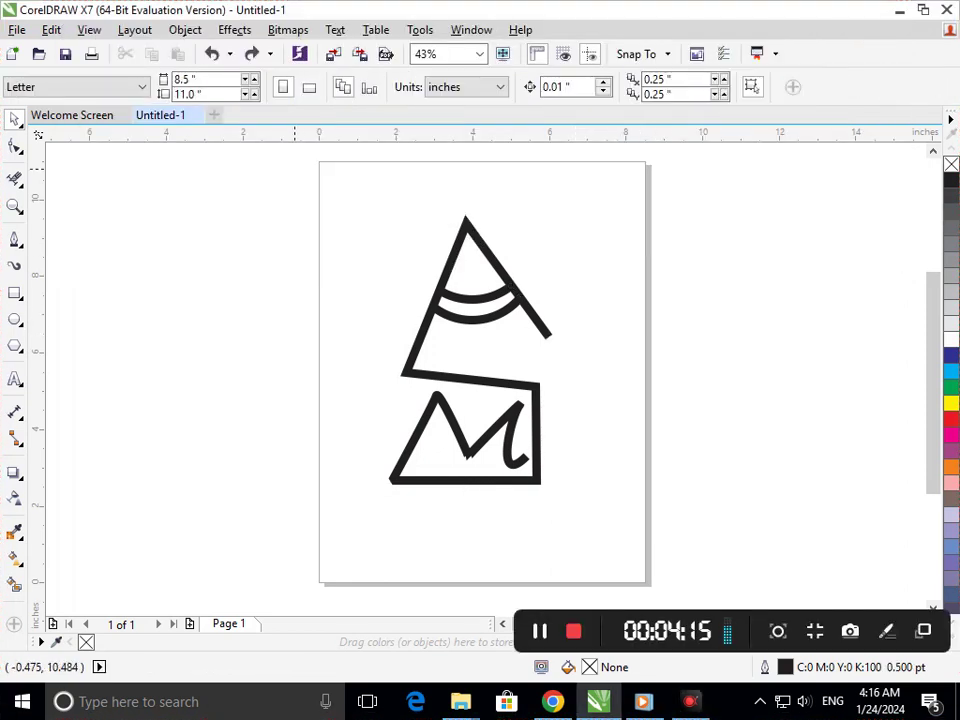
{"action": "mouse_move", "coordinate": [292, 161]}
{"action": "left_mouse_down"}
{"action": "mouse_move", "coordinate": [574, 386]}
{"action": "mouse_move", "coordinate": [629, 549]}
{"action": "left_mouse_up"}
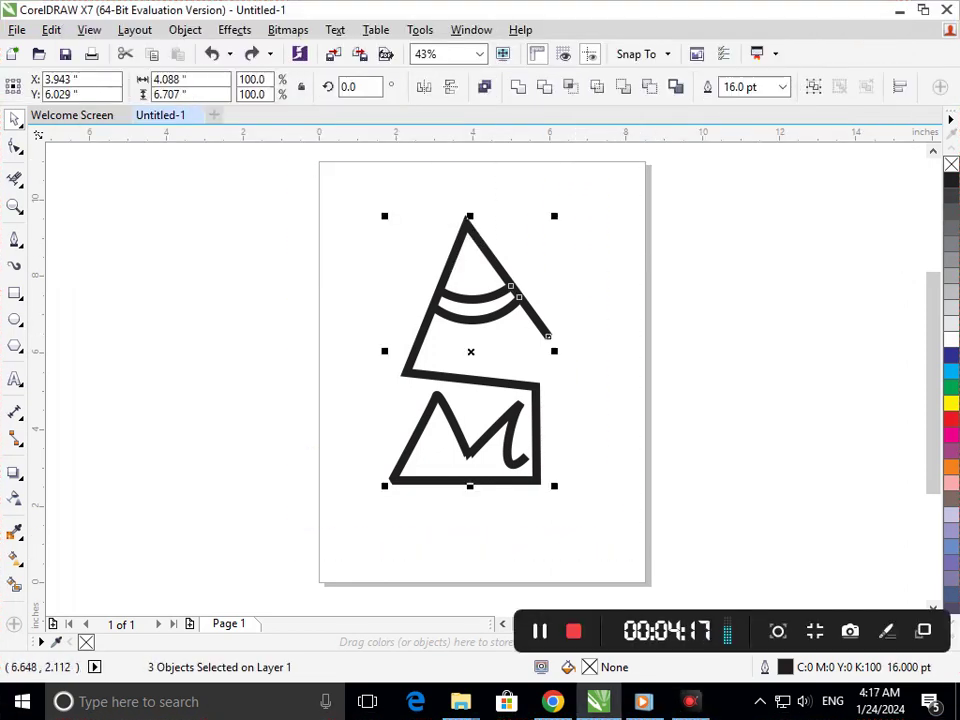
{"action": "left_click_drag", "start_coordinate": [554, 485], "coordinate": [571, 513]}
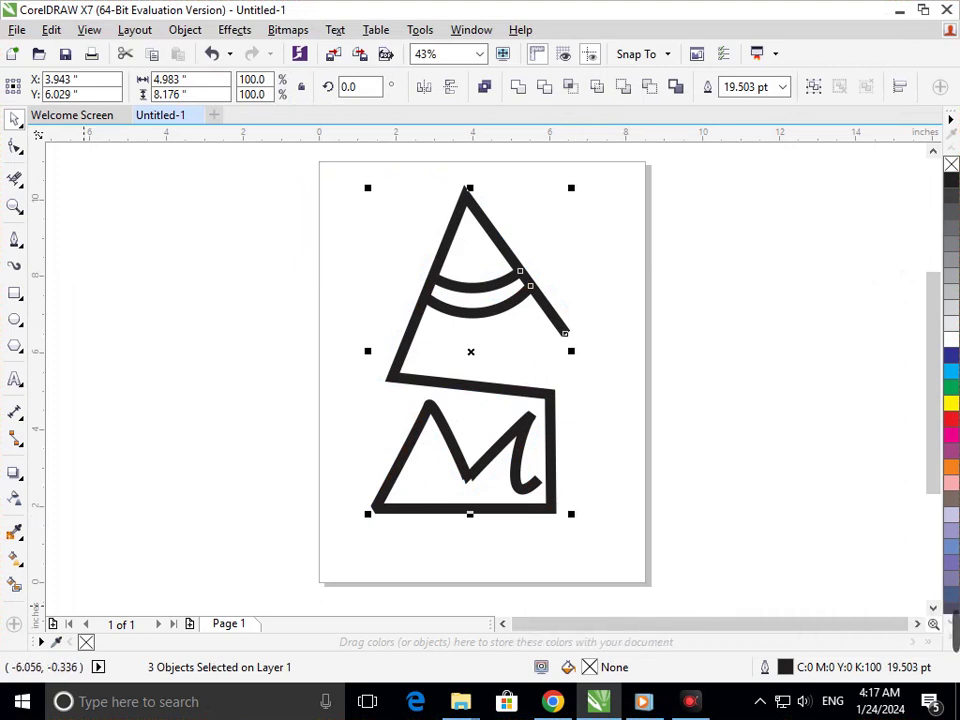
{"action": "left_click", "coordinate": [14, 585]}
- Fill the arc band with dark blue and send it behind the black lines
{"action": "left_click", "coordinate": [475, 296]}
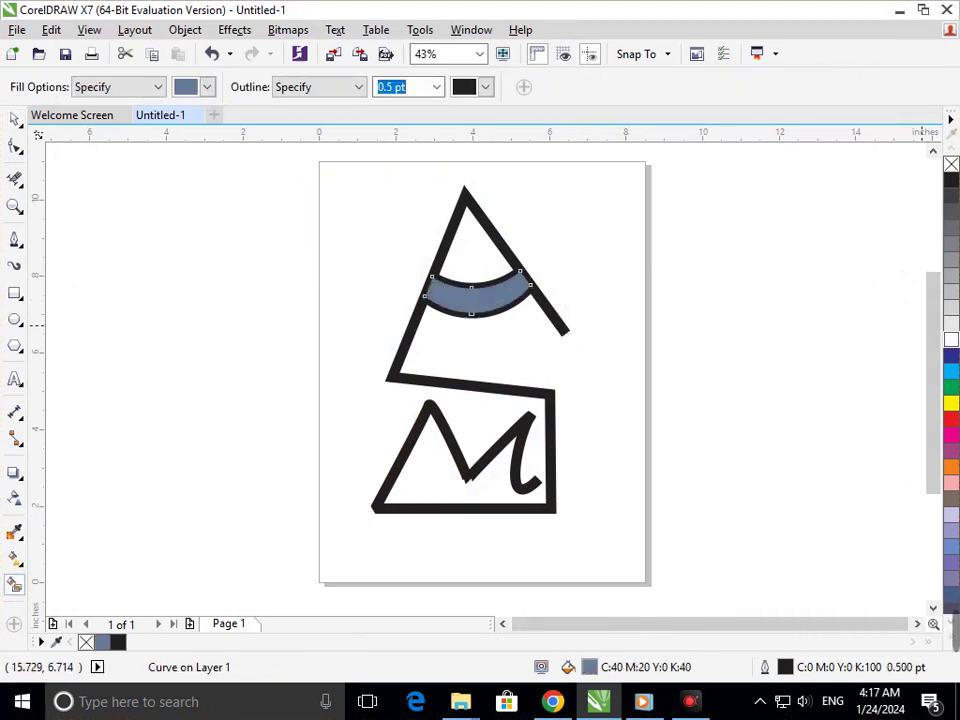
{"action": "left_click", "coordinate": [951, 355]}
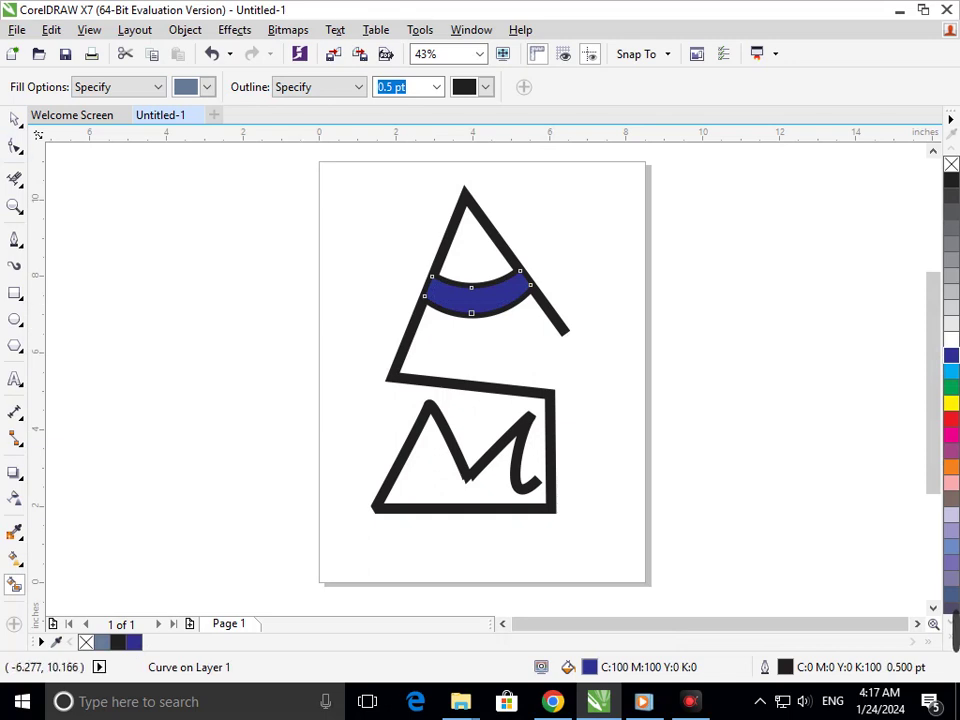
{"action": "key", "text": "shift+Page_Down"}
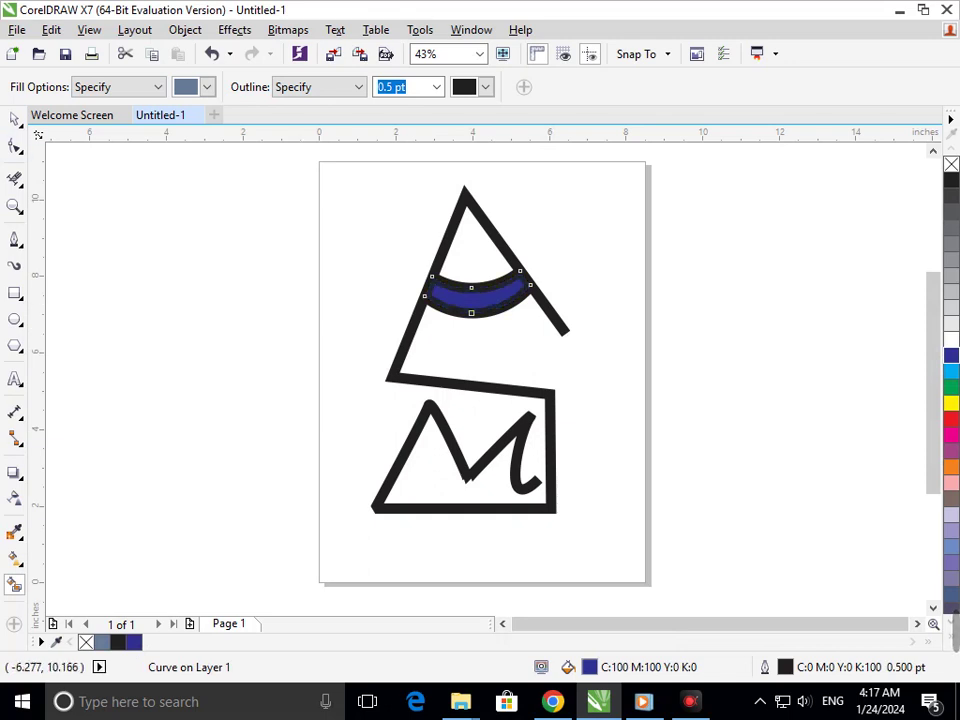
- Deselect the blue band and select the logo's main triangle-and-M outline
{"action": "key", "text": "space"}
{"action": "left_click", "coordinate": [188, 303]}
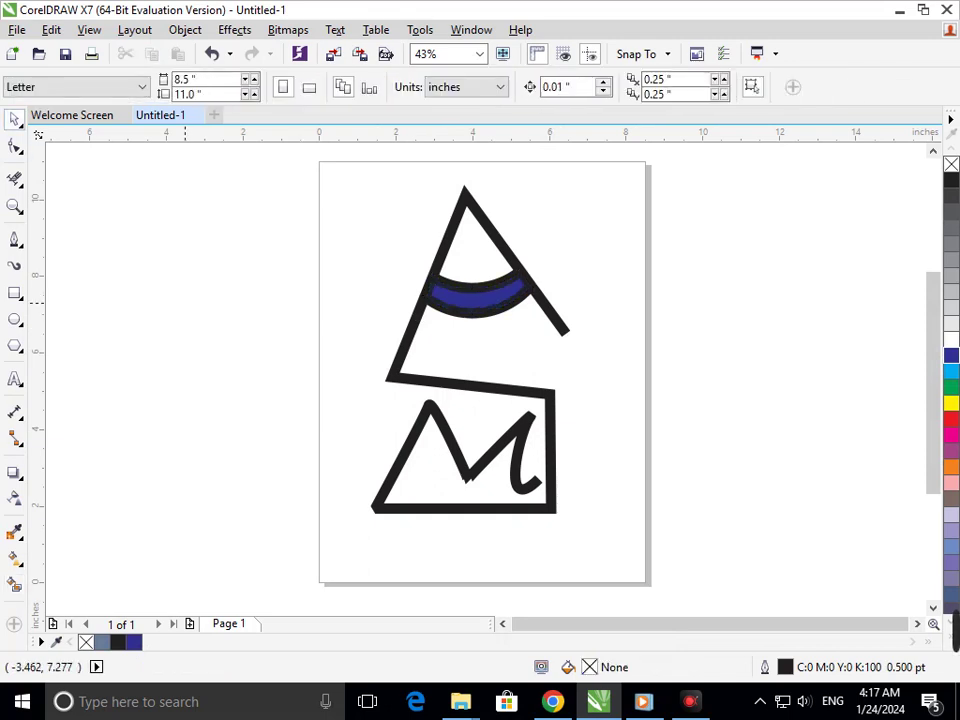
{"action": "left_click_drag", "start_coordinate": [459, 470], "coordinate": [515, 453]}
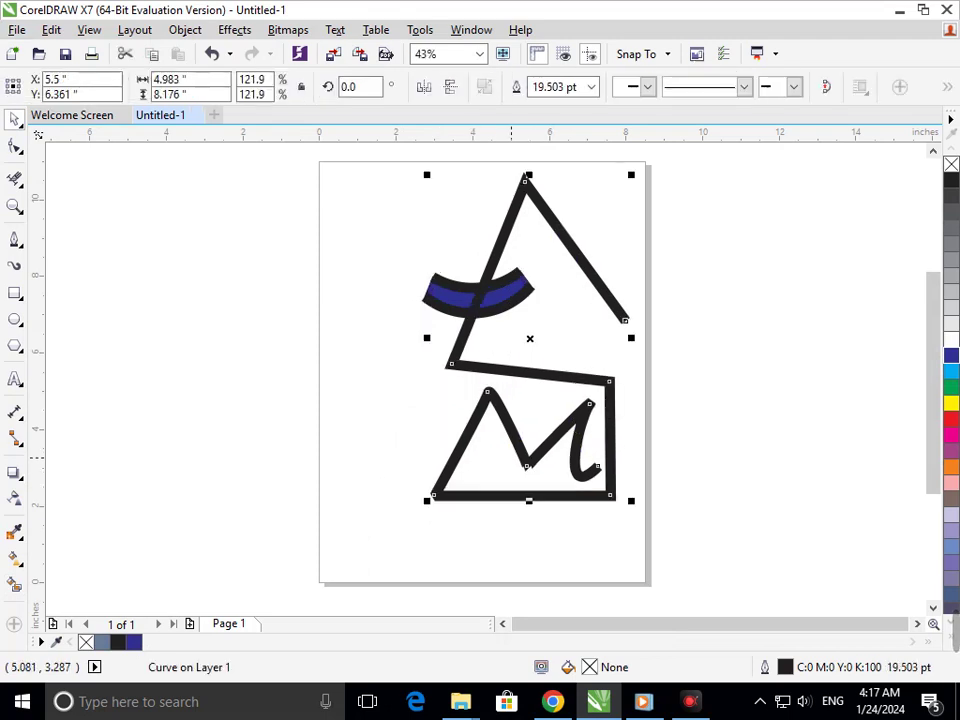
- Undo the accidental move and convert the logo outline into a fillable object
{"action": "key", "text": "ctrl+z"}
{"action": "left_click", "coordinate": [185, 29]}
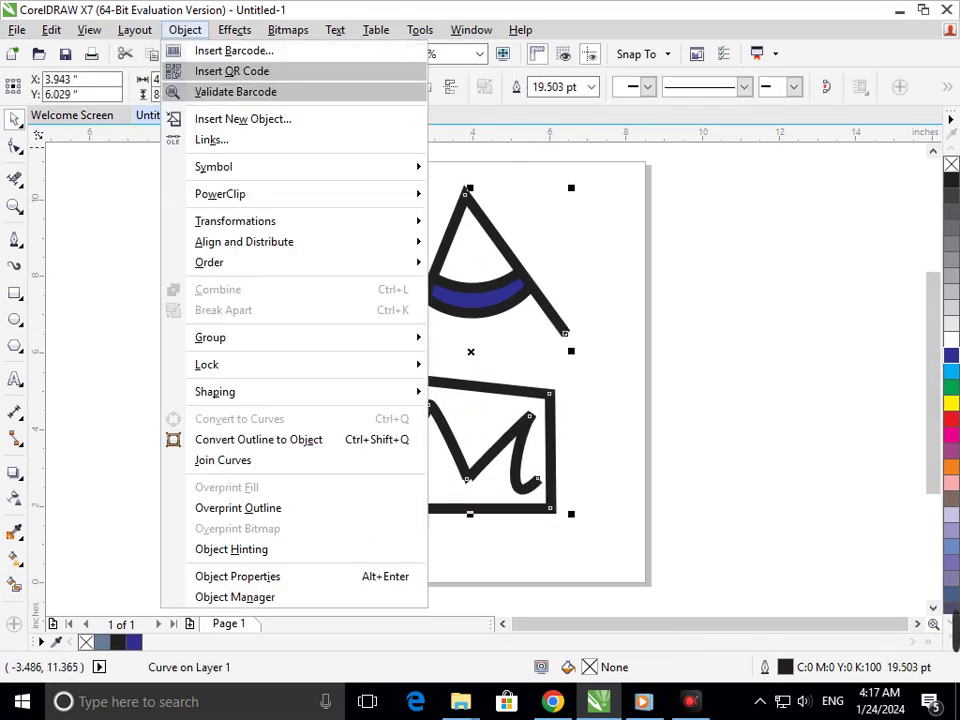
{"action": "left_click", "coordinate": [257, 439]}
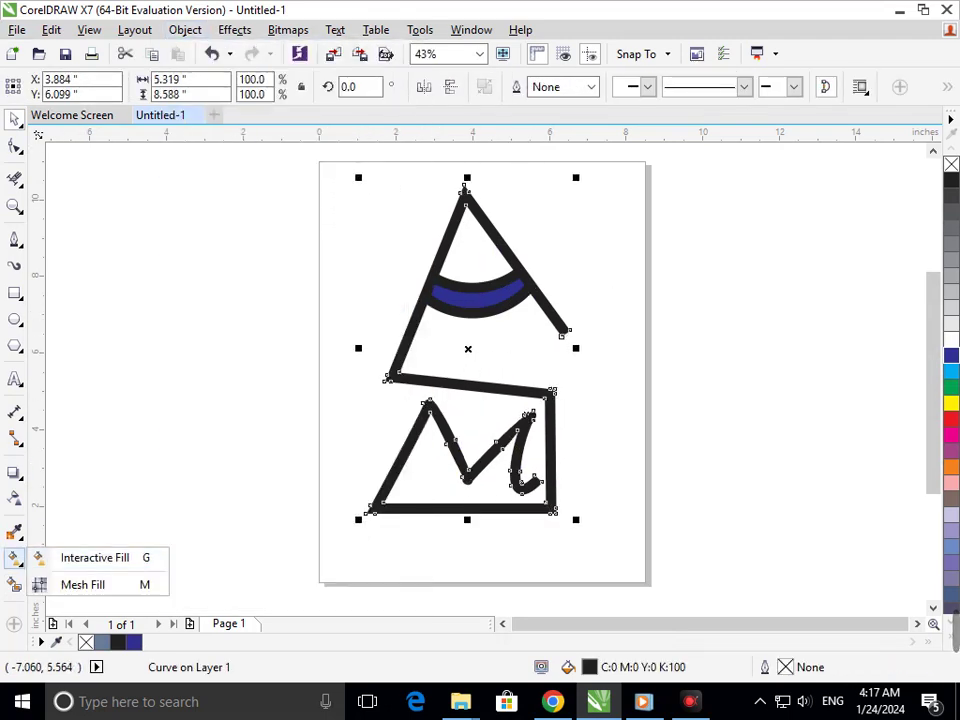
- Apply a fountain fill to the outline, cyan at the apex to magenta at the box bottom
{"action": "left_click_drag", "start_coordinate": [467, 190], "coordinate": [545, 500]}
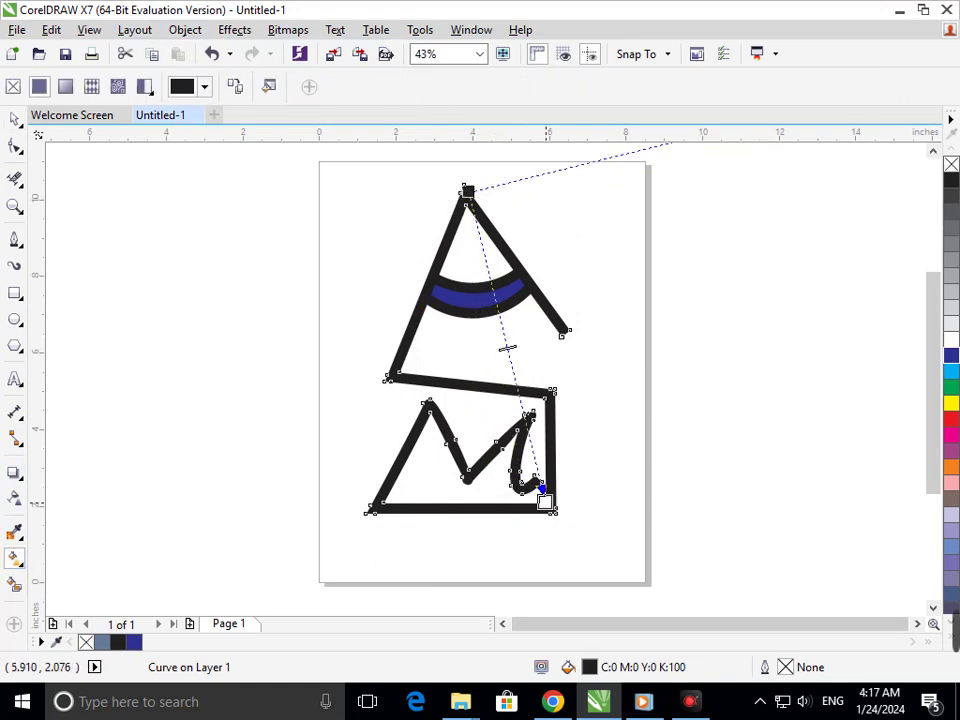
{"action": "left_click", "coordinate": [951, 433]}
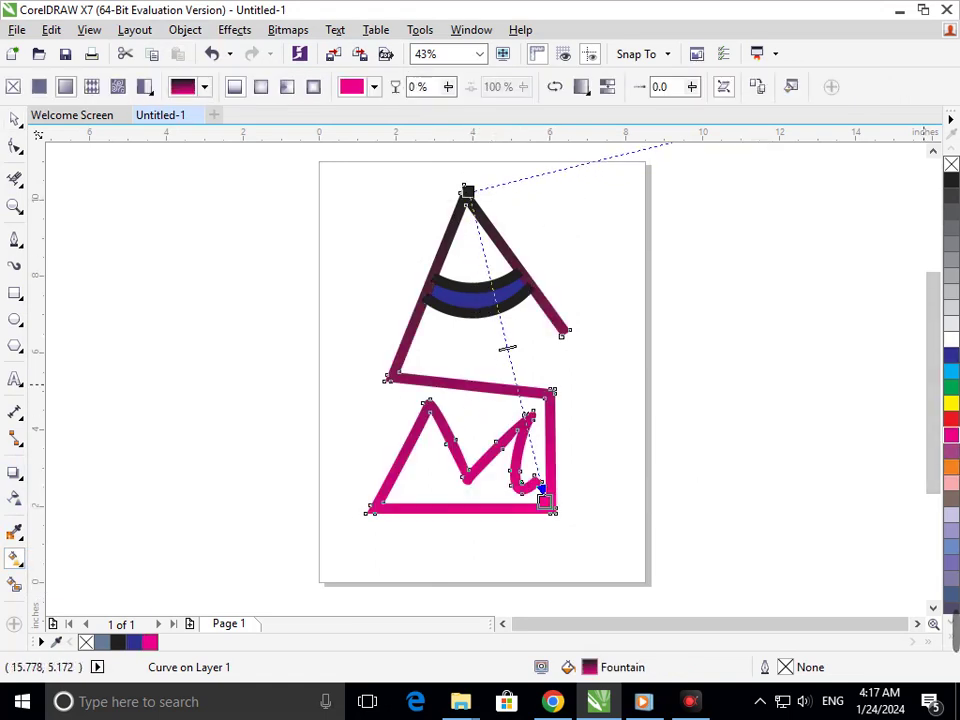
{"action": "left_click_drag", "start_coordinate": [467, 190], "coordinate": [455, 166]}
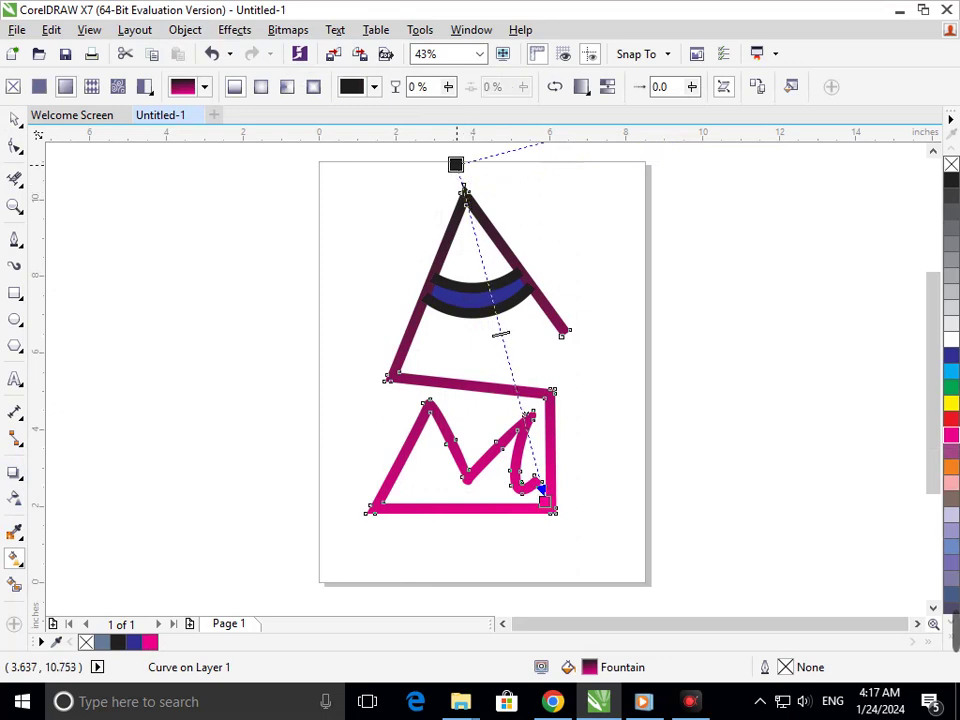
{"action": "left_click", "coordinate": [455, 165]}
{"action": "left_click", "coordinate": [951, 433]}
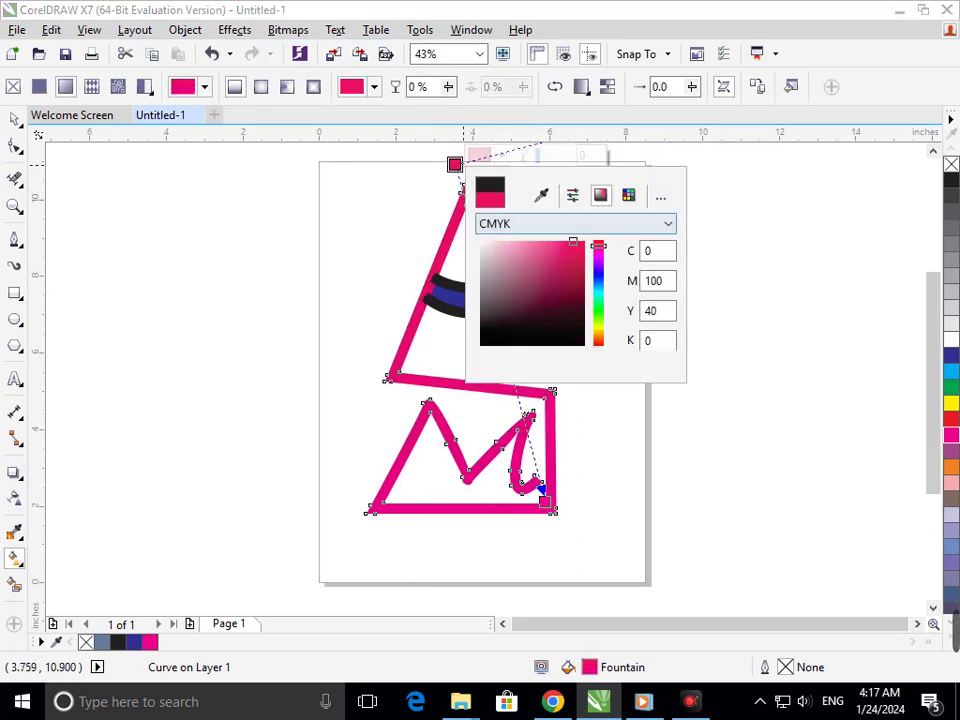
{"action": "mouse_move", "coordinate": [598, 244]}
{"action": "left_mouse_down"}
{"action": "mouse_move", "coordinate": [598, 335]}
{"action": "mouse_move", "coordinate": [598, 250]}
{"action": "left_mouse_up"}
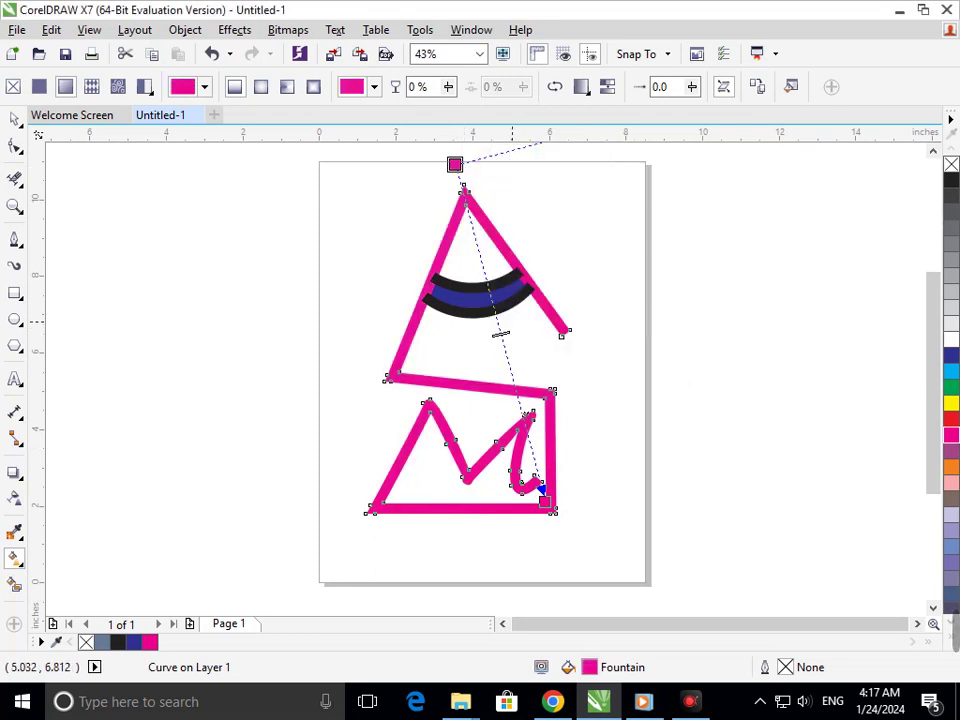
{"action": "left_click_drag", "start_coordinate": [452, 160], "coordinate": [460, 179]}
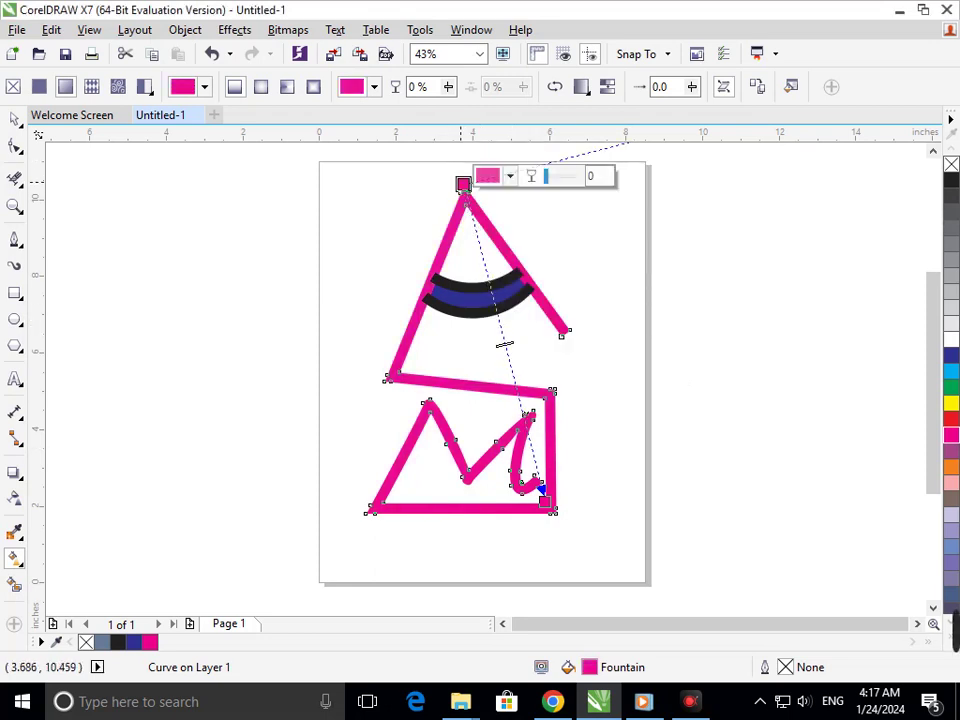
{"action": "left_click", "coordinate": [471, 176]}
{"action": "mouse_move", "coordinate": [606, 268]}
{"action": "left_mouse_down"}
{"action": "mouse_move", "coordinate": [606, 338]}
{"action": "mouse_move", "coordinate": [606, 309]}
{"action": "left_mouse_up"}
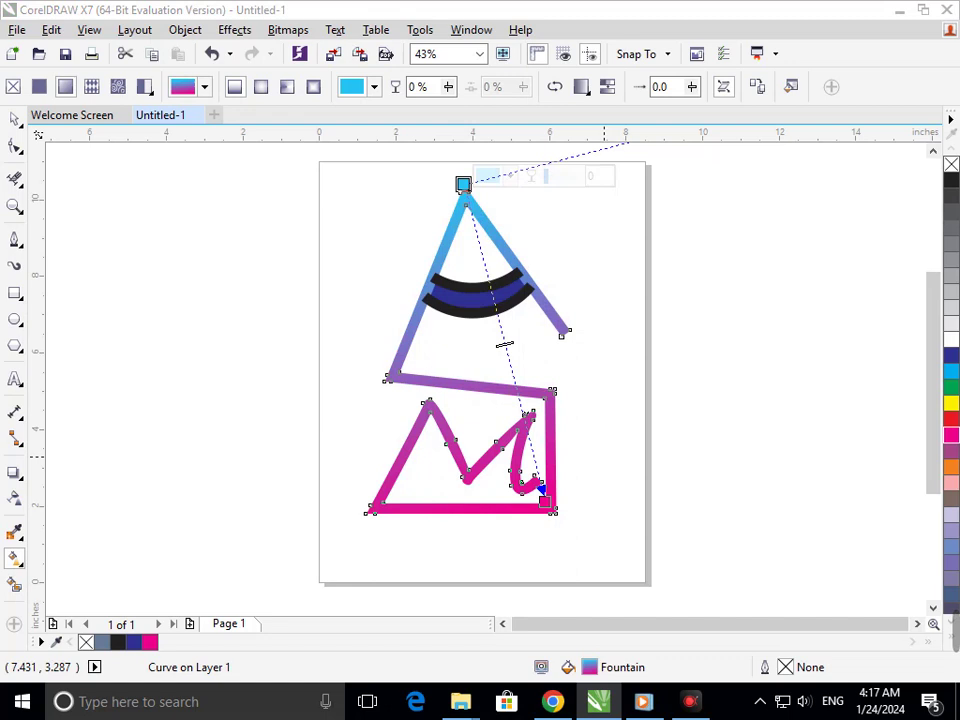
{"action": "left_click", "coordinate": [14, 119]}
{"action": "left_click", "coordinate": [165, 334]}
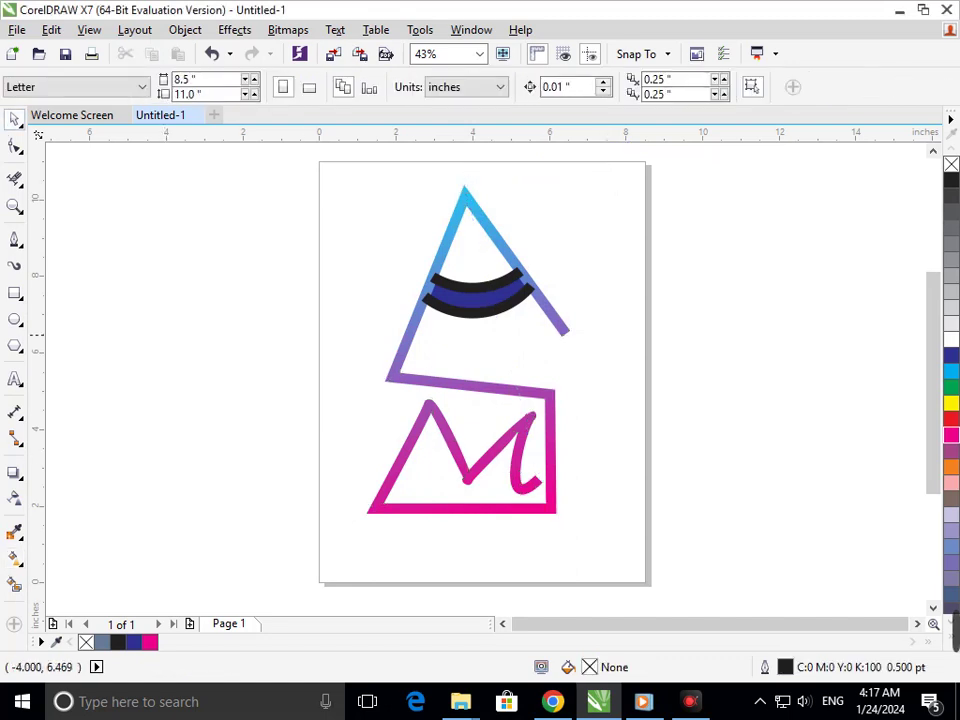
{"action": "left_click", "coordinate": [476, 296]}
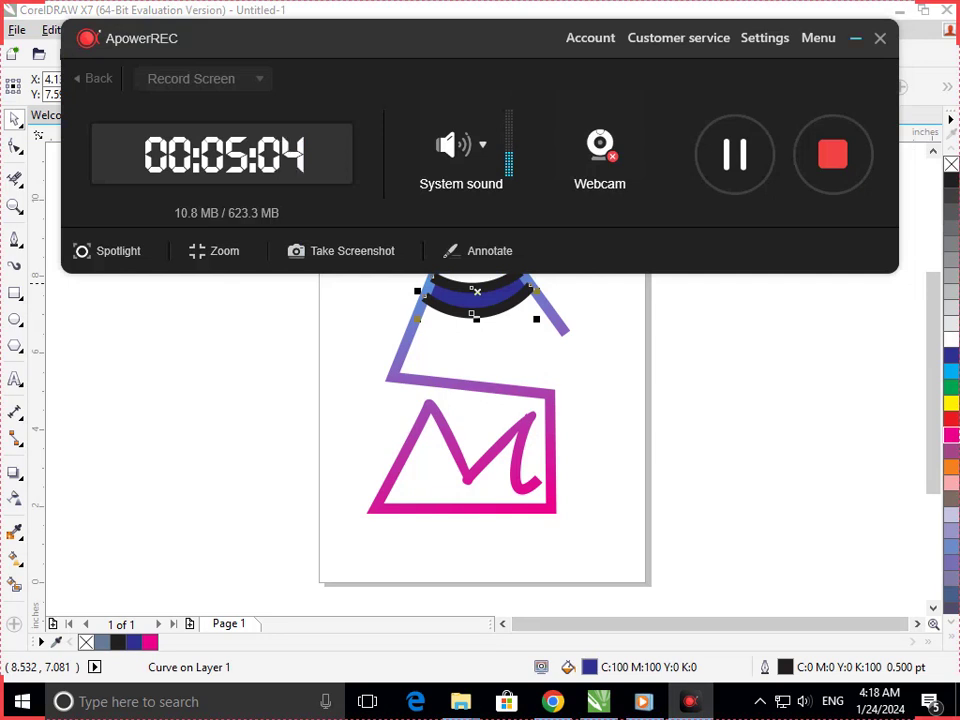
{"action": "key", "text": "Escape"}
{"action": "scroll", "coordinate": [499, 256], "scroll_direction": "up", "scroll_amount": 3}
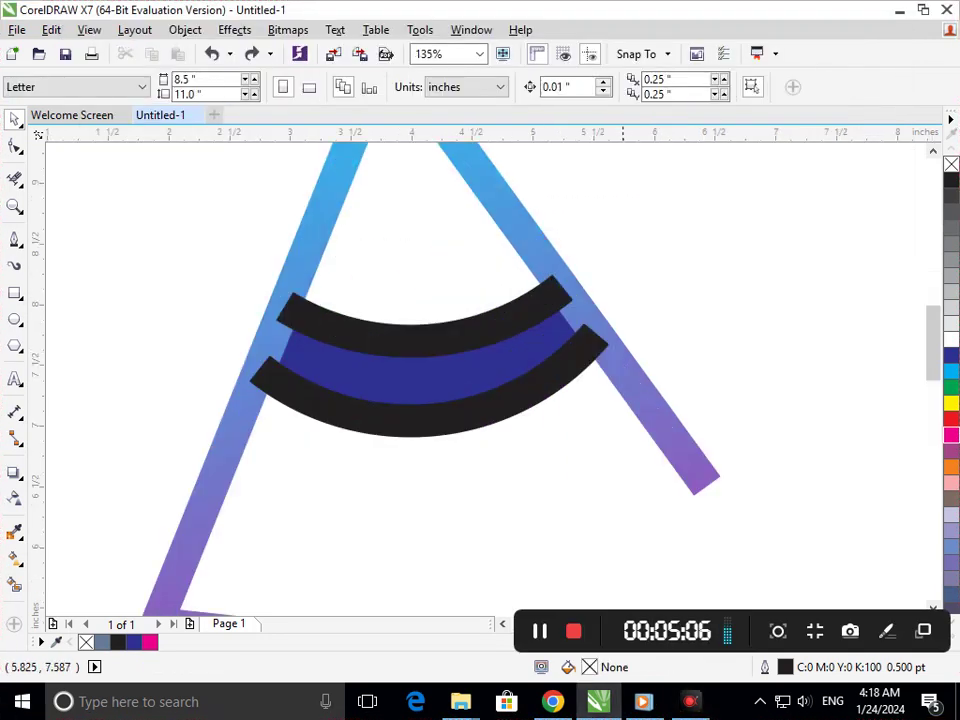
{"action": "left_click", "coordinate": [506, 380]}
{"action": "key", "text": "Escape"}
{"action": "left_click_drag", "start_coordinate": [524, 331], "coordinate": [522, 332]}
{"action": "key", "text": "Escape"}
{"action": "mouse_move", "coordinate": [347, 379]}
{"action": "left_mouse_down"}
{"action": "mouse_move", "coordinate": [332, 386]}
{"action": "mouse_move", "coordinate": [226, 346]}
{"action": "mouse_move", "coordinate": [330, 349]}
{"action": "mouse_move", "coordinate": [293, 415]}
{"action": "left_mouse_up"}
{"action": "key", "text": "Escape"}
{"action": "key", "text": "ctrl+z"}
{"action": "left_click", "coordinate": [15, 557]}
{"action": "left_click", "coordinate": [90, 555]}
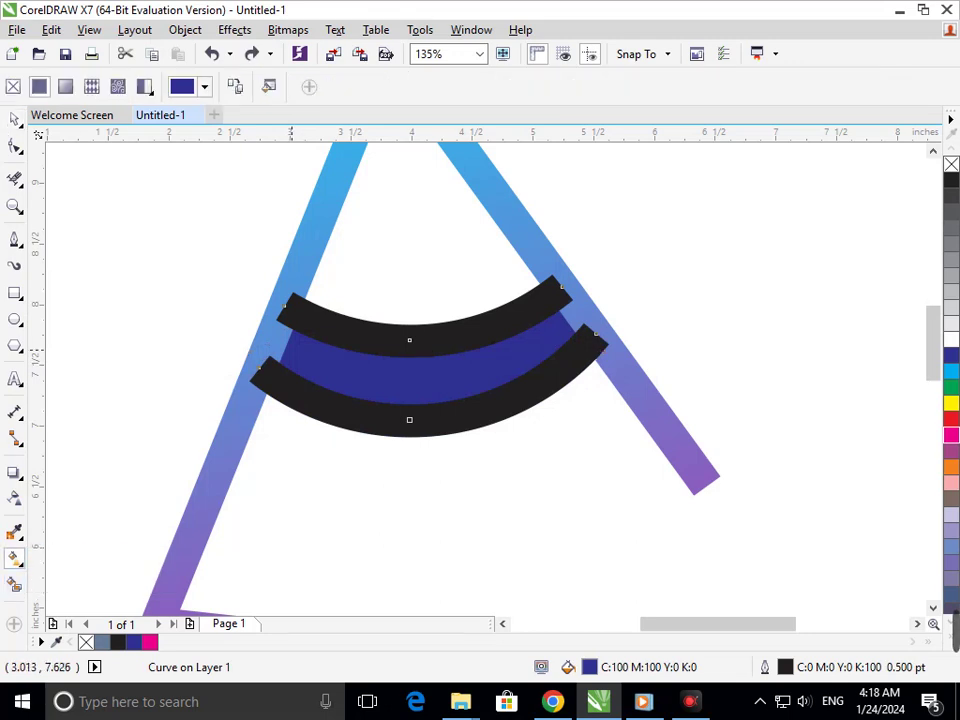
- Lay a left-to-right fountain fill across the arc band with a green end colour
{"action": "mouse_move", "coordinate": [285, 345]}
{"action": "left_mouse_down"}
{"action": "mouse_move", "coordinate": [516, 366]}
{"action": "mouse_move", "coordinate": [565, 333]}
{"action": "left_mouse_up"}
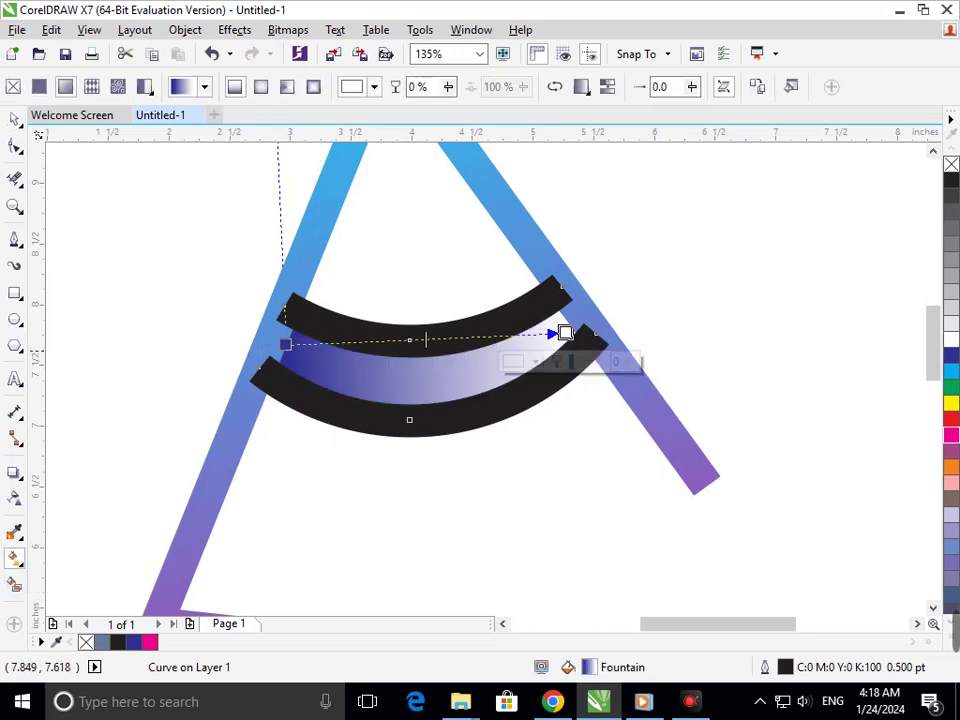
{"action": "left_click", "coordinate": [951, 371]}
{"action": "left_click", "coordinate": [951, 387]}
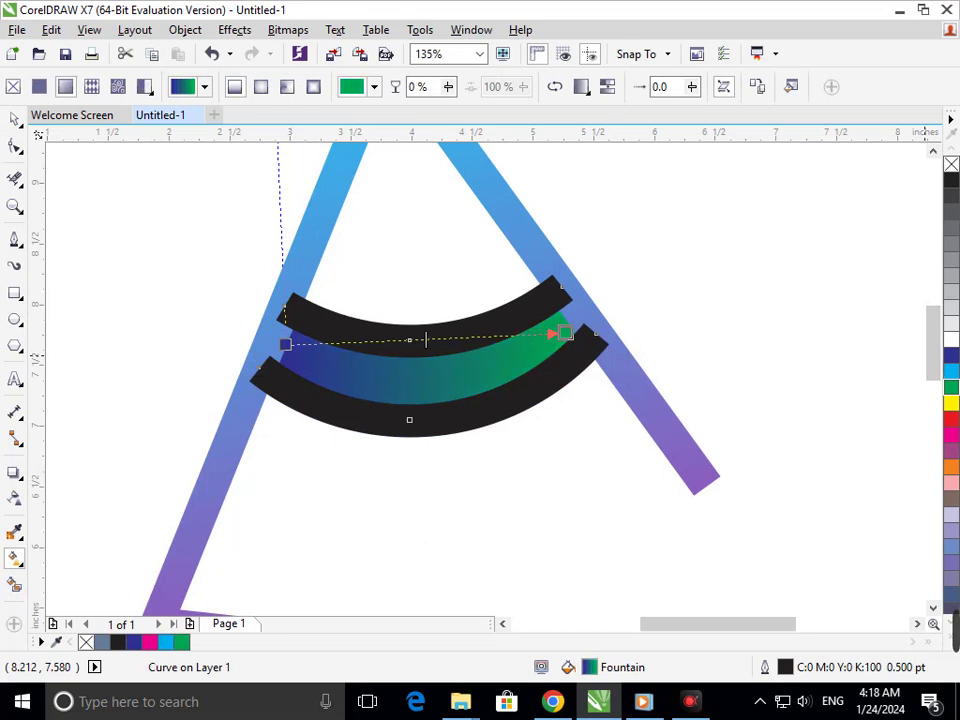
- Add a dark orange middle stop, nudged slightly left, then view the whole page
{"action": "double_click", "coordinate": [425, 340]}
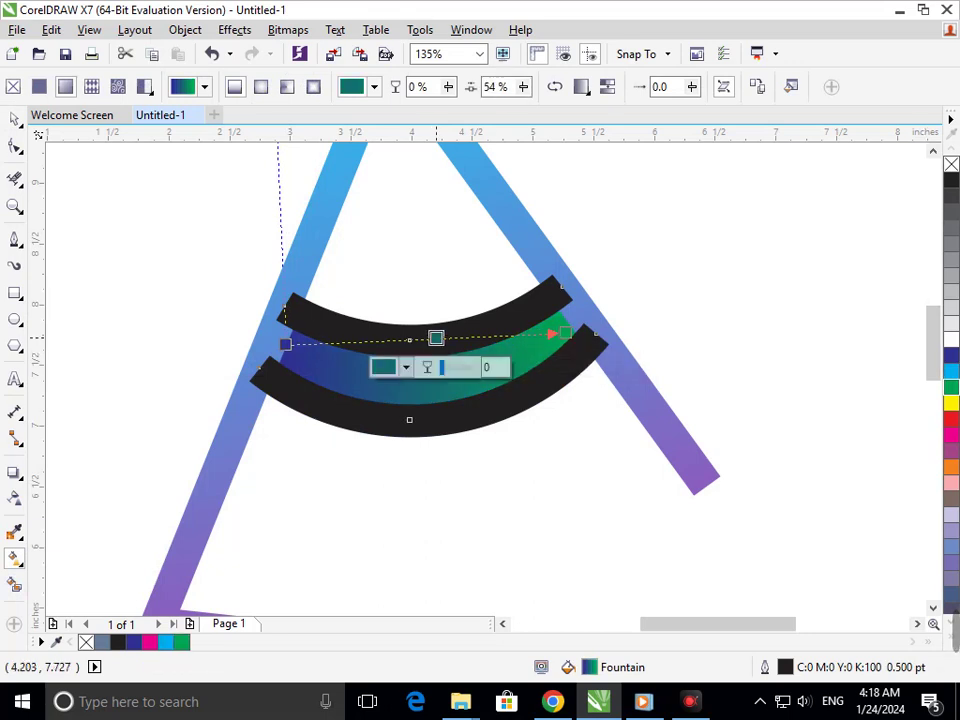
{"action": "left_click", "coordinate": [388, 367]}
{"action": "left_click", "coordinate": [474, 453]}
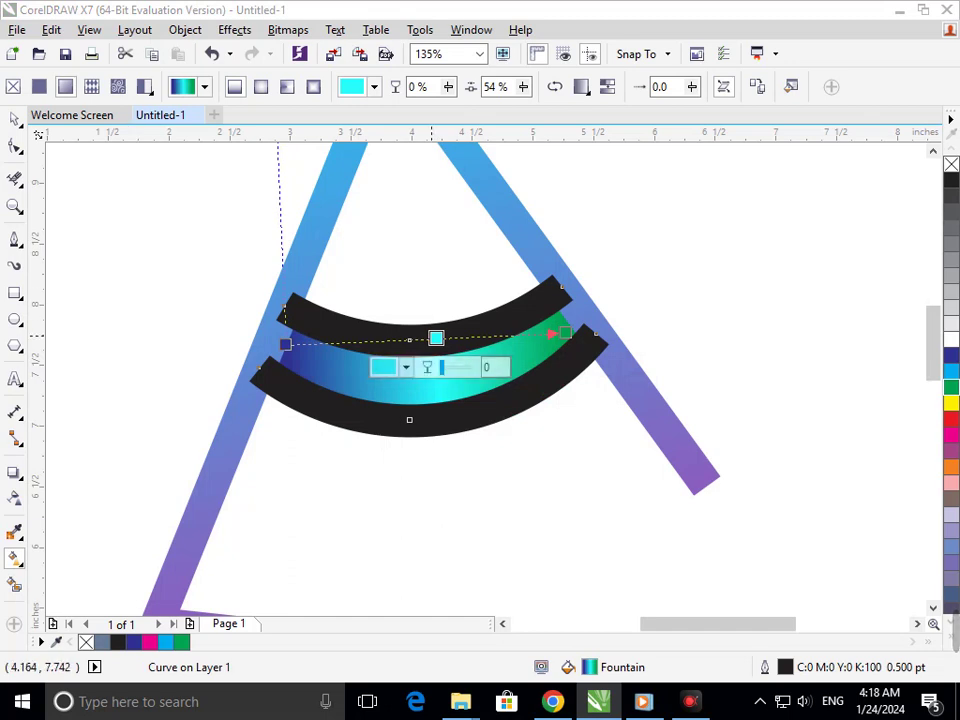
{"action": "left_click_drag", "start_coordinate": [436, 338], "coordinate": [410, 339]}
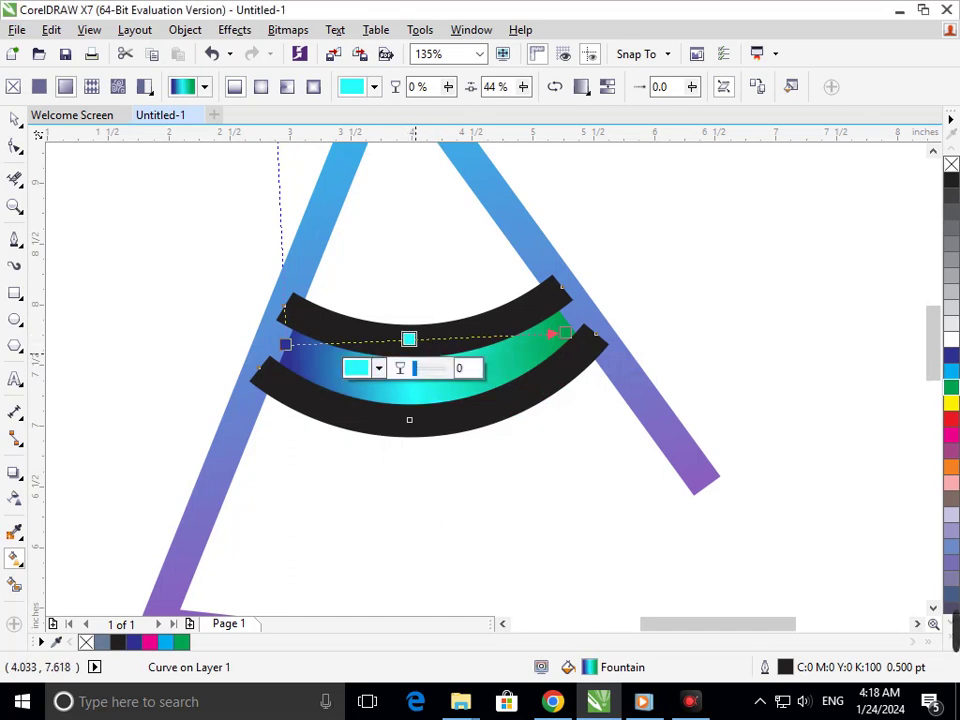
{"action": "left_click", "coordinate": [378, 368]}
{"action": "left_click_drag", "start_coordinate": [475, 505], "coordinate": [475, 552]}
{"action": "left_click", "coordinate": [456, 482]}
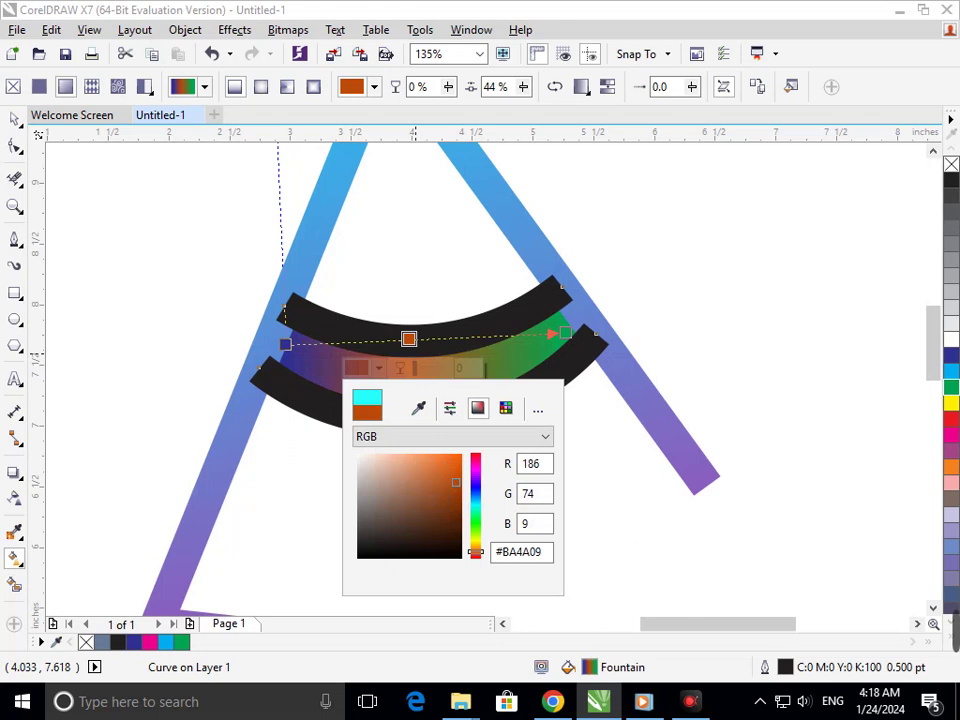
{"action": "key", "text": "Escape"}
{"action": "key", "text": "Escape"}
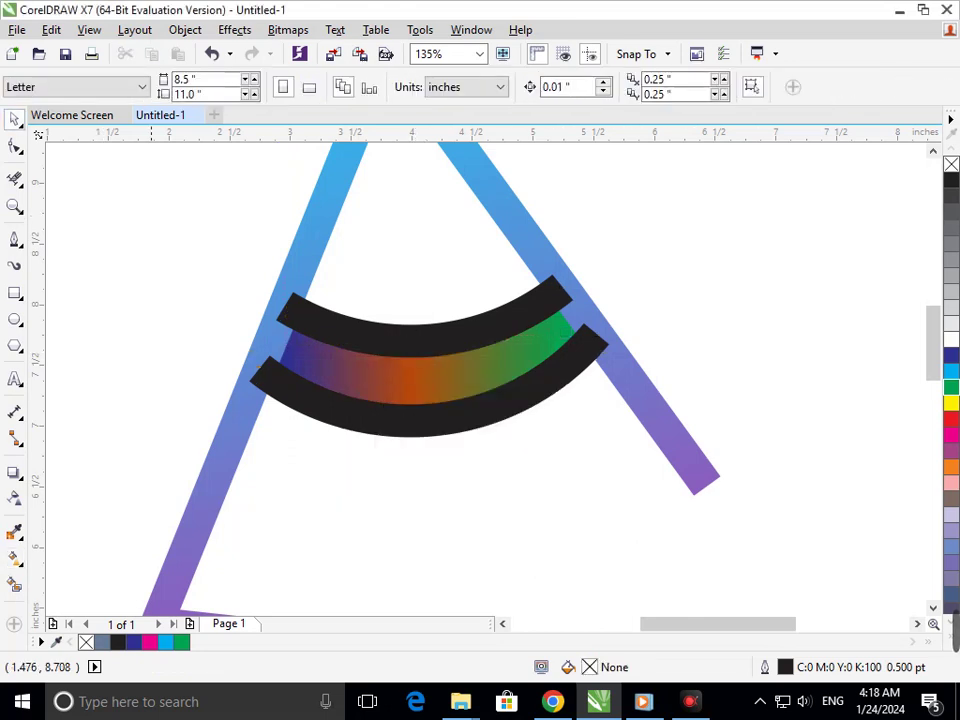
{"action": "key", "text": "shift+F4"}
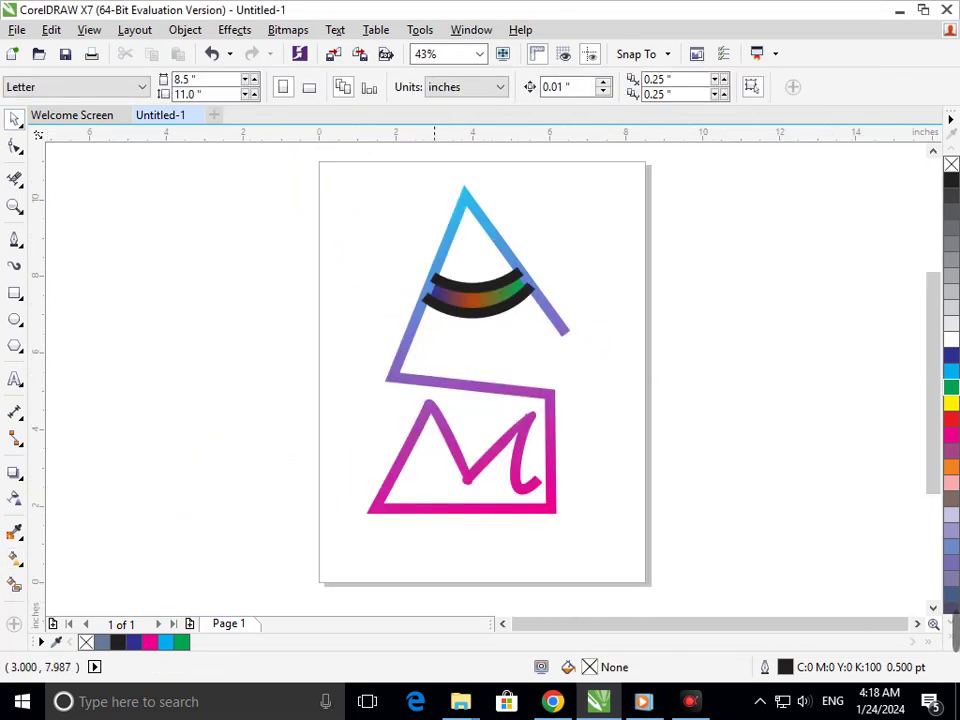
{"action": "scroll", "coordinate": [503, 222], "scroll_direction": "up", "scroll_amount": 2}
{"action": "key", "text": "shift+F4"}
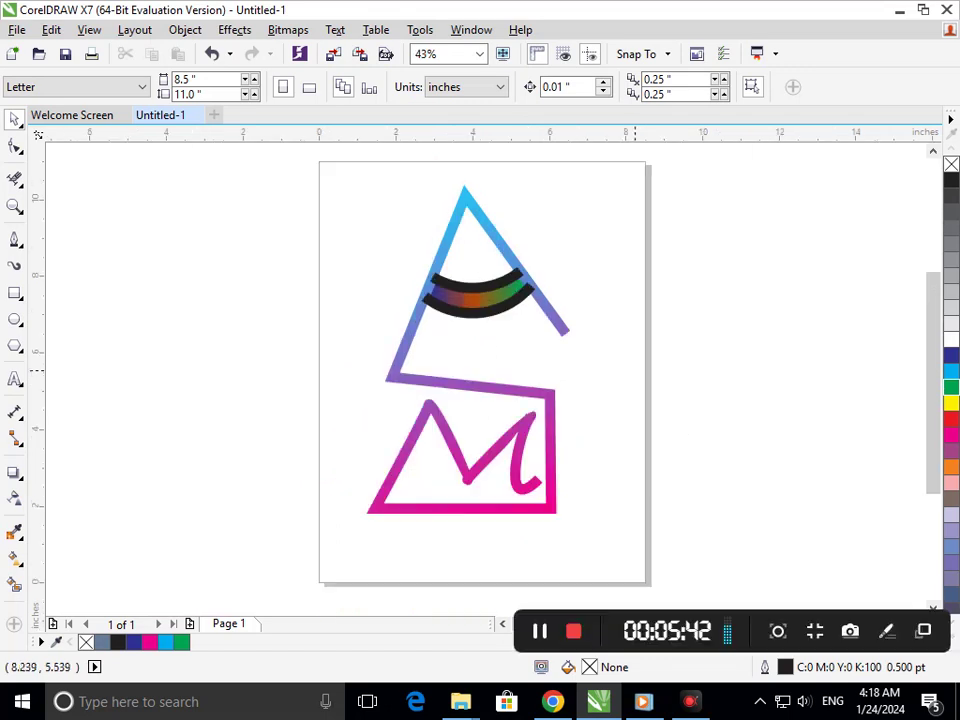
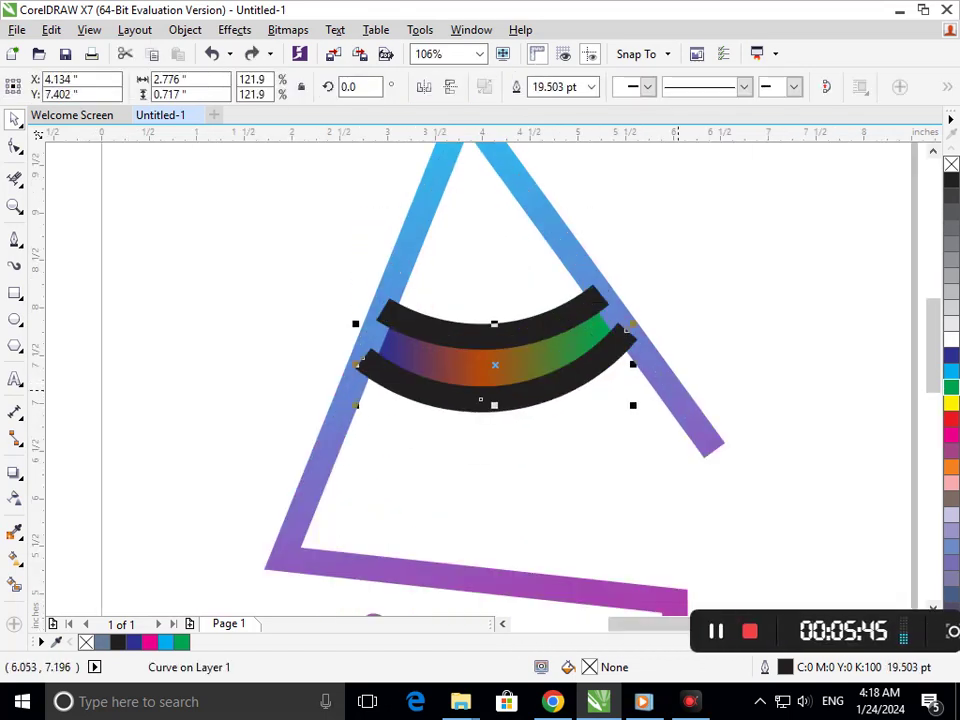
- Set the gradient eye band's outline colour to cyan from the palette
{"action": "left_click", "coordinate": [678, 392], "text": "shift"}
{"action": "key", "text": "ctrl+z"}
{"action": "key", "text": "ctrl+z"}
{"action": "key", "text": "ctrl+shift+z"}
{"action": "key", "text": "ctrl+shift+z"}
{"action": "key", "text": "Escape"}
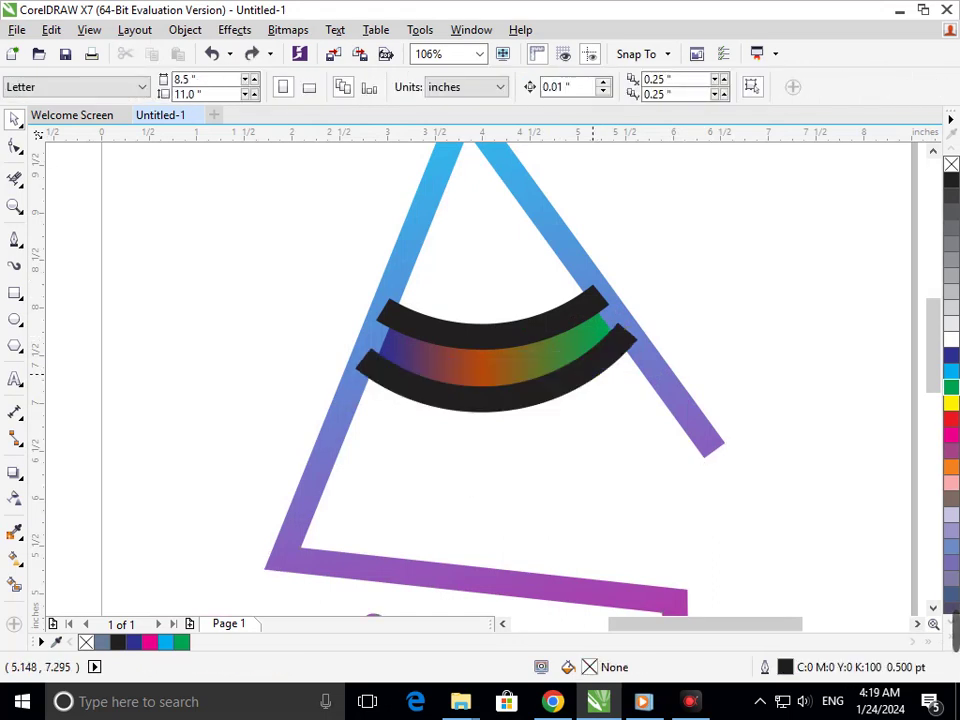
{"action": "left_click", "coordinate": [592, 374]}
{"action": "right_click", "coordinate": [951, 371]}
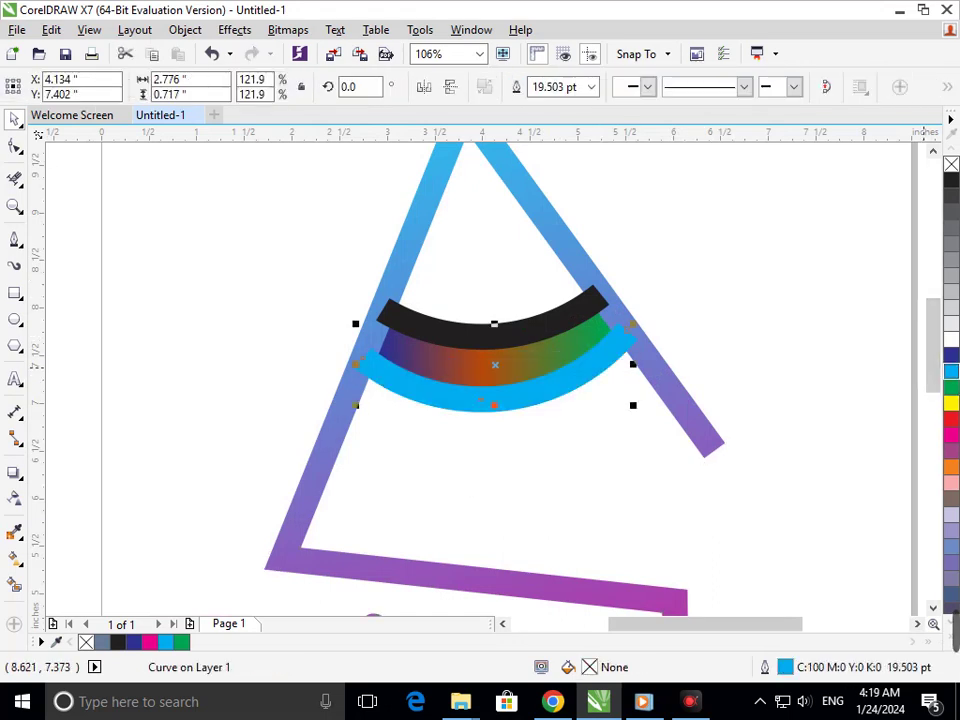
- Reselect the eye band together with the black arc above it
{"action": "left_click", "coordinate": [746, 347]}
{"action": "left_click", "coordinate": [527, 388]}
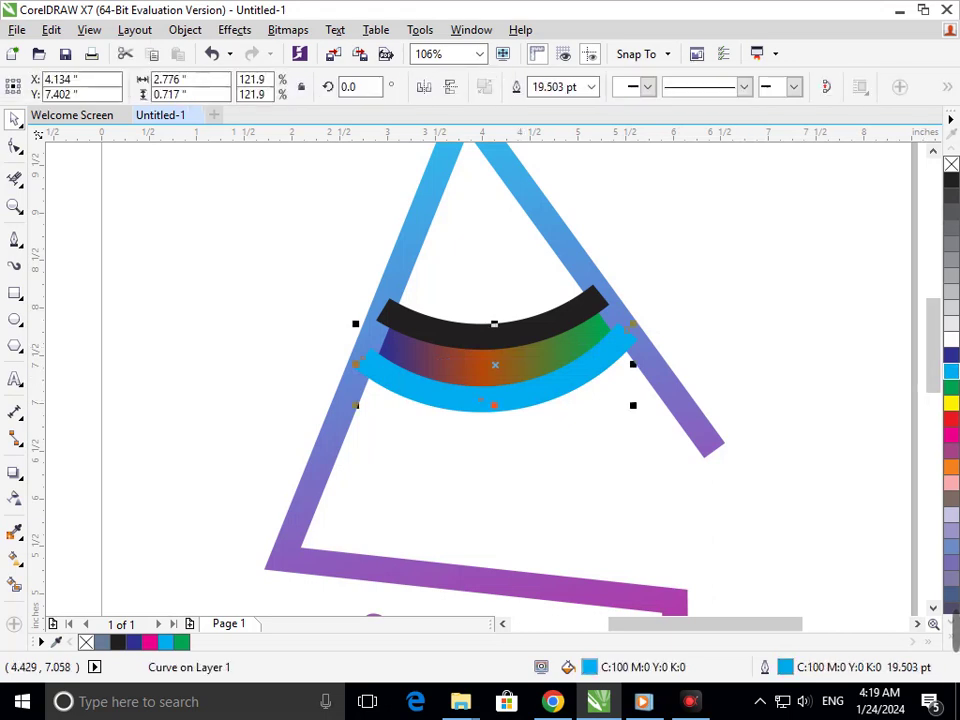
{"action": "left_click", "coordinate": [372, 355]}
{"action": "left_click", "coordinate": [382, 363]}
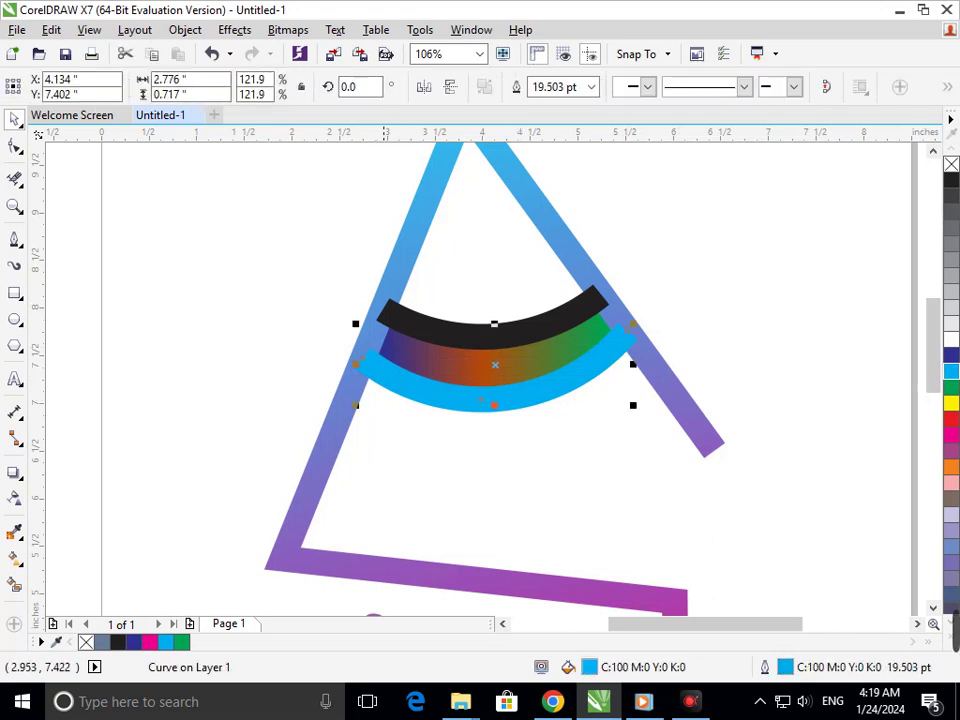
{"action": "left_click", "coordinate": [400, 316], "text": "shift"}
{"action": "left_click", "coordinate": [185, 29]}
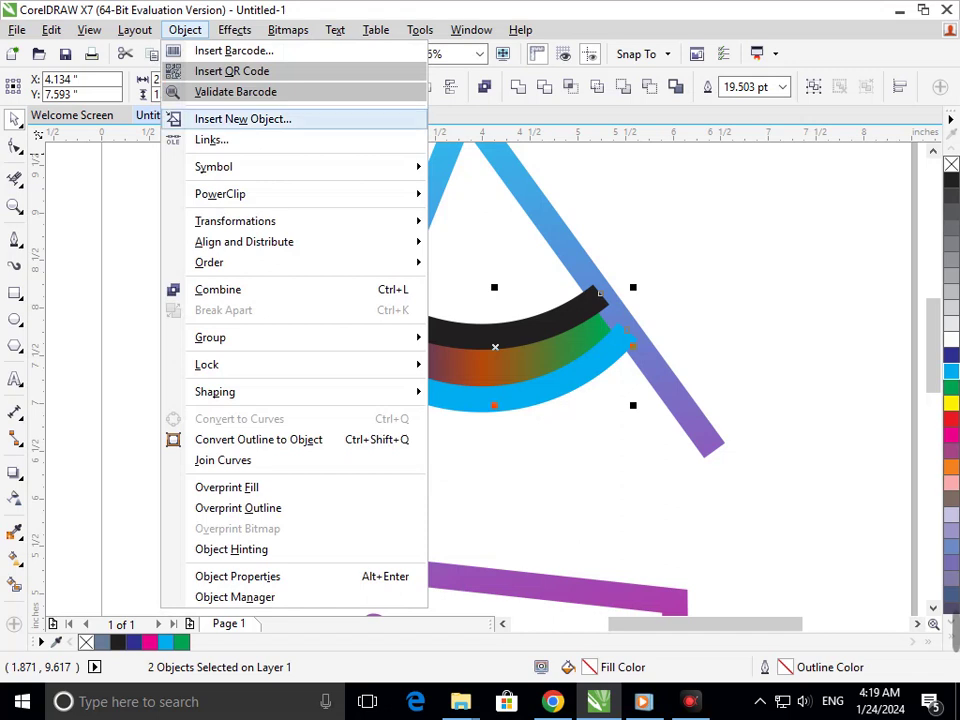
- Convert the cyan outline to its own object and move the arc up under the gradient band
{"action": "left_click", "coordinate": [258, 439]}
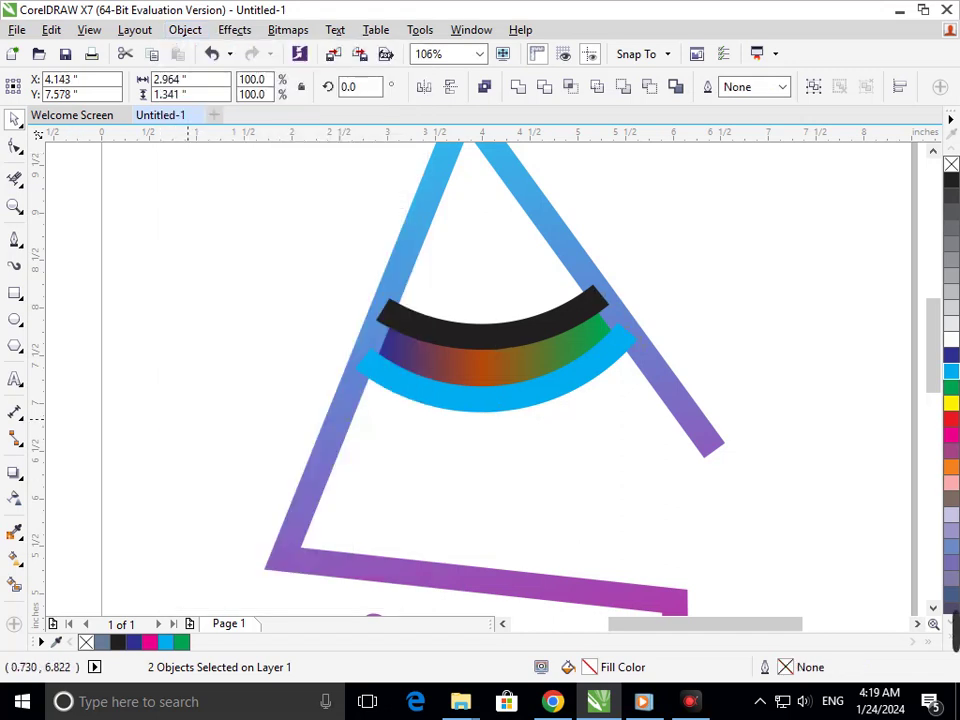
{"action": "left_click", "coordinate": [172, 419]}
{"action": "left_click", "coordinate": [363, 427]}
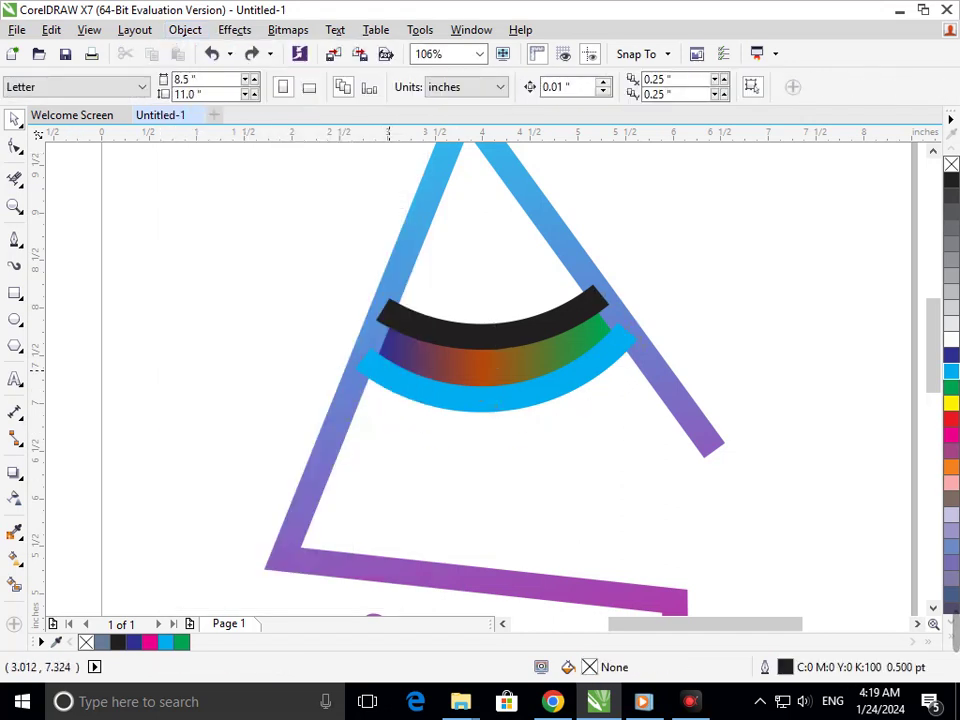
{"action": "left_click_drag", "start_coordinate": [617, 375], "coordinate": [621, 398]}
{"action": "left_click", "coordinate": [621, 398]}
{"action": "left_click", "coordinate": [610, 368]}
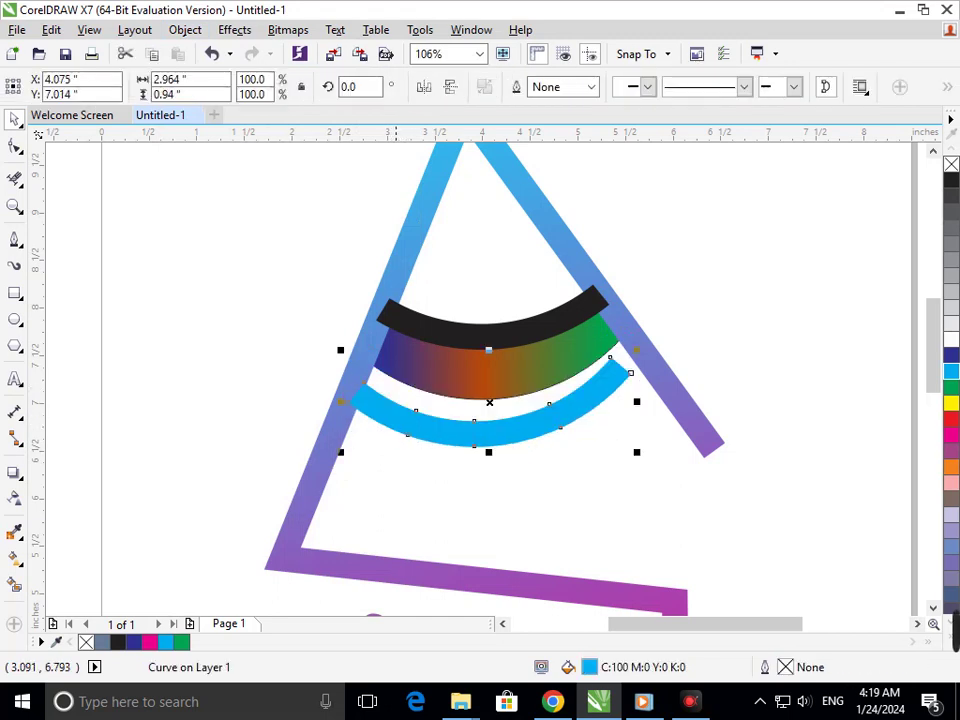
{"action": "left_click_drag", "start_coordinate": [394, 424], "coordinate": [400, 389]}
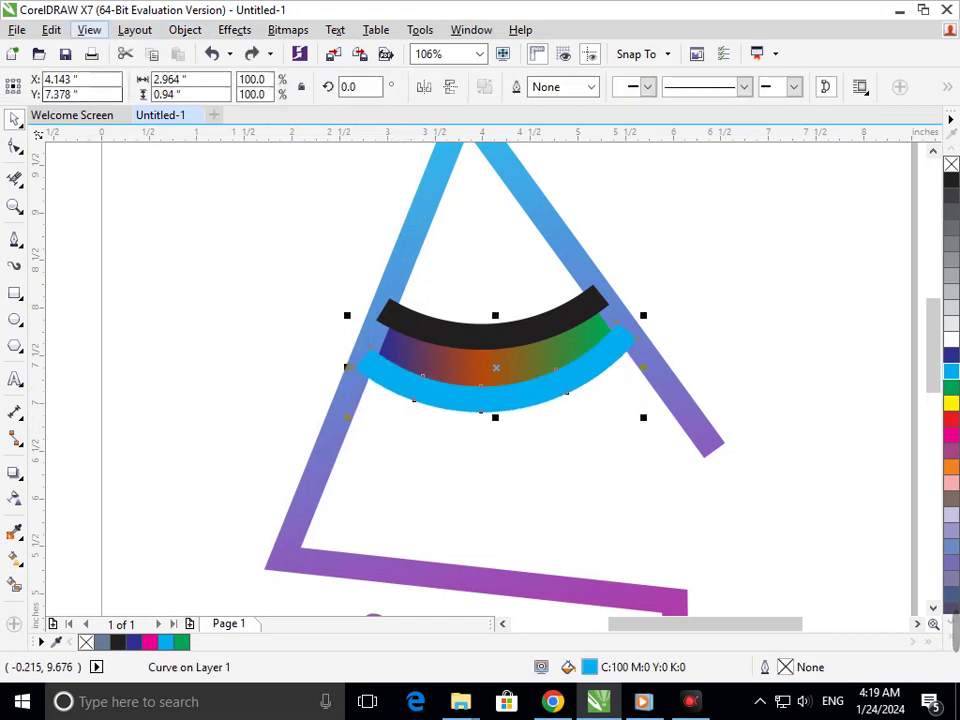
- Copy only the fill from the gradient eye onto the cyan arc with Copy Properties From
{"action": "left_click", "coordinate": [51, 29]}
{"action": "left_click", "coordinate": [130, 289]}
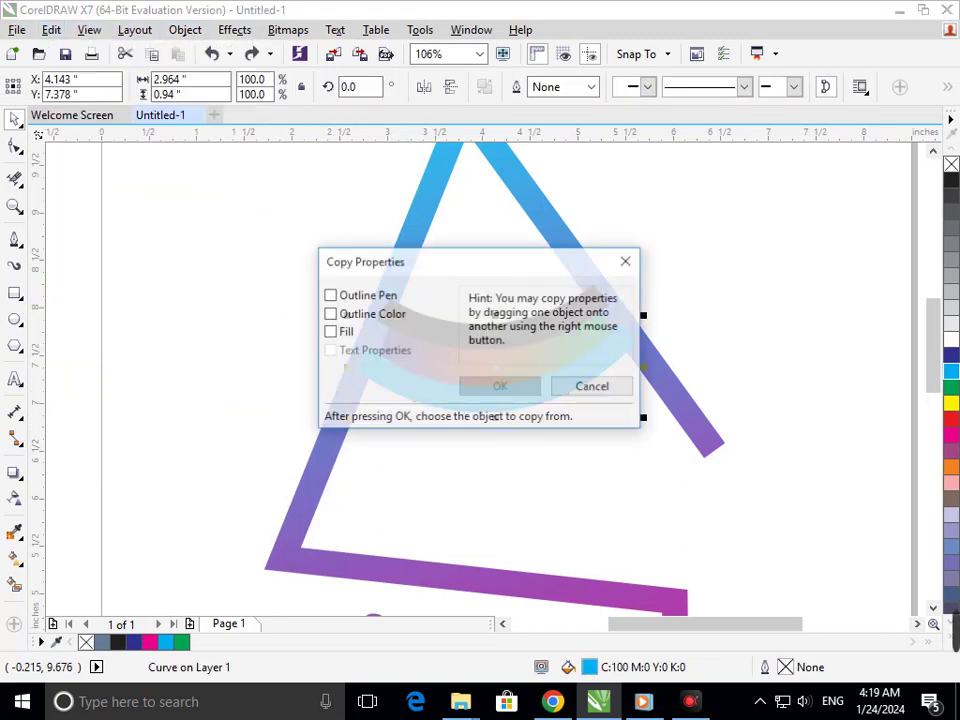
{"action": "left_click", "coordinate": [330, 331]}
{"action": "left_click", "coordinate": [500, 386]}
{"action": "left_click", "coordinate": [256, 304]}
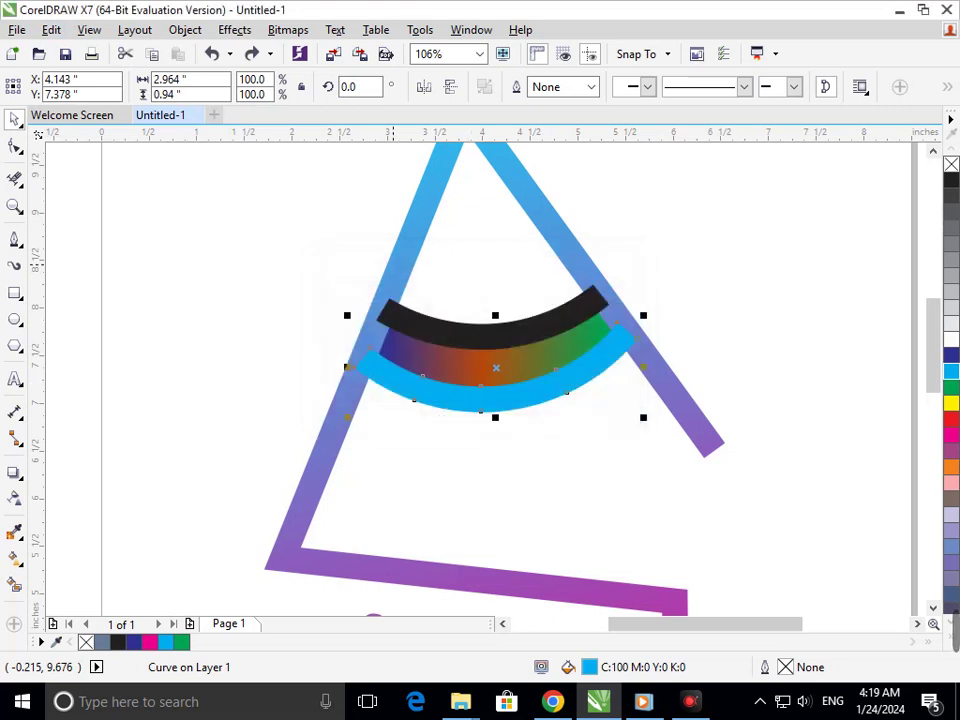
{"action": "left_click", "coordinate": [255, 306]}
- Try repositioning the black arc, revert the move, and select the Interactive Fill tool
{"action": "left_click", "coordinate": [482, 334]}
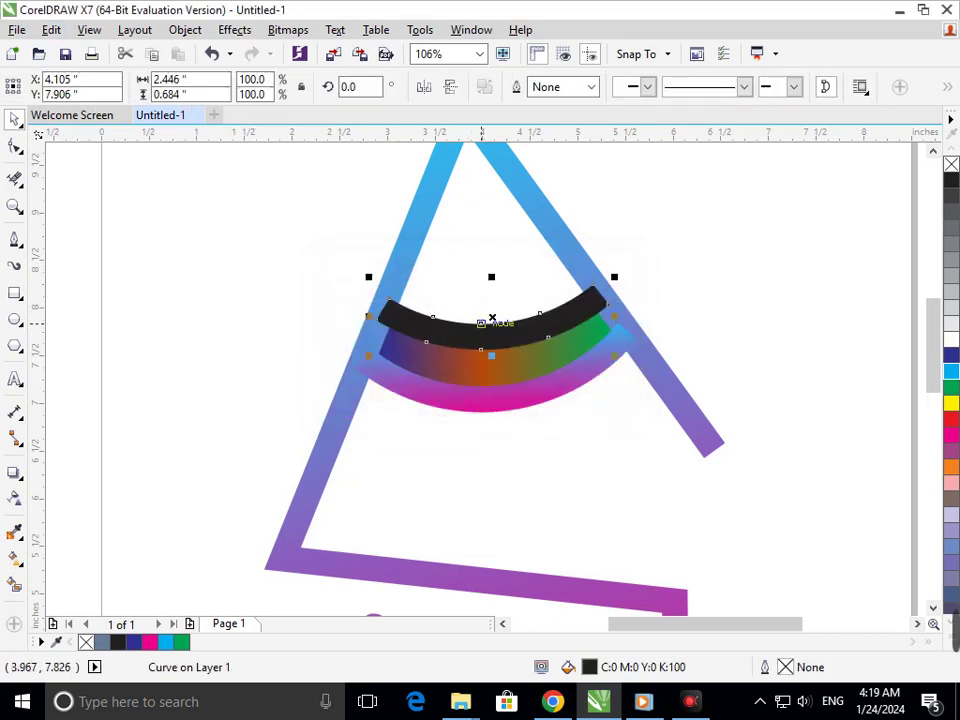
{"action": "left_click_drag", "start_coordinate": [452, 316], "coordinate": [376, 301]}
{"action": "key", "text": "ctrl+z"}
{"action": "left_click", "coordinate": [185, 29]}
{"action": "key", "text": "Escape"}
{"action": "key", "text": "Escape"}
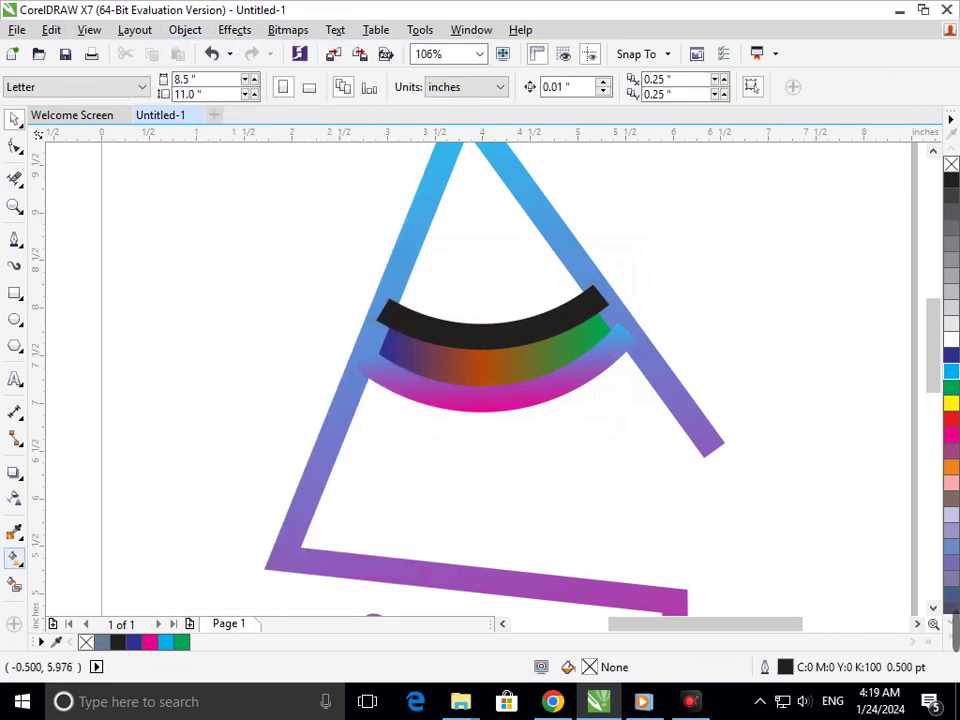
{"action": "left_click", "coordinate": [21, 563]}
{"action": "left_click", "coordinate": [60, 615]}
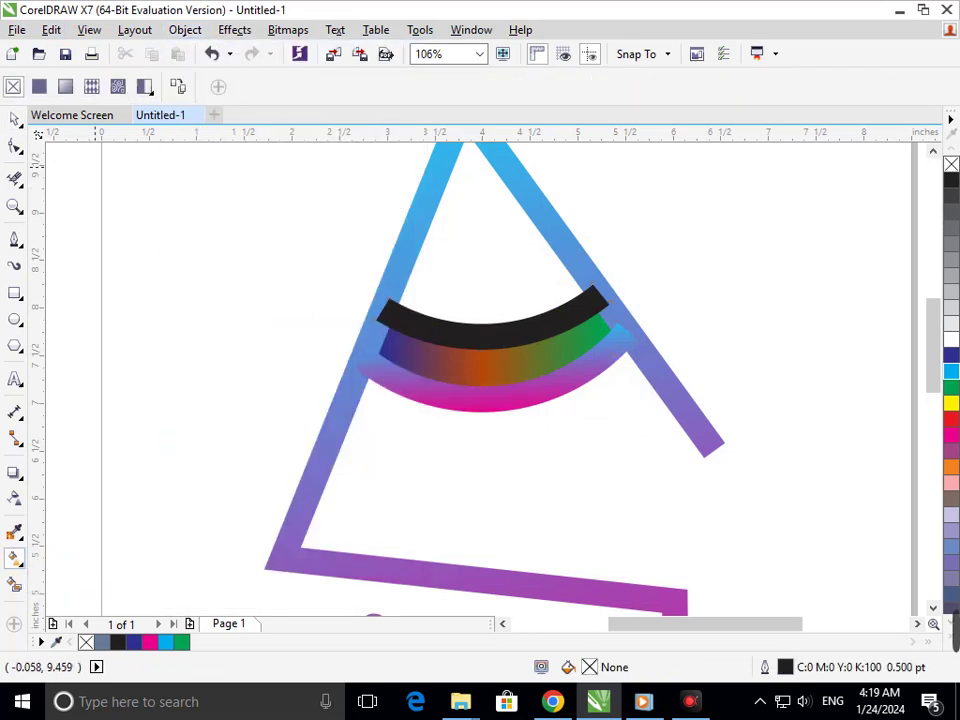
- Weld the black upper arc onto the A so it takes the A's gradient
{"action": "key", "text": "space"}
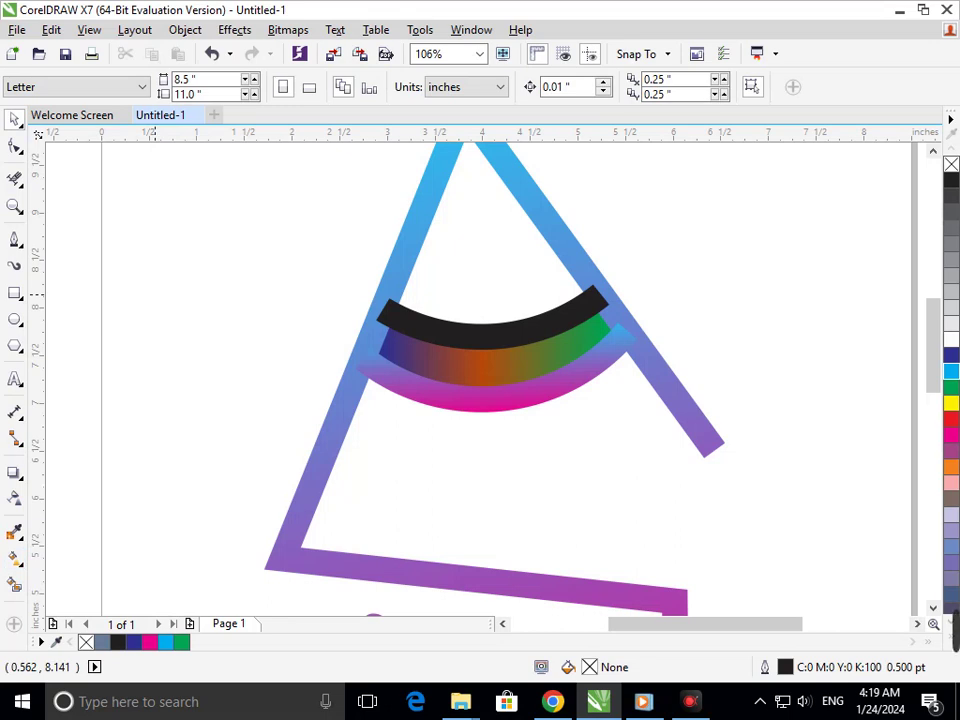
{"action": "left_click_drag", "start_coordinate": [451, 320], "coordinate": [457, 280]}
{"action": "key", "text": "ctrl+z"}
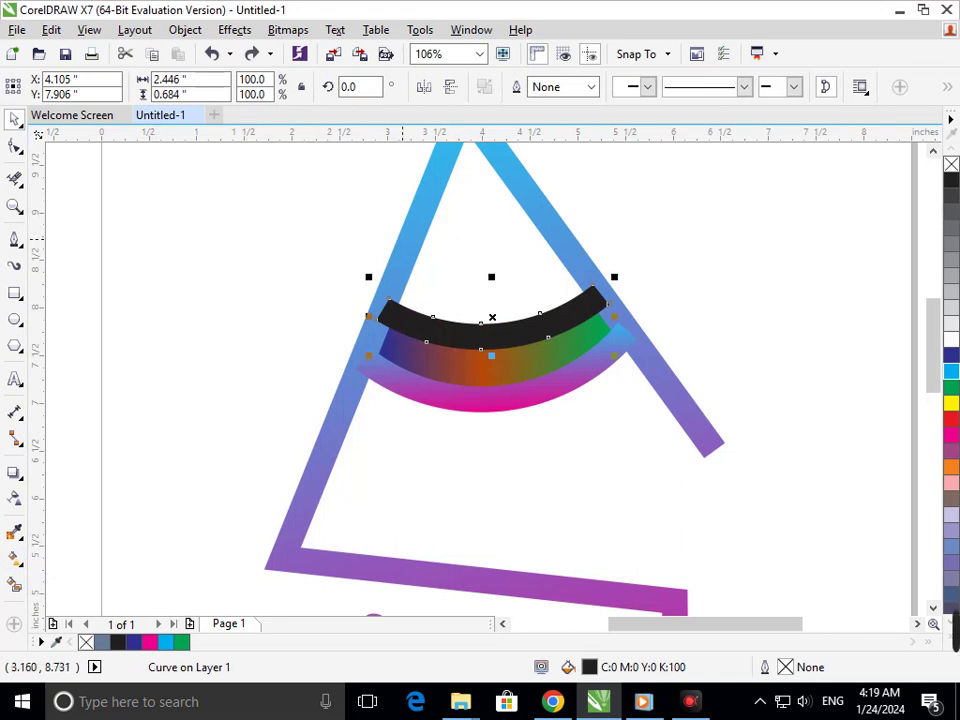
{"action": "left_click", "coordinate": [403, 238], "text": "shift"}
{"action": "left_click", "coordinate": [517, 86]}
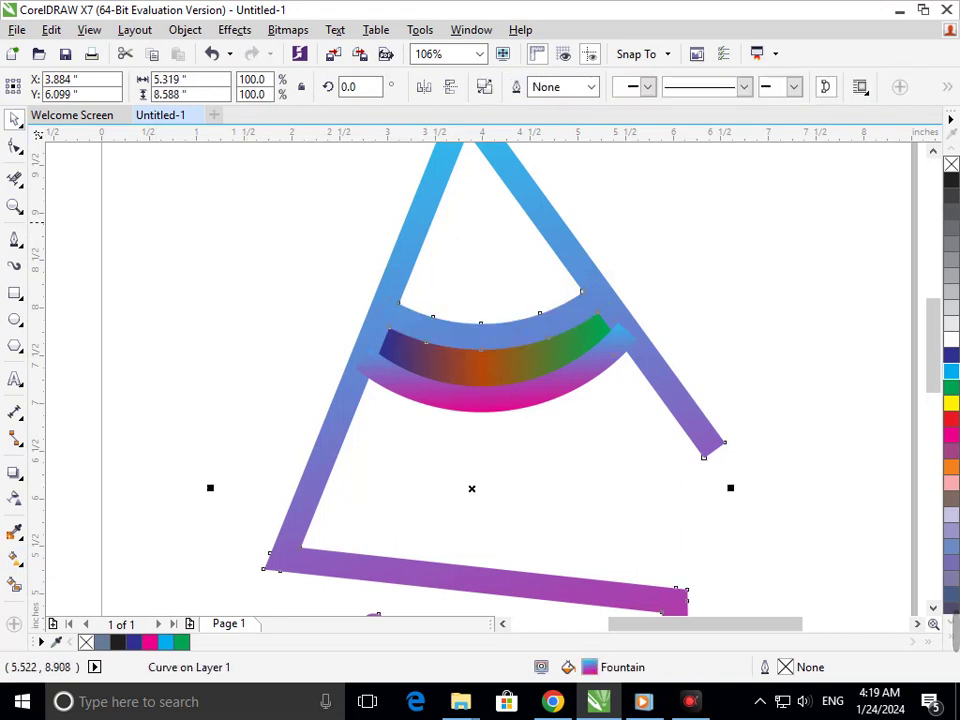
{"action": "left_click", "coordinate": [655, 232]}
{"action": "key", "text": "shift+F4"}
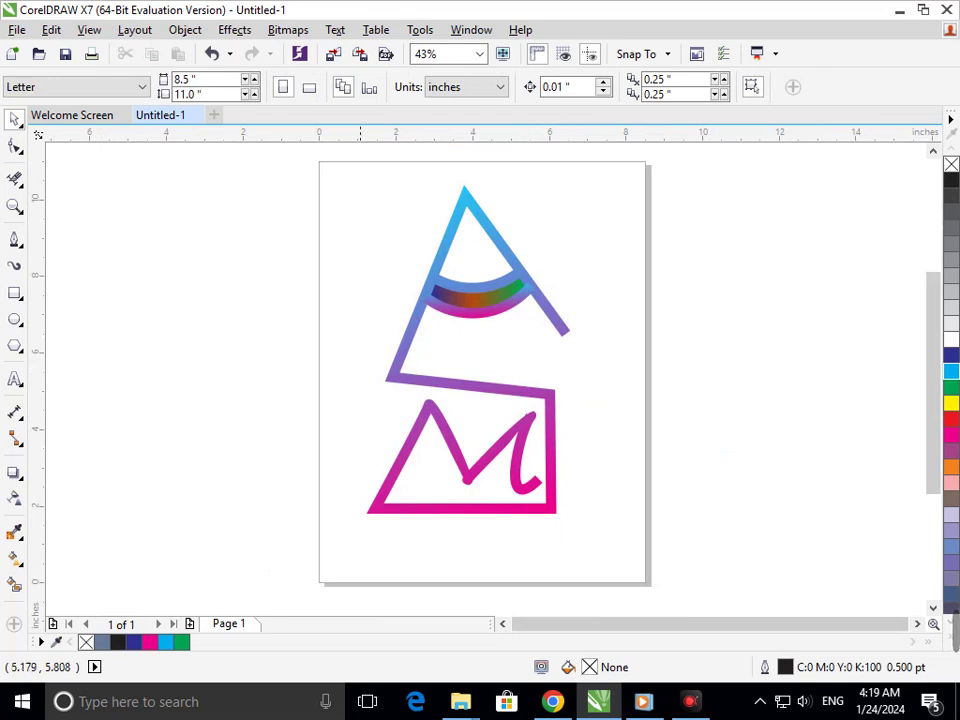
- With the Shape tool, shift the nodes of the M's right part slightly left
{"action": "left_click", "coordinate": [15, 146]}
{"action": "left_click", "coordinate": [476, 473]}
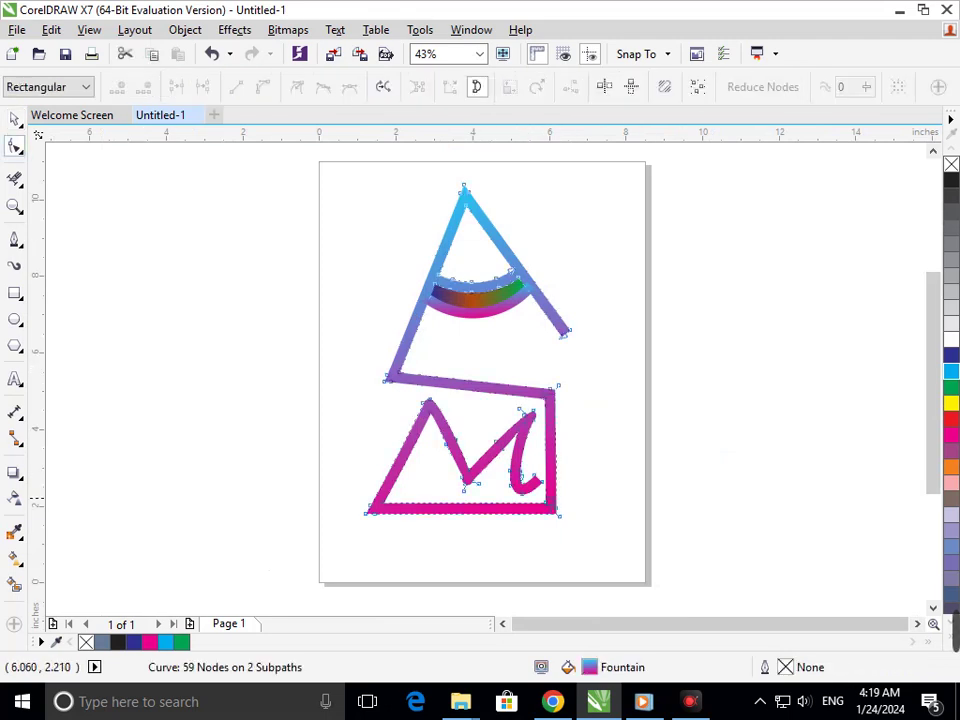
{"action": "mouse_move", "coordinate": [570, 502]}
{"action": "left_mouse_down"}
{"action": "mouse_move", "coordinate": [428, 405]}
{"action": "mouse_move", "coordinate": [412, 414]}
{"action": "left_mouse_up"}
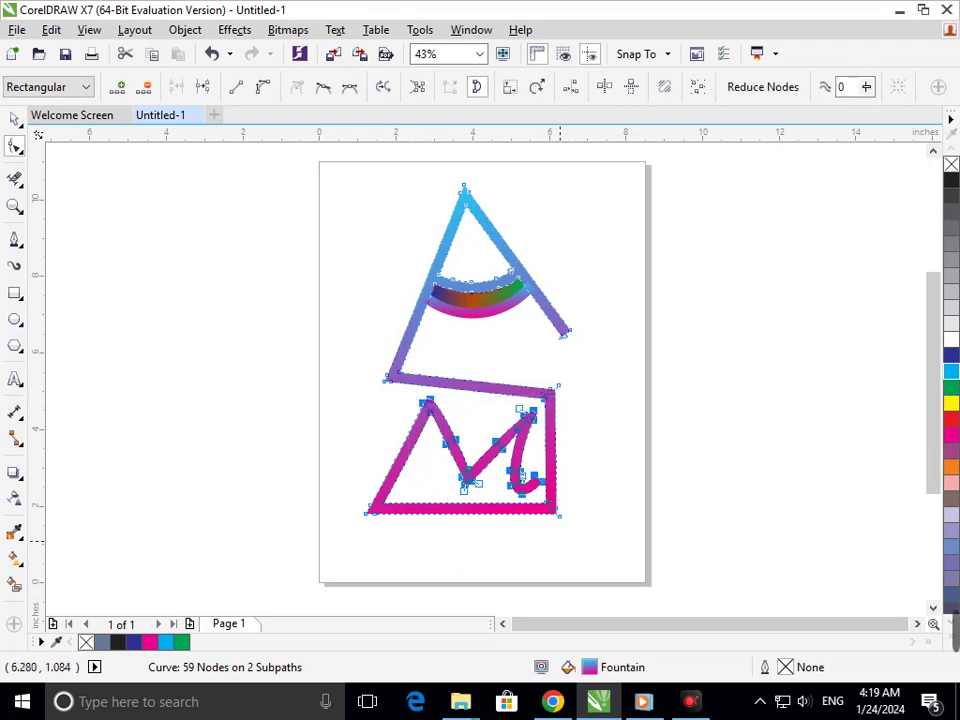
{"action": "left_click_drag", "start_coordinate": [542, 482], "coordinate": [523, 482]}
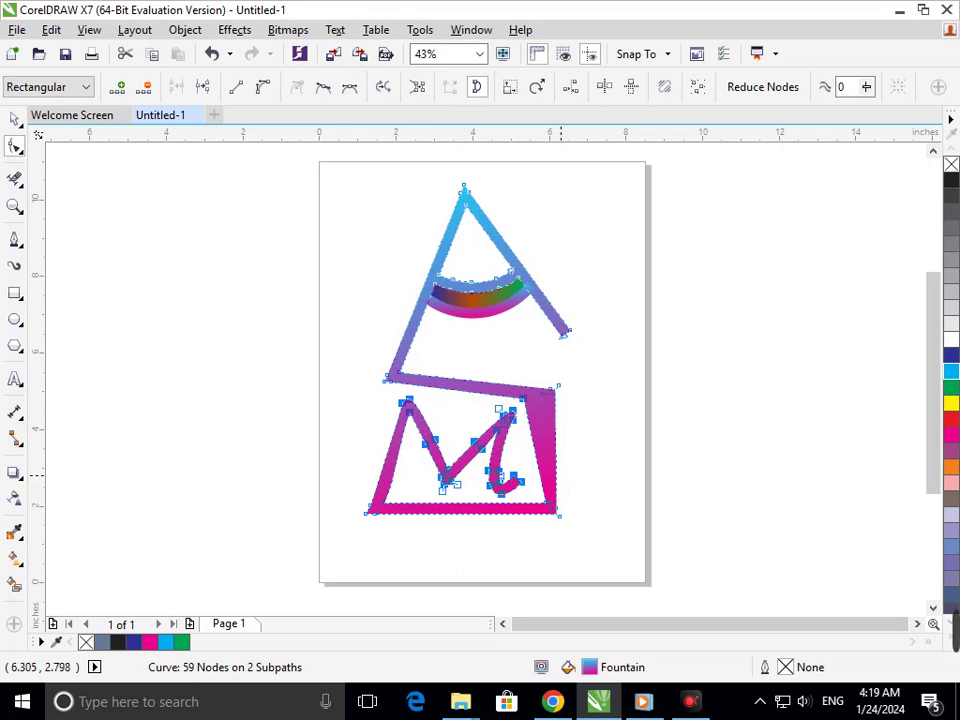
- Drag the box's inner top-right corner node to the right, then view the whole page
{"action": "left_click_drag", "start_coordinate": [567, 446], "coordinate": [493, 376]}
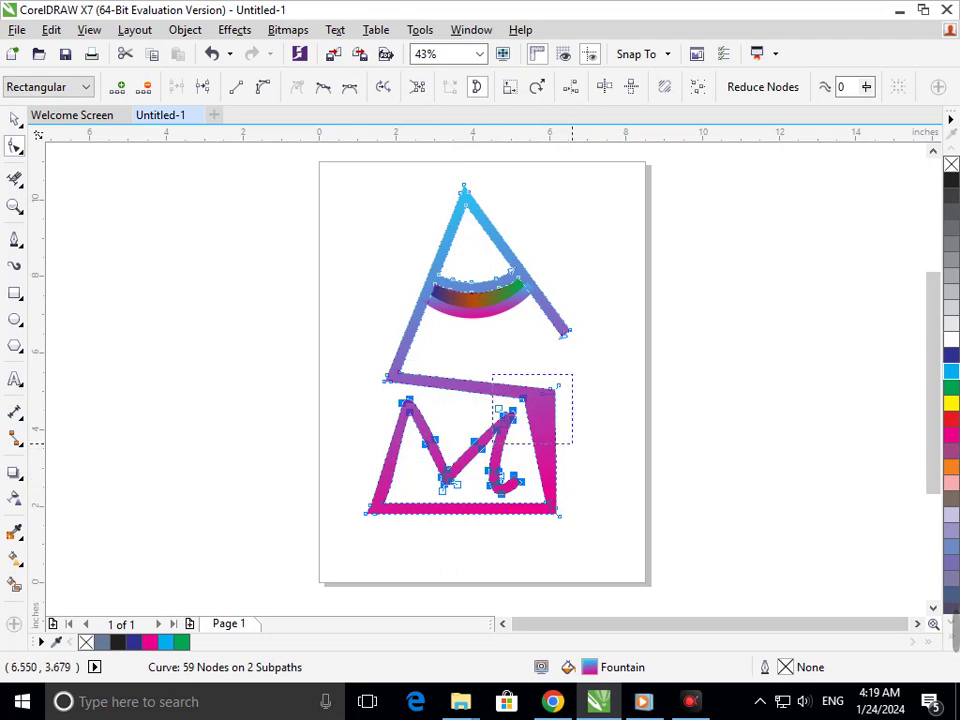
{"action": "left_click_drag", "start_coordinate": [433, 310], "coordinate": [560, 313]}
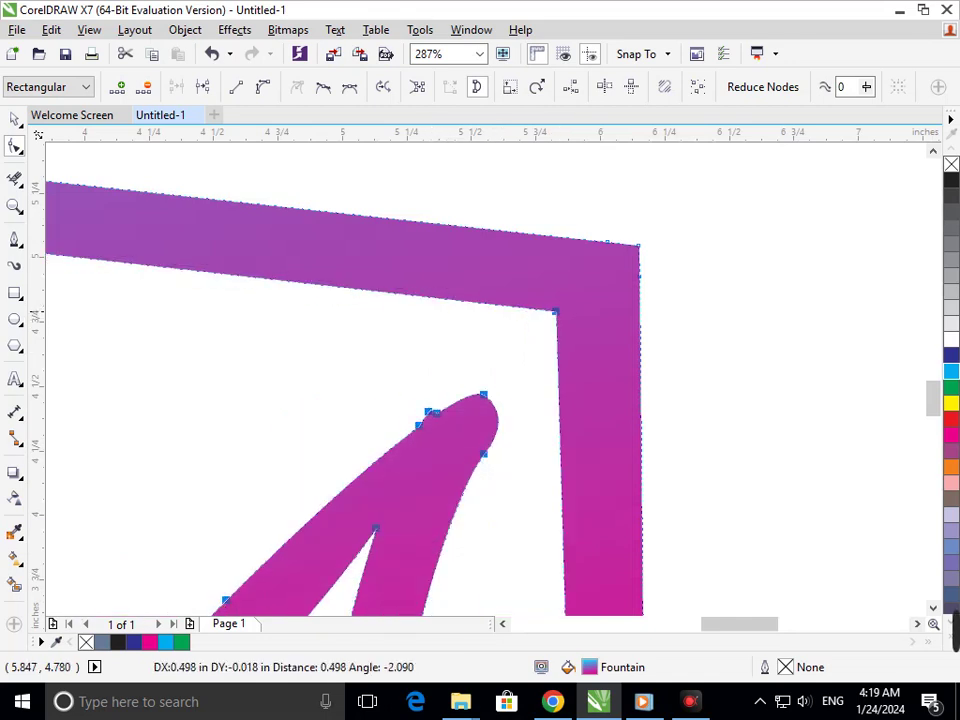
{"action": "key", "text": "ctrl+z"}
{"action": "left_click_drag", "start_coordinate": [430, 310], "coordinate": [563, 323]}
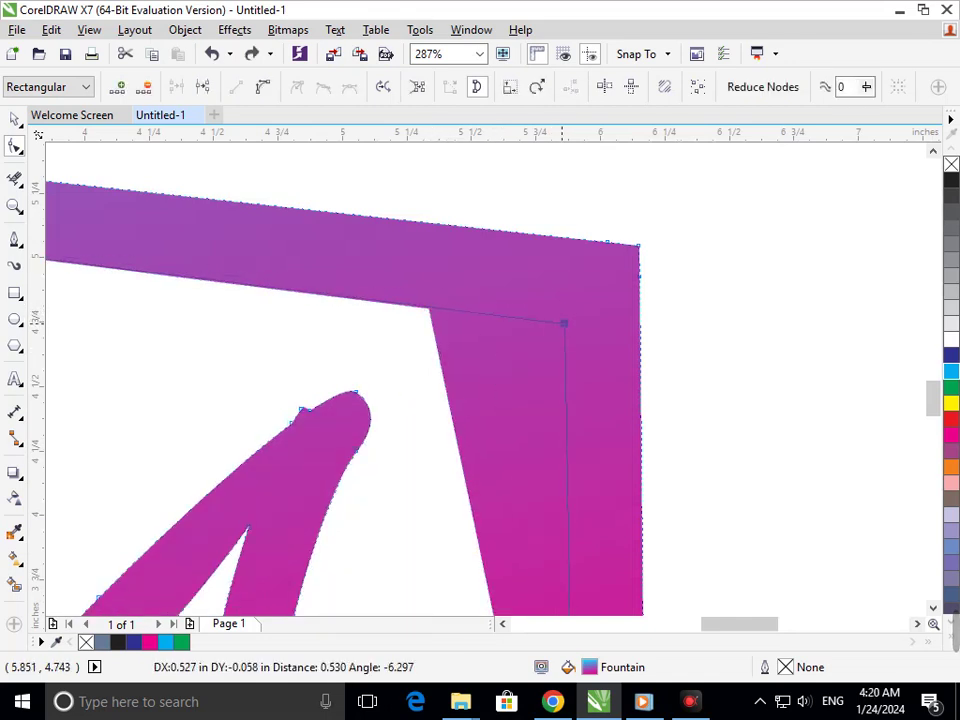
{"action": "key", "text": "shift+F4"}
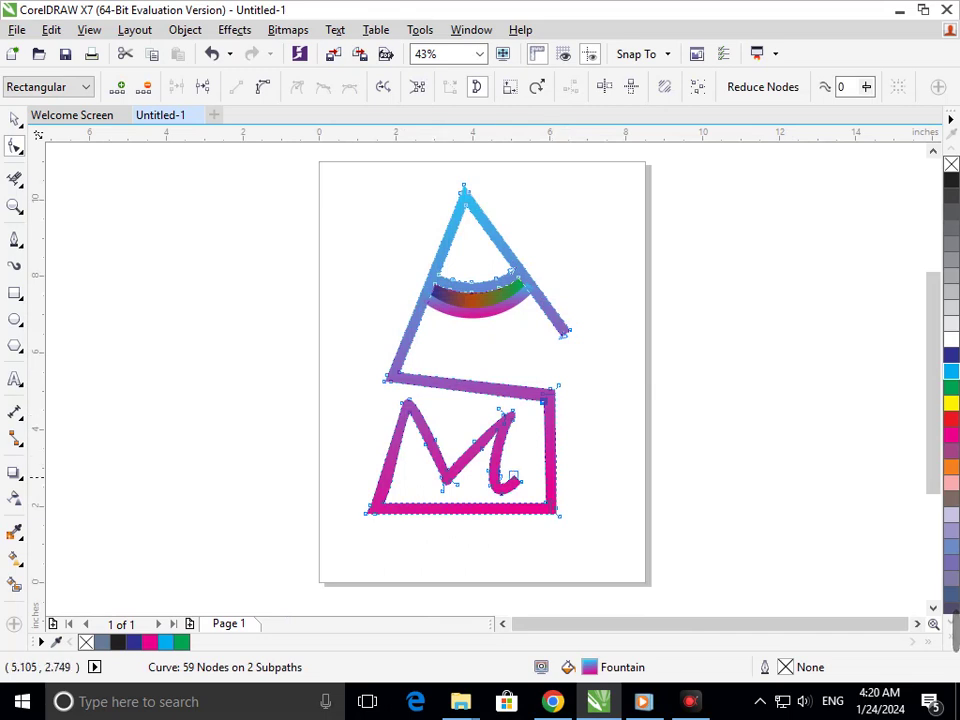
{"action": "scroll", "coordinate": [549, 467], "scroll_direction": "up", "scroll_amount": 5}
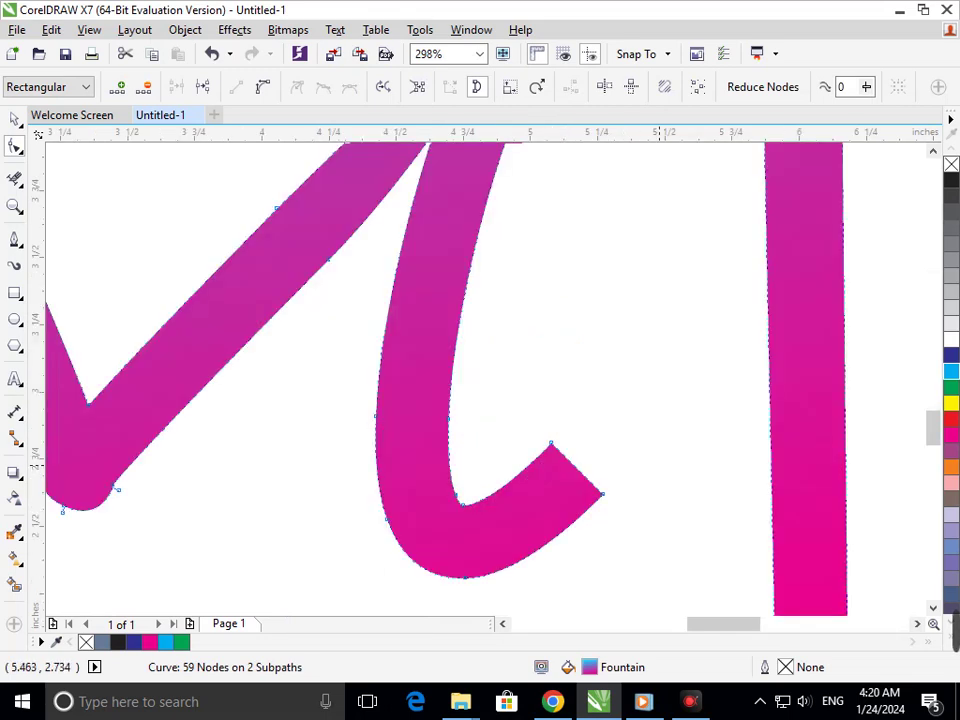
- Pull the M's hook end and inner node upward, delete one node, and tweak its curves
{"action": "left_click_drag", "start_coordinate": [602, 494], "coordinate": [703, 417]}
{"action": "left_click_drag", "start_coordinate": [551, 441], "coordinate": [573, 312]}
{"action": "mouse_move", "coordinate": [531, 353]}
{"action": "left_mouse_down"}
{"action": "mouse_move", "coordinate": [557, 390]}
{"action": "mouse_move", "coordinate": [622, 423]}
{"action": "mouse_move", "coordinate": [645, 414]}
{"action": "mouse_move", "coordinate": [667, 431]}
{"action": "mouse_move", "coordinate": [652, 432]}
{"action": "left_mouse_up"}
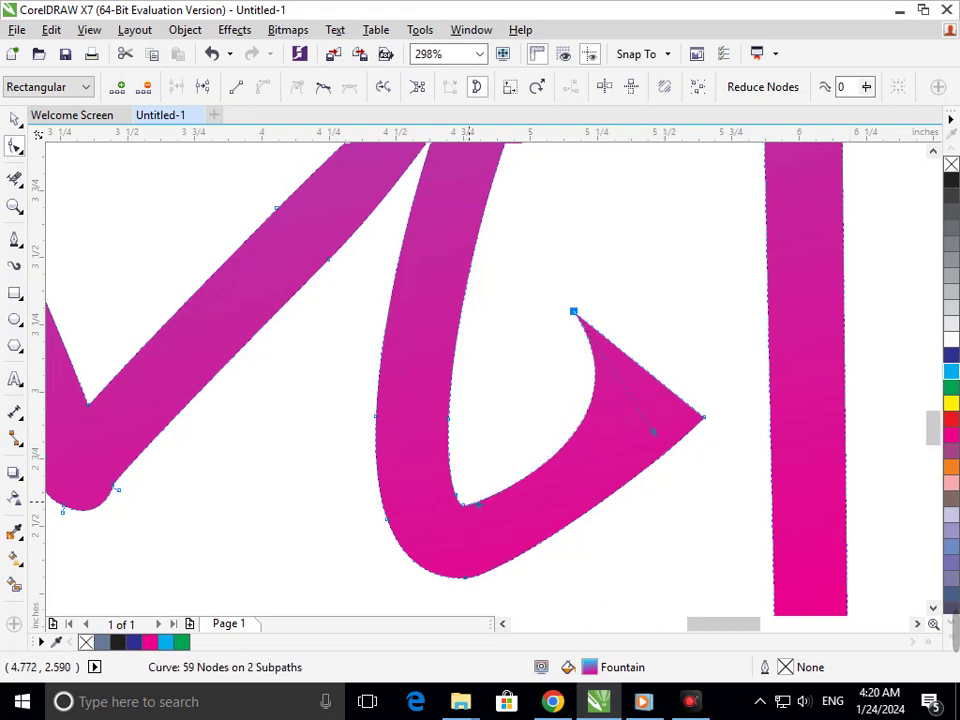
{"action": "double_click", "coordinate": [468, 518]}
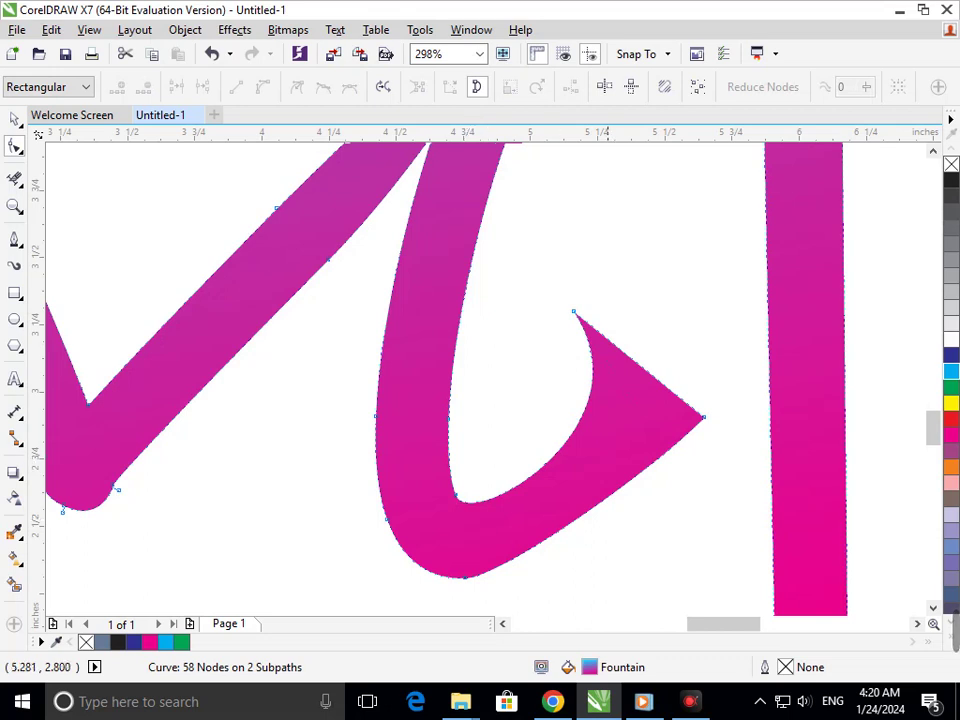
{"action": "left_click", "coordinate": [573, 312]}
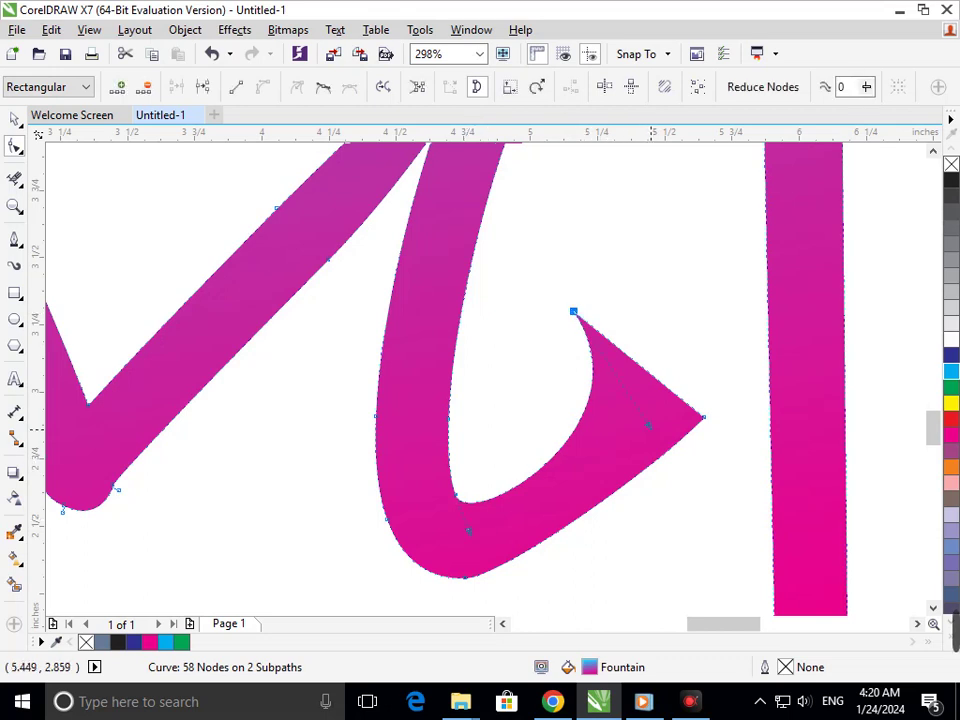
{"action": "left_click_drag", "start_coordinate": [648, 424], "coordinate": [665, 423]}
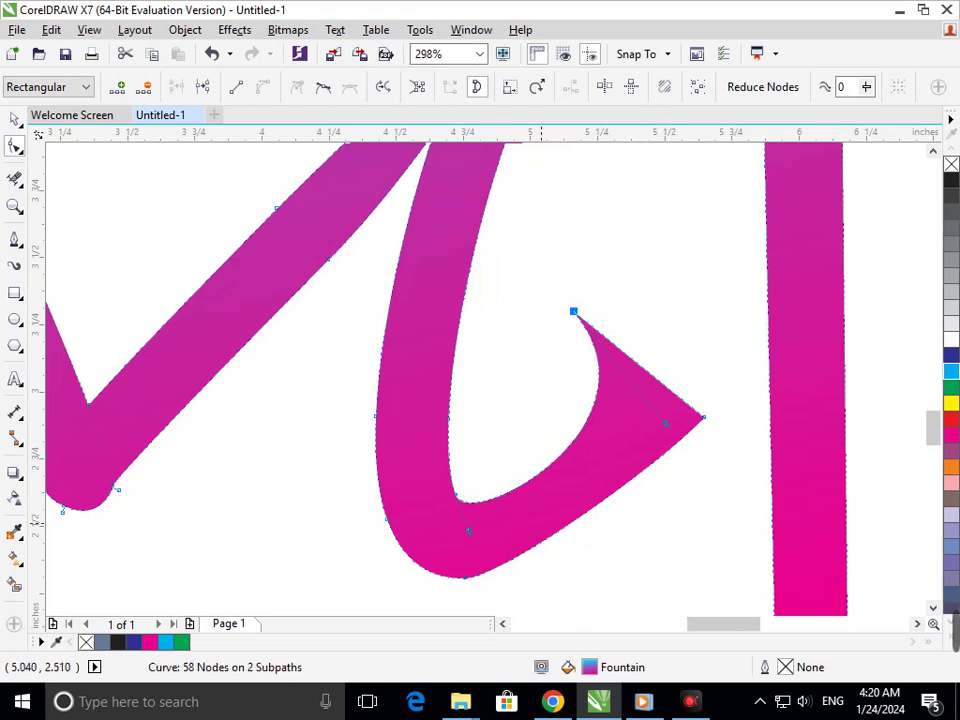
{"action": "left_click_drag", "start_coordinate": [469, 530], "coordinate": [475, 530]}
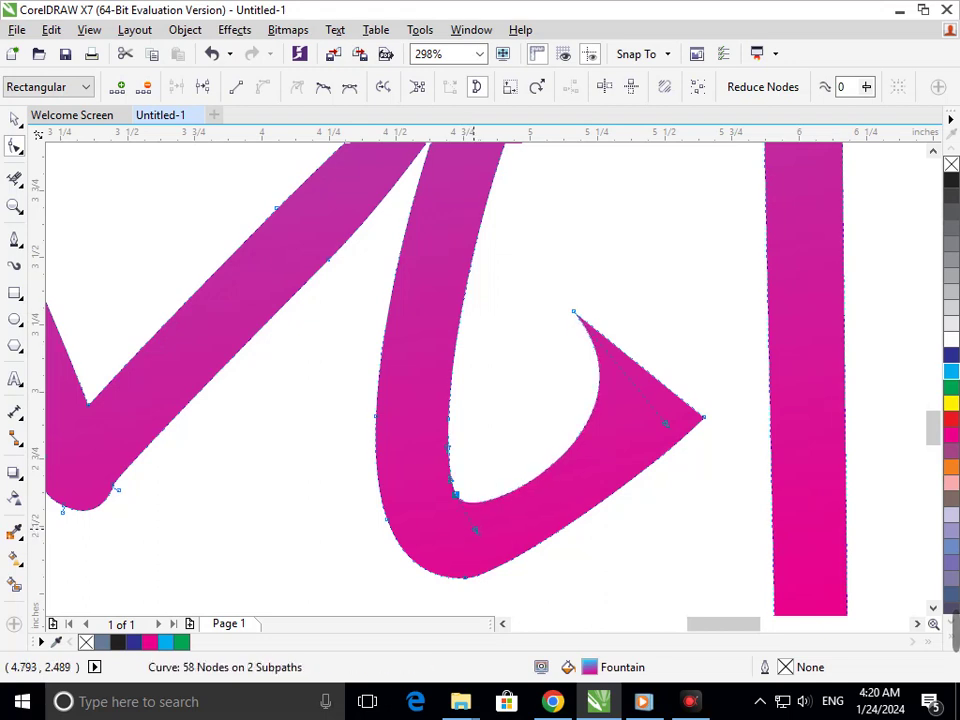
{"action": "key", "text": "shift+F4"}
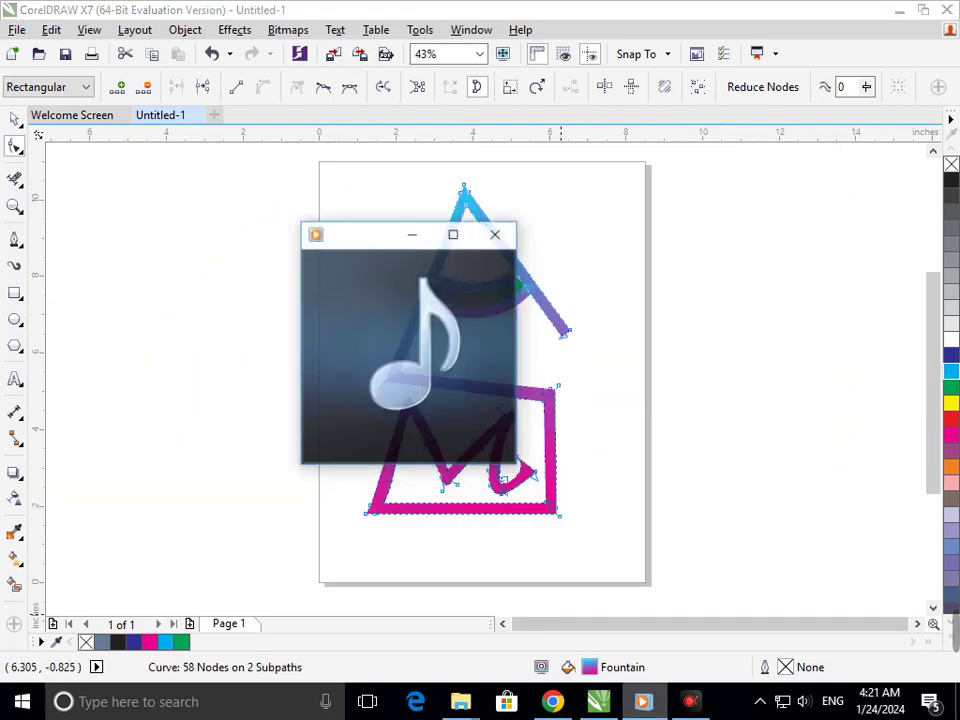
- Pause the background music and minimize the music player
{"action": "left_click", "coordinate": [398, 428]}
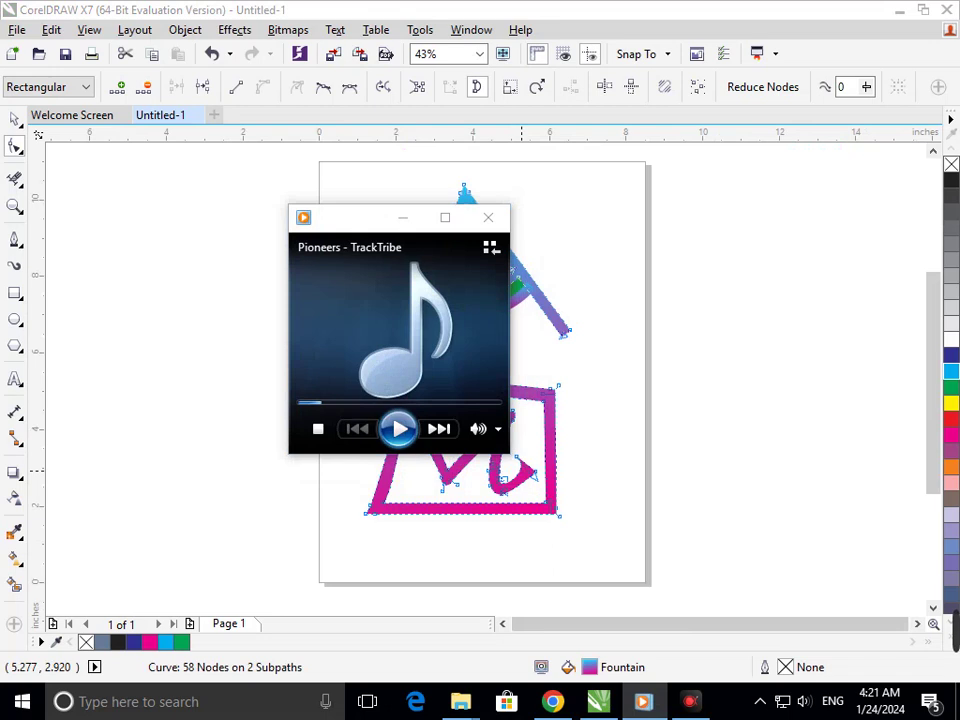
{"action": "left_click", "coordinate": [402, 217]}
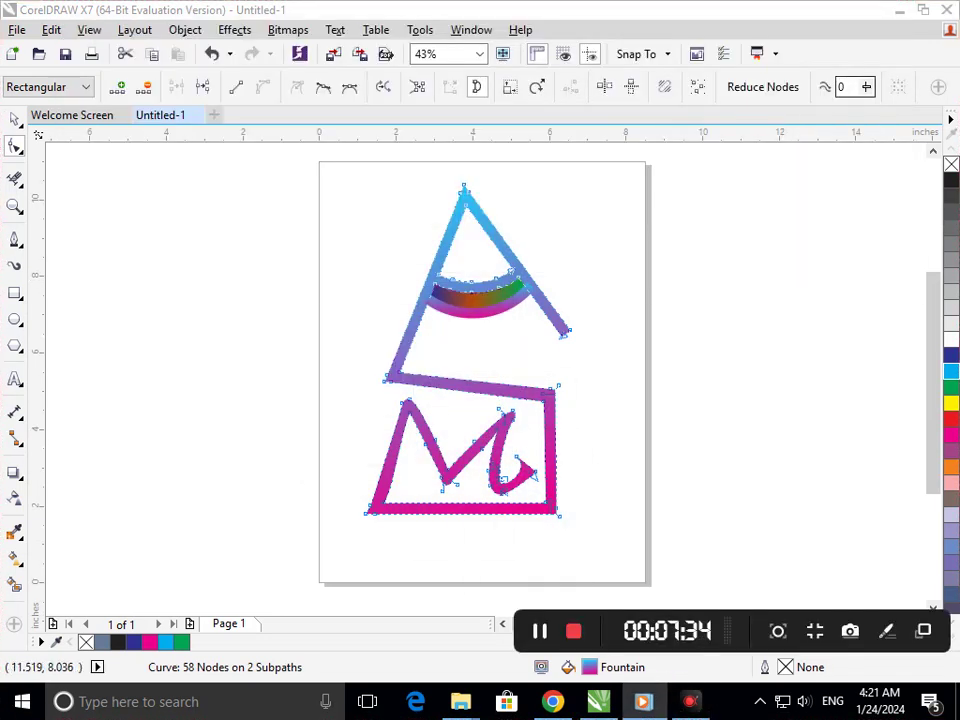
{"action": "key", "text": "space"}
- Fill the arc inside the A with solid red by dragging the red swatch onto it
{"action": "key", "text": "Escape"}
{"action": "key", "text": "F5"}
{"action": "left_click_drag", "start_coordinate": [382, 300], "coordinate": [471, 312]}
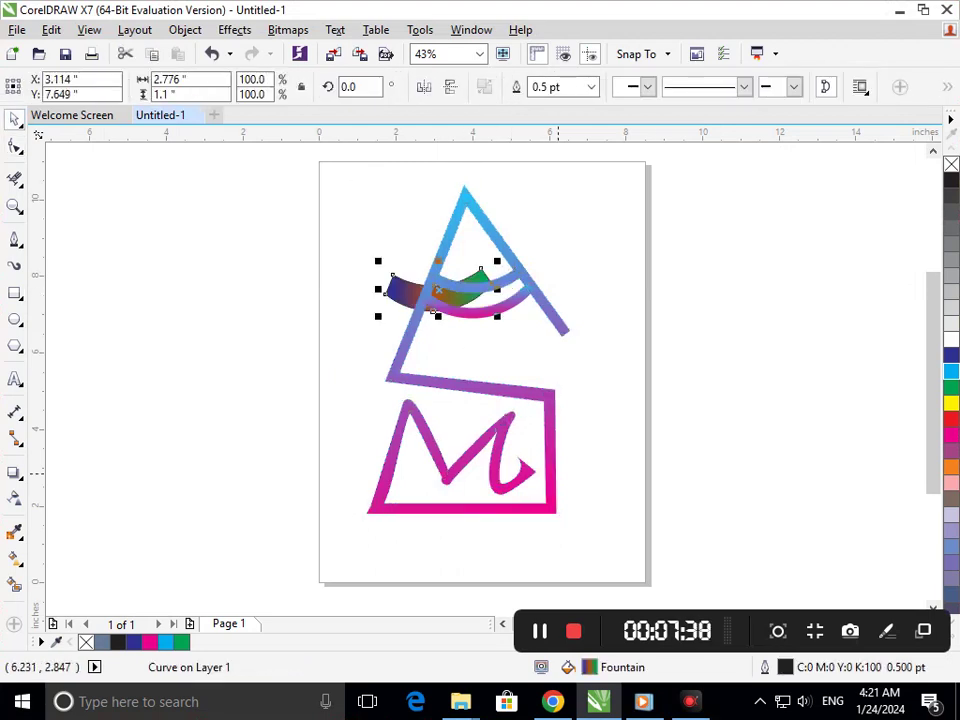
{"action": "left_click", "coordinate": [951, 355]}
{"action": "left_click", "coordinate": [640, 456]}
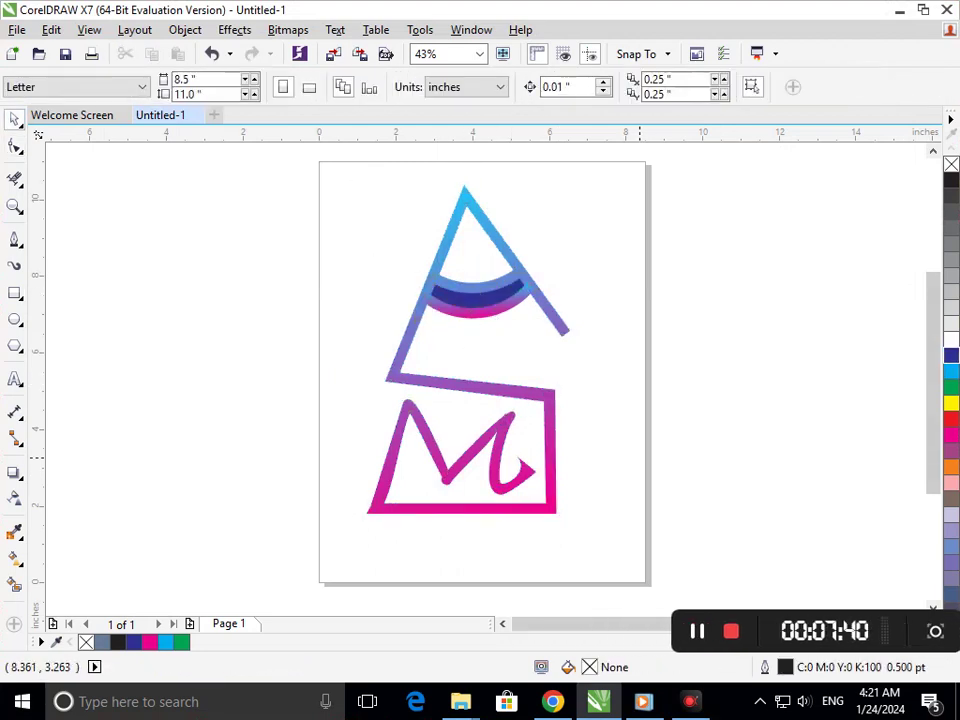
{"action": "left_click_drag", "start_coordinate": [951, 420], "coordinate": [475, 295]}
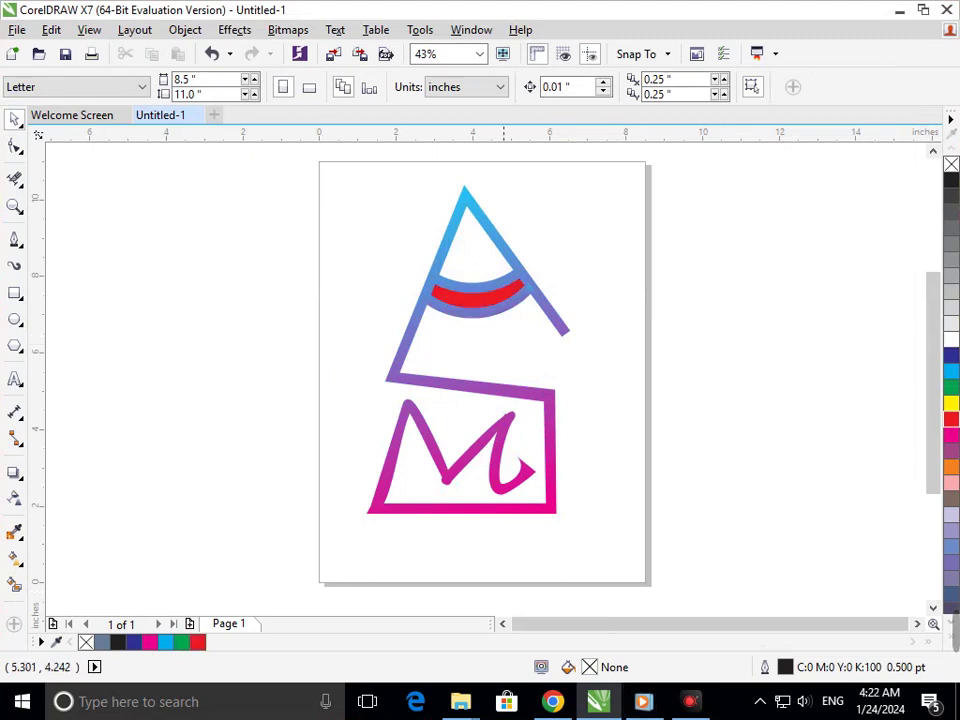
{"action": "scroll", "coordinate": [415, 465], "scroll_direction": "up", "scroll_amount": 5}
- Box-select and delete the nodes at the bottom tip of the M's V
{"action": "left_click", "coordinate": [15, 146]}
{"action": "left_click", "coordinate": [545, 396]}
{"action": "mouse_move", "coordinate": [508, 427]}
{"action": "left_mouse_down"}
{"action": "mouse_move", "coordinate": [562, 457]}
{"action": "mouse_move", "coordinate": [563, 383]}
{"action": "left_mouse_up"}
{"action": "key", "text": "Delete"}
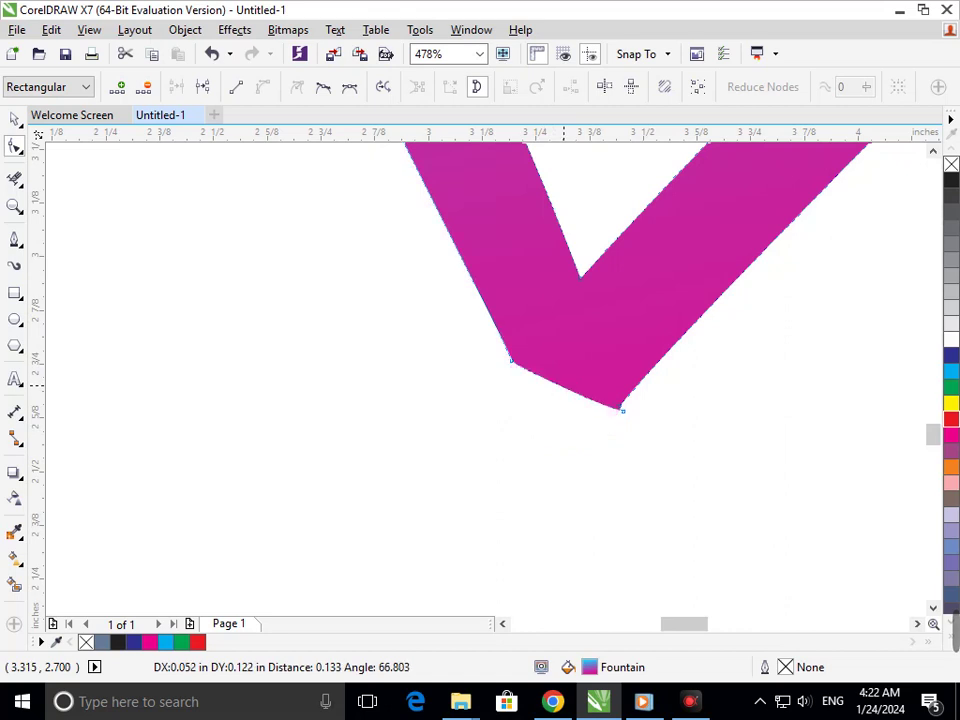
- Reshape the straight bottom edge of the M's V by moving and deleting nodes
{"action": "left_click", "coordinate": [560, 393]}
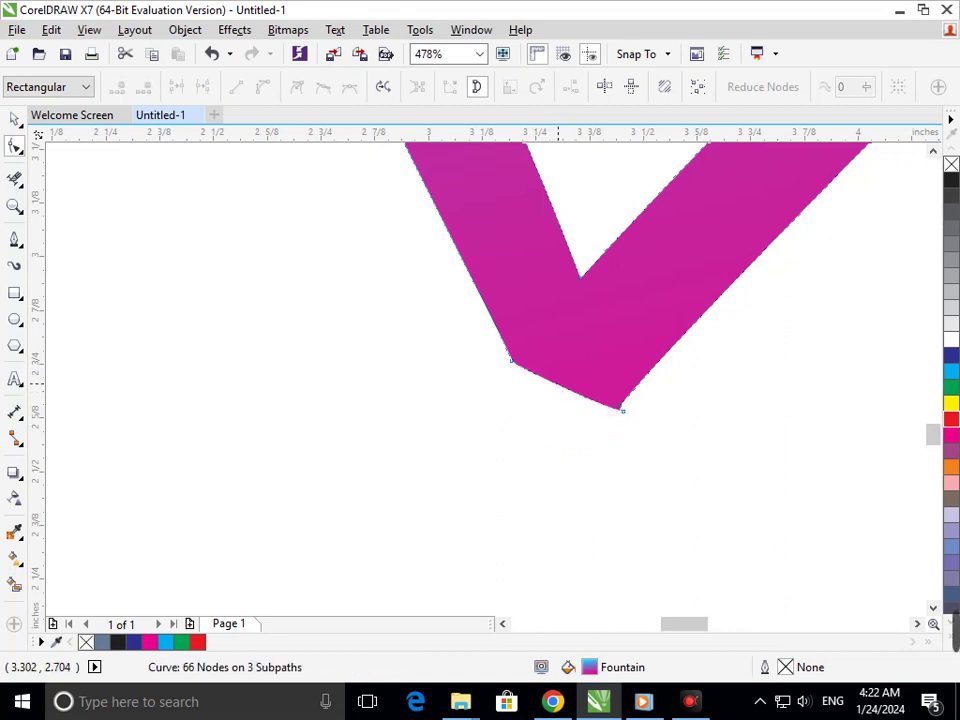
{"action": "left_click_drag", "start_coordinate": [558, 383], "coordinate": [553, 402]}
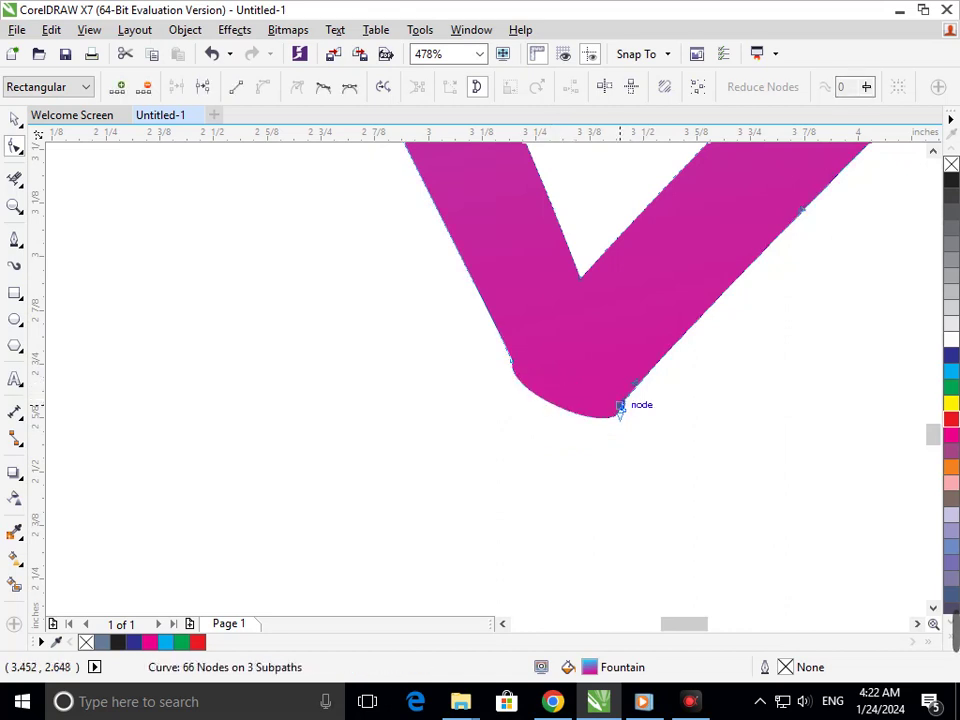
{"action": "left_click_drag", "start_coordinate": [620, 405], "coordinate": [607, 410]}
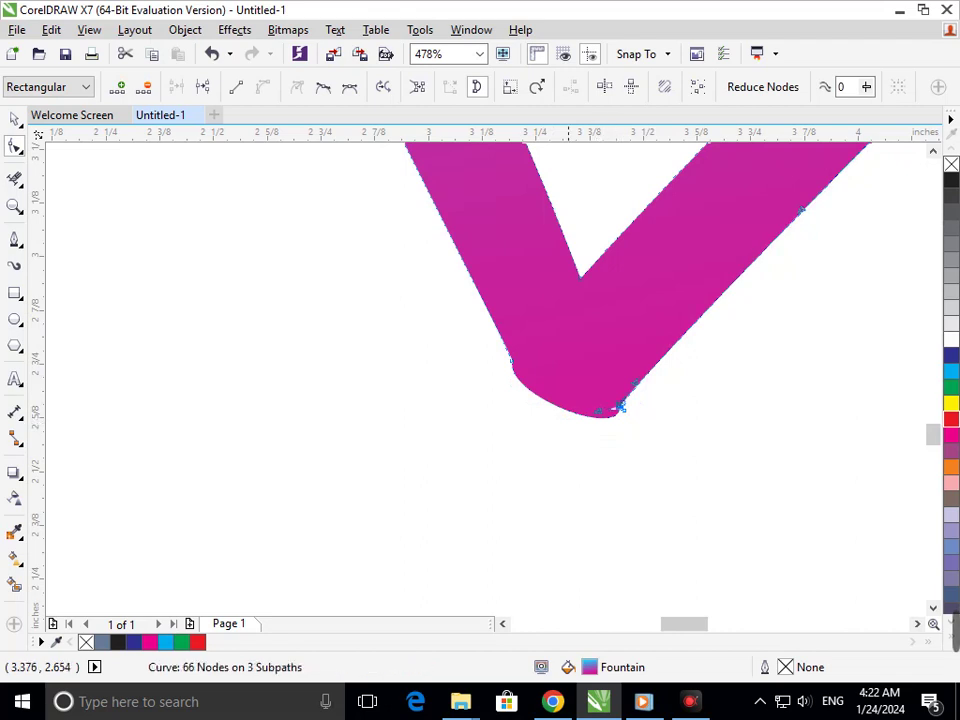
{"action": "scroll", "coordinate": [620, 405], "scroll_direction": "up", "scroll_amount": 5}
{"action": "key", "text": "ctrl+z"}
{"action": "mouse_move", "coordinate": [486, 411]}
{"action": "left_mouse_down"}
{"action": "mouse_move", "coordinate": [410, 300]}
{"action": "mouse_move", "coordinate": [440, 546]}
{"action": "left_mouse_up"}
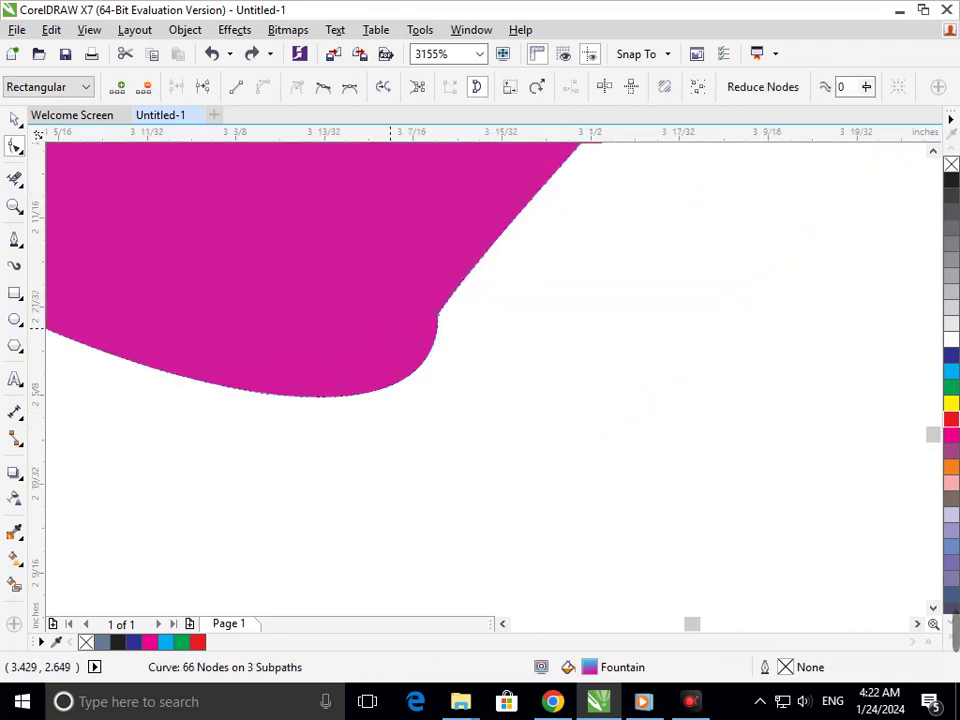
{"action": "key", "text": "Delete"}
{"action": "left_click_drag", "start_coordinate": [384, 388], "coordinate": [355, 378]}
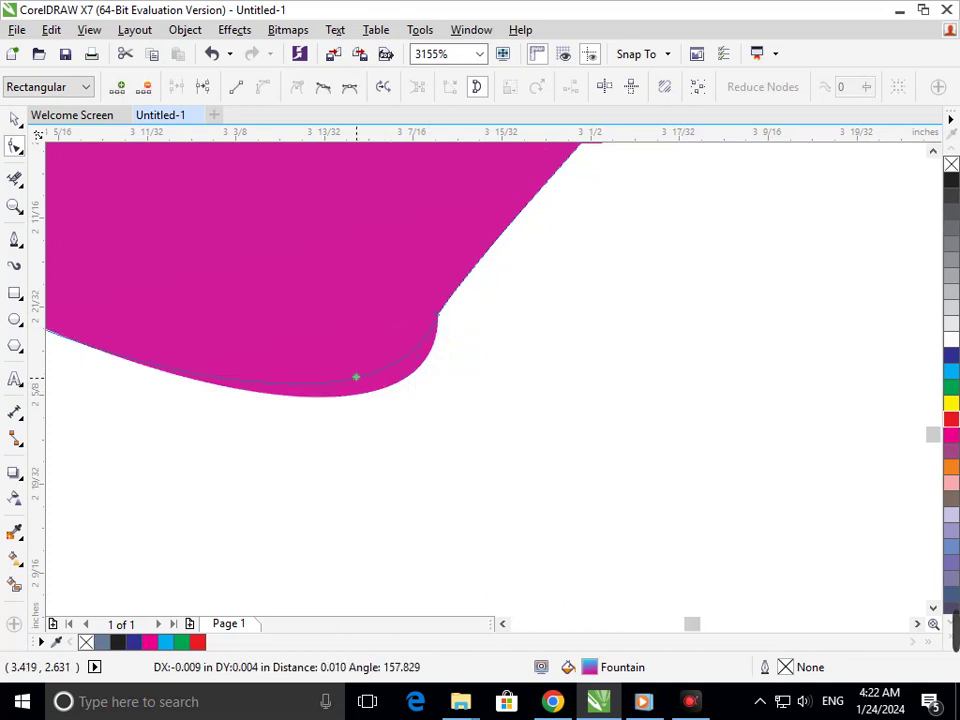
- Smooth the V's lower-left corner and rounded bottom, then fit the whole page in view
{"action": "scroll", "coordinate": [340, 380], "scroll_direction": "down", "scroll_amount": 5}
{"action": "scroll", "coordinate": [497, 463], "scroll_direction": "up", "scroll_amount": 6}
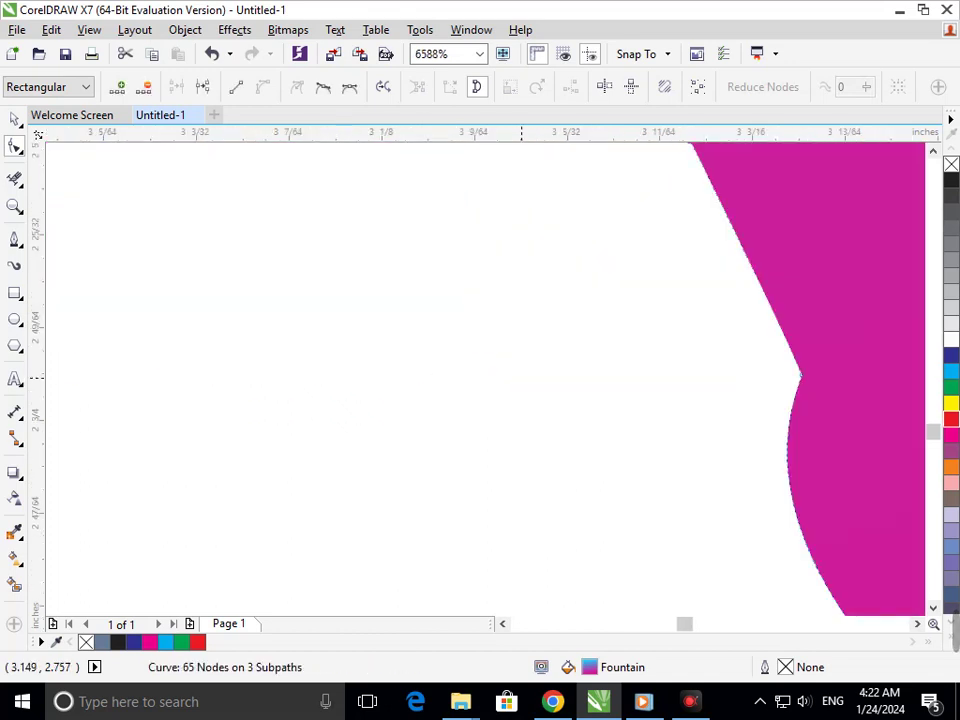
{"action": "scroll", "coordinate": [497, 463], "scroll_direction": "down", "scroll_amount": 6}
{"action": "scroll", "coordinate": [523, 362], "scroll_direction": "up", "scroll_amount": 4}
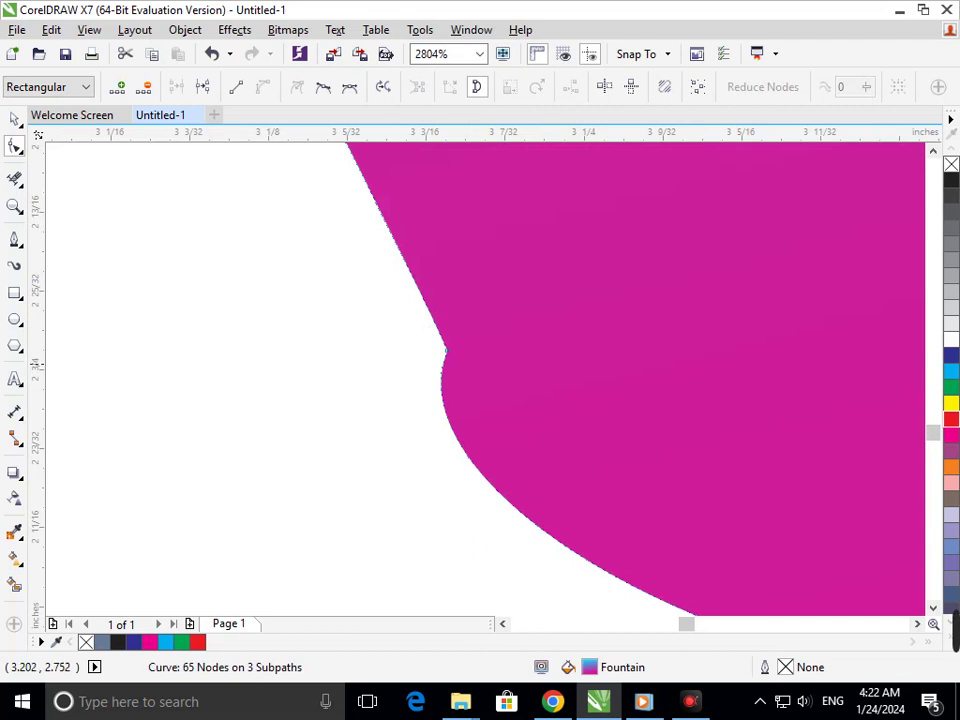
{"action": "left_click", "coordinate": [447, 350]}
{"action": "left_click_drag", "start_coordinate": [372, 534], "coordinate": [471, 525]}
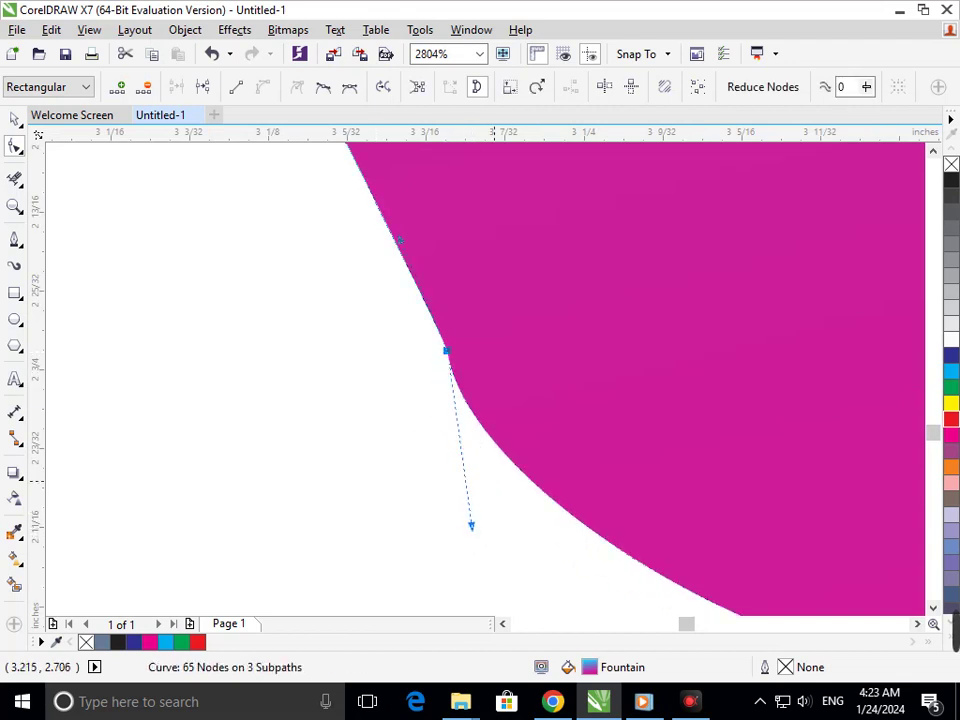
{"action": "scroll", "coordinate": [523, 360], "scroll_direction": "down", "scroll_amount": 4}
{"action": "left_click_drag", "start_coordinate": [606, 434], "coordinate": [580, 411]}
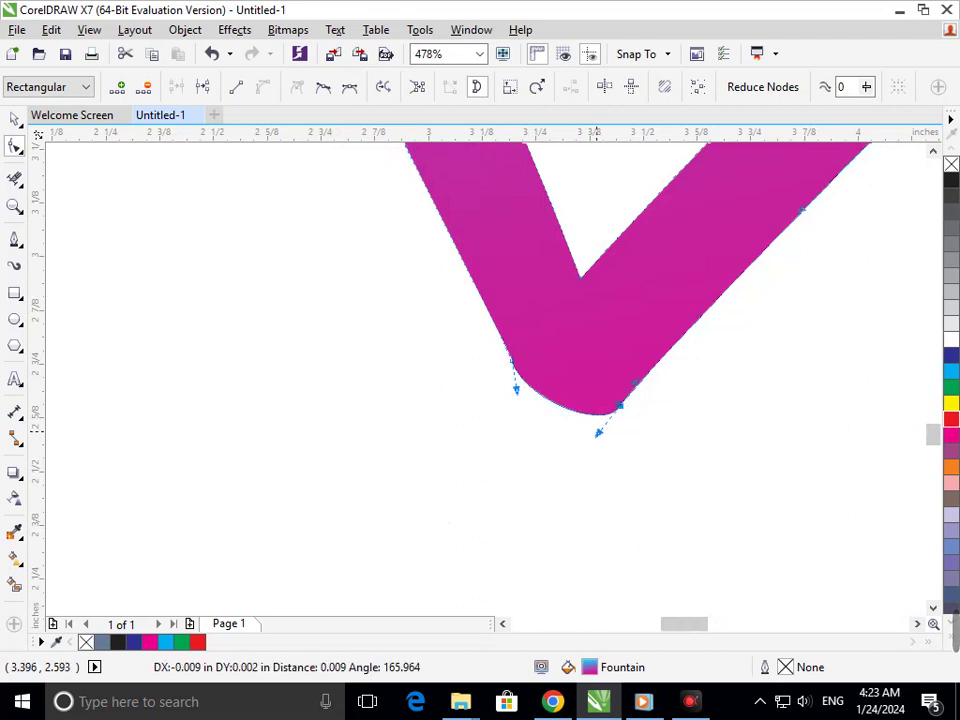
{"action": "key", "text": "shift+F4"}
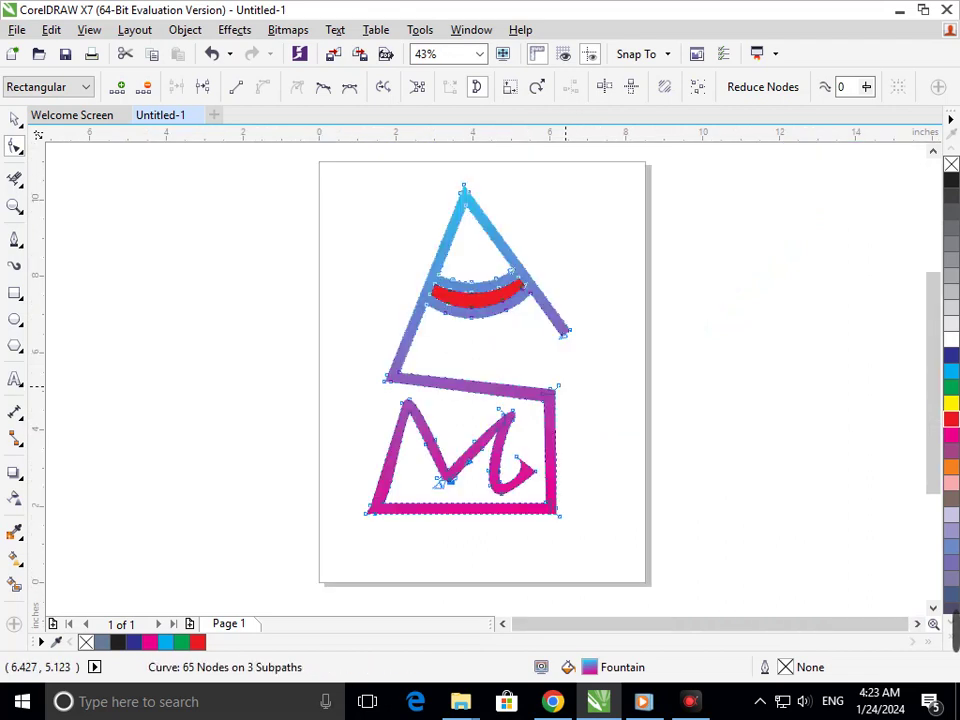
{"action": "left_click", "coordinate": [14, 178]}
{"action": "scroll", "coordinate": [290, 297], "scroll_direction": "up", "scroll_amount": 3}
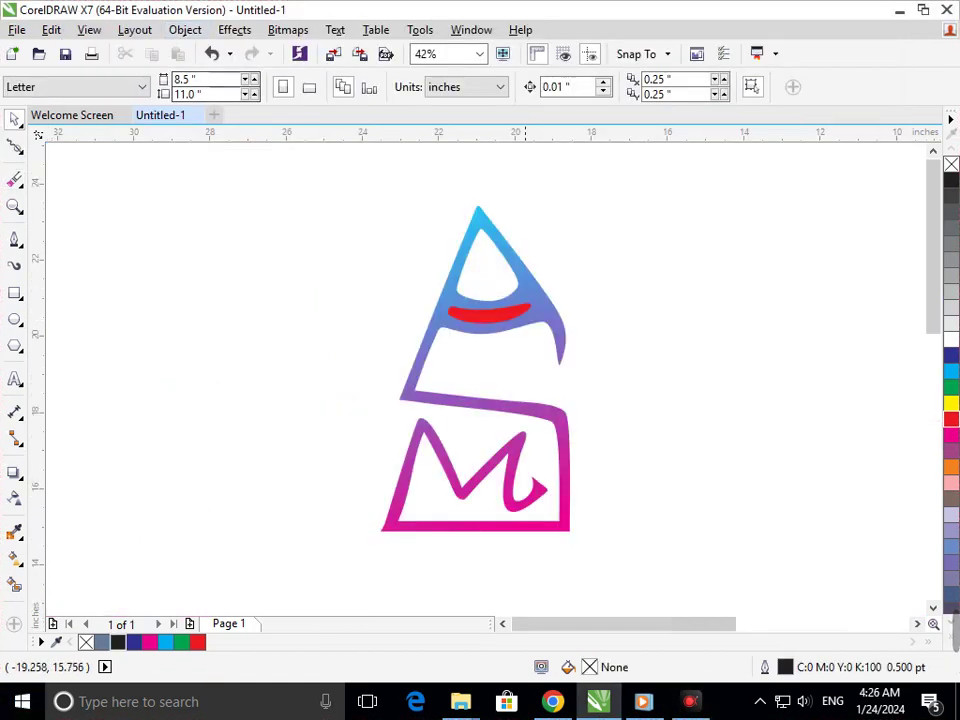
- Zoom in on the gradient A and magenta-framed M logo
{"action": "scroll", "coordinate": [578, 448], "scroll_direction": "up", "scroll_amount": 1}
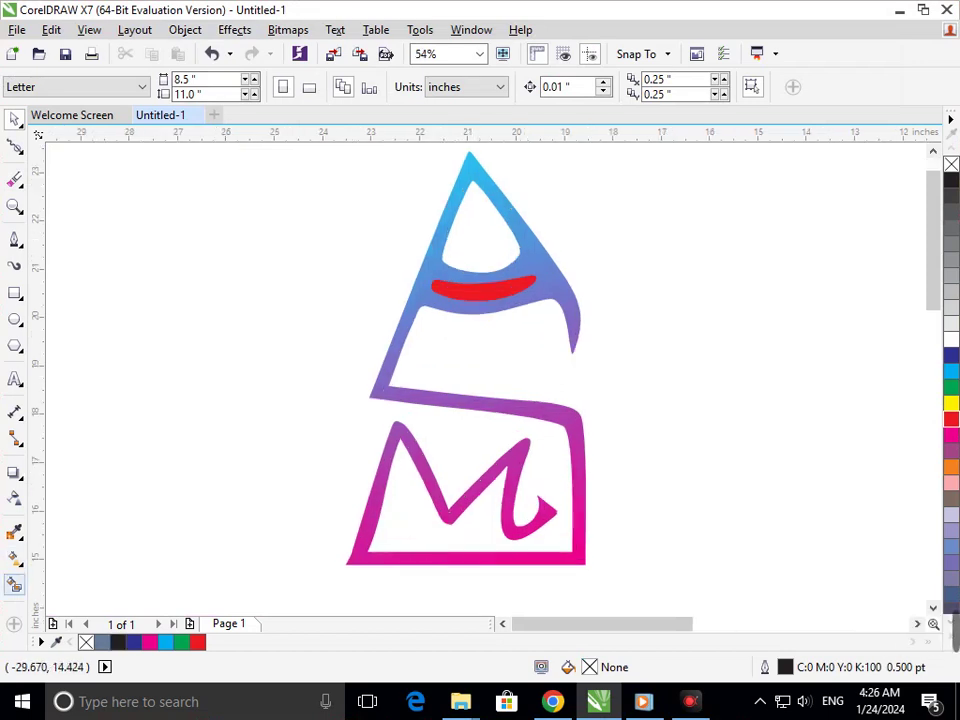
- Smart Fill the A's top opening and scale the new shape to about 57%
{"action": "left_click", "coordinate": [14, 584]}
{"action": "left_click", "coordinate": [462, 232]}
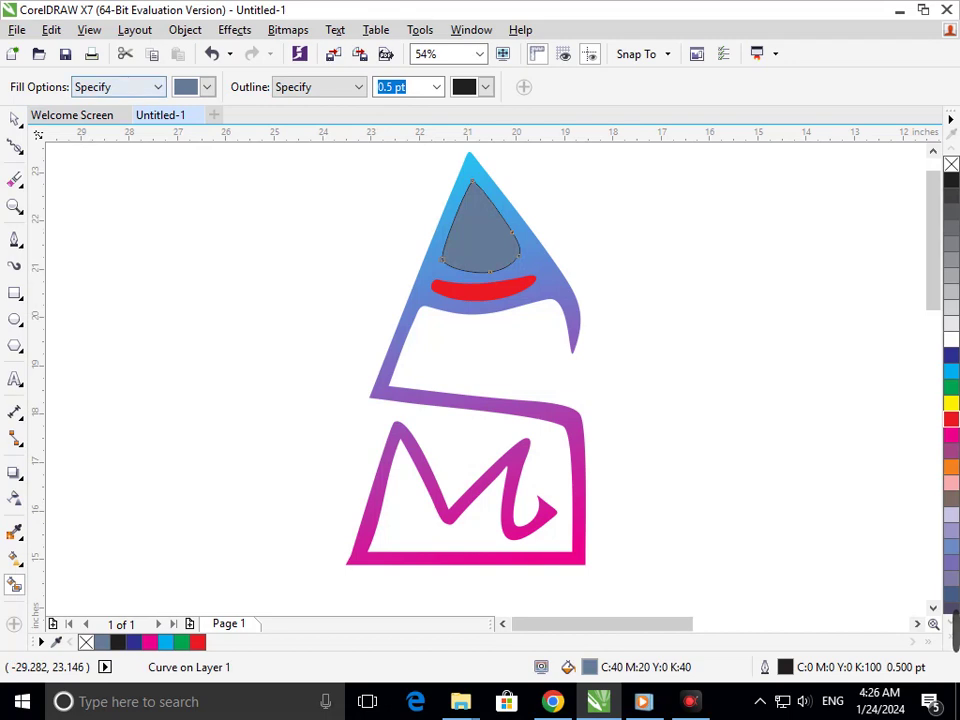
{"action": "key", "text": "space"}
{"action": "key", "text": "Escape"}
{"action": "left_click", "coordinate": [440, 271]}
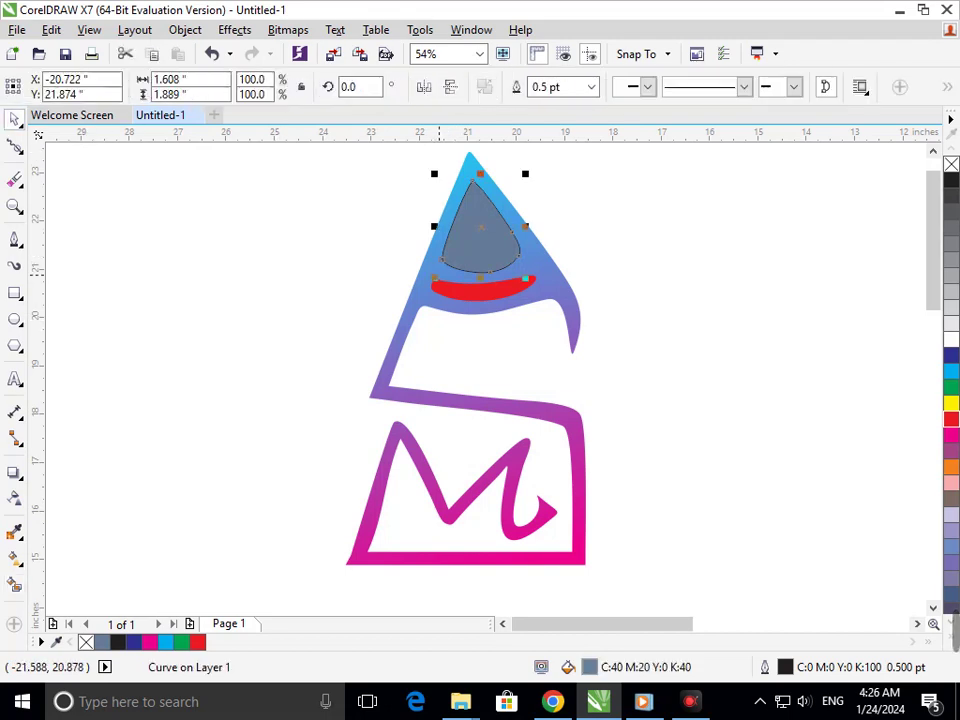
{"action": "left_click_drag", "start_coordinate": [438, 274], "coordinate": [458, 251]}
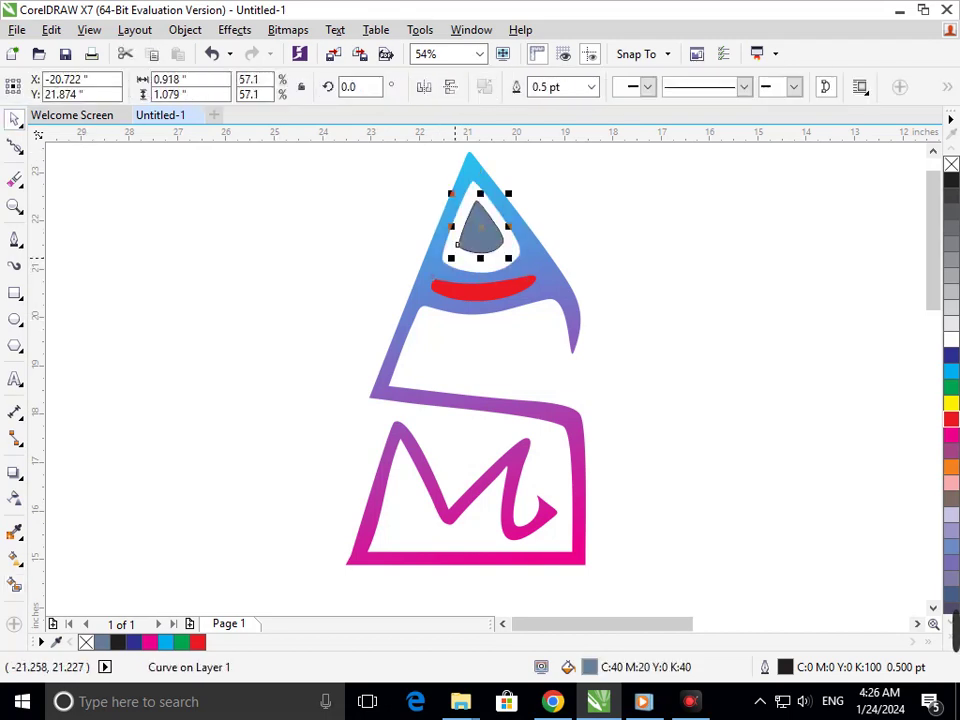
{"action": "left_click_drag", "start_coordinate": [596, 306], "coordinate": [503, 374]}
- Colour the inner triangle solid dark blue from the palette
{"action": "scroll", "coordinate": [604, 385], "scroll_direction": "down", "scroll_amount": 1}
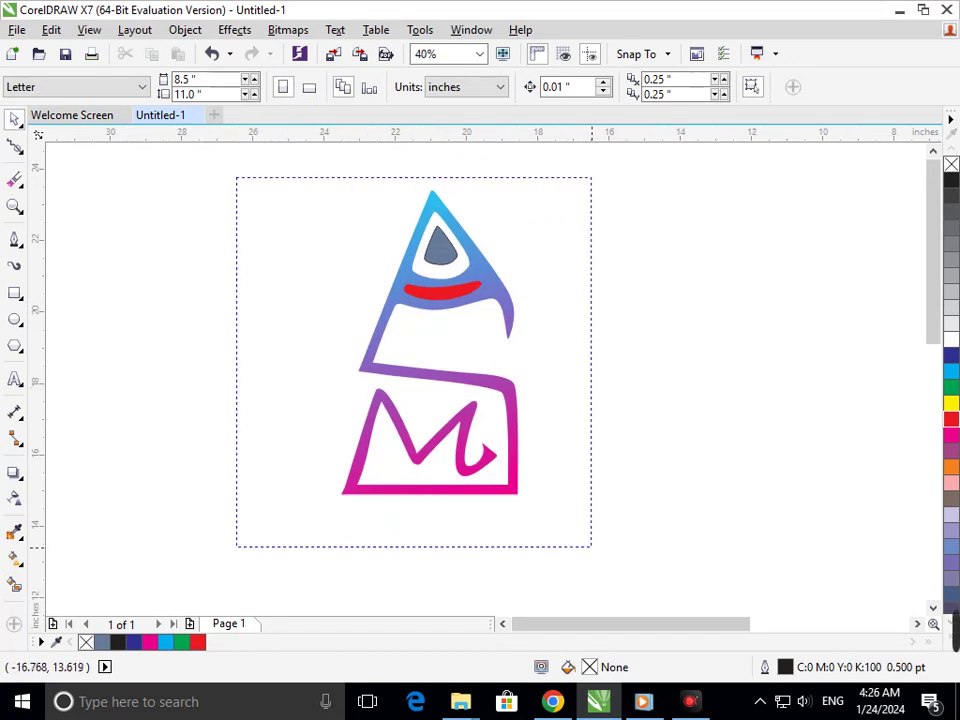
{"action": "scroll", "coordinate": [645, 547], "scroll_direction": "up", "scroll_amount": 1}
{"action": "left_click", "coordinate": [505, 235]}
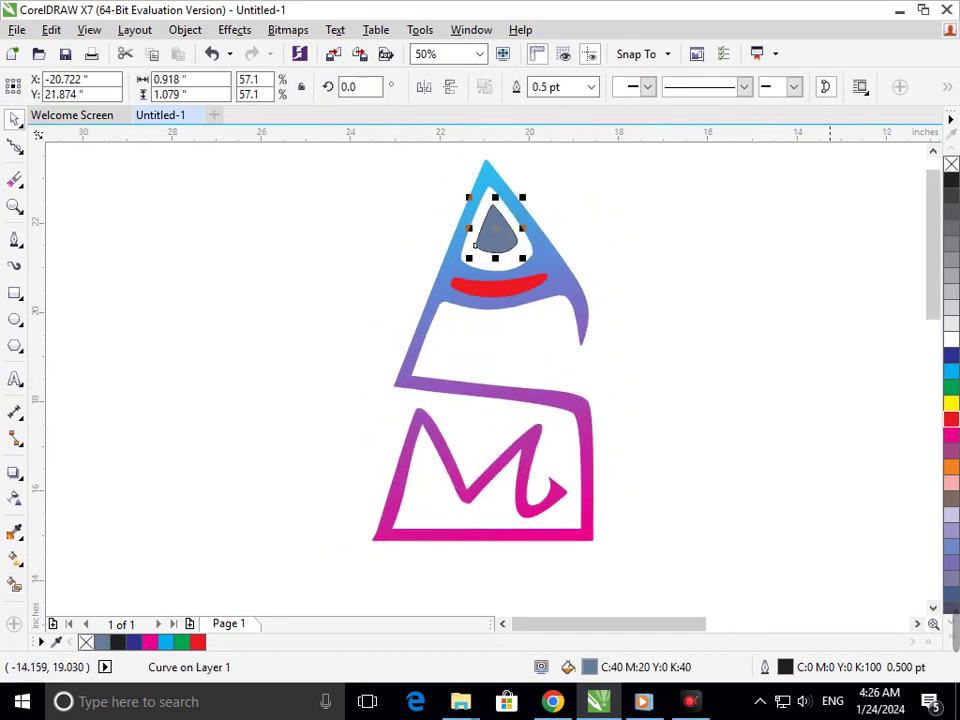
{"action": "left_click", "coordinate": [951, 355]}
{"action": "left_click", "coordinate": [697, 418]}
{"action": "left_click", "coordinate": [497, 230]}
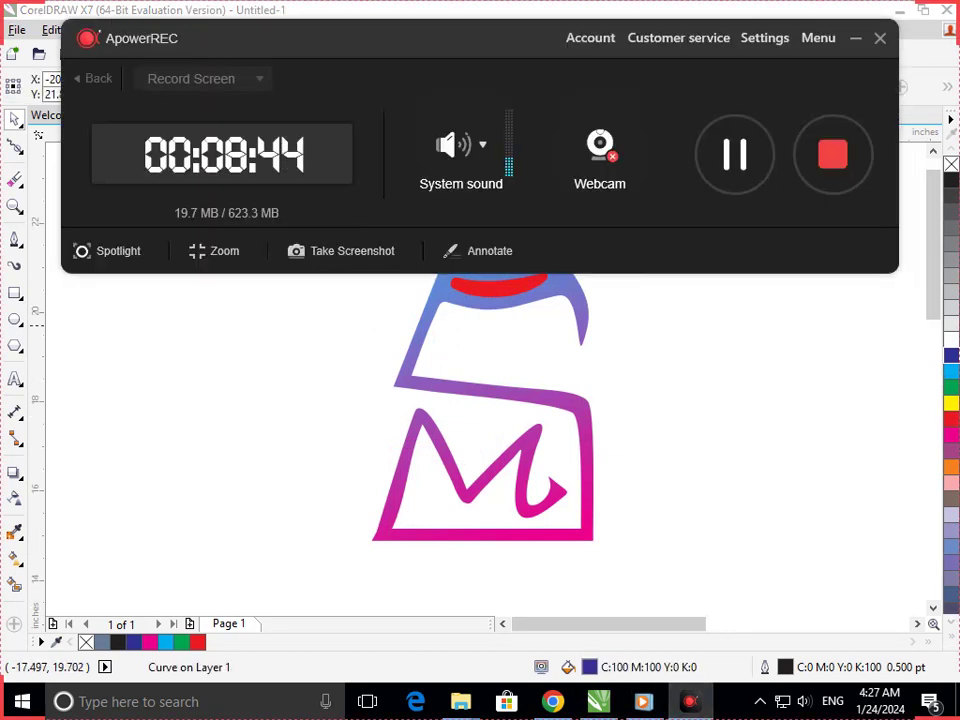
{"action": "key", "text": "Escape"}
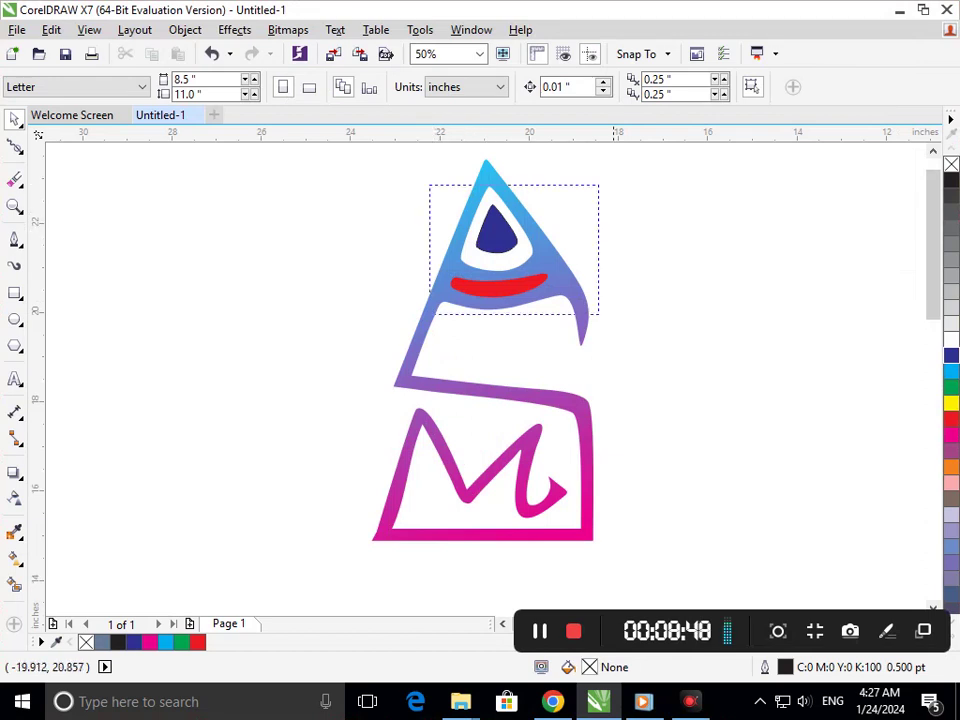
- Apply a radial fountain fill to the dark blue eye triangle with the Interactive Fill tool
{"action": "left_click_drag", "start_coordinate": [429, 184], "coordinate": [600, 311]}
{"action": "left_click", "coordinate": [381, 342]}
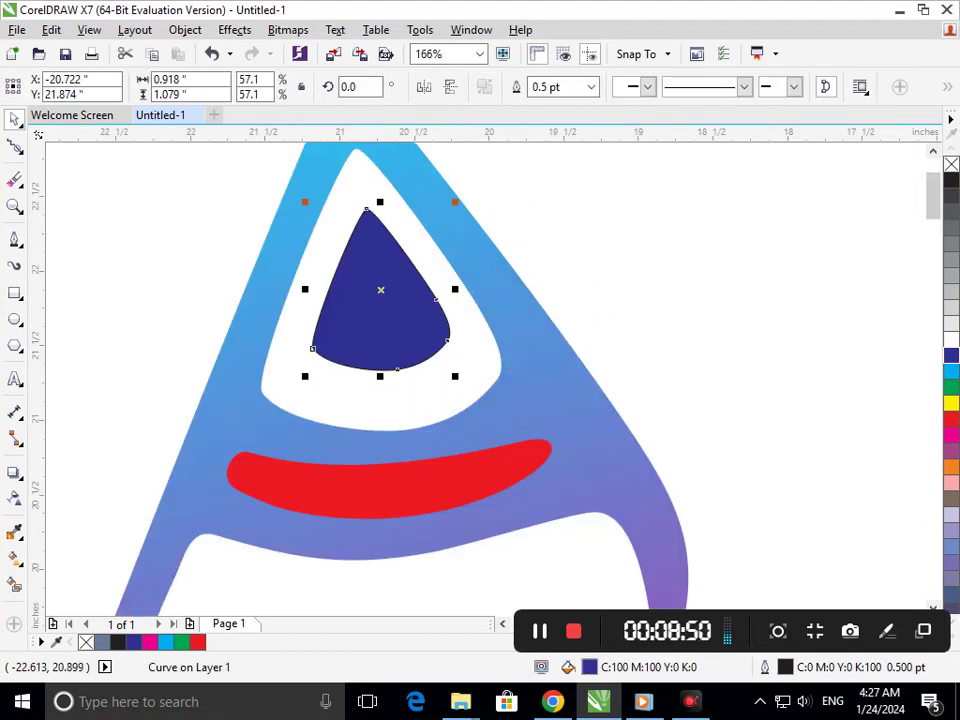
{"action": "left_click", "coordinate": [18, 563]}
{"action": "left_click", "coordinate": [90, 555]}
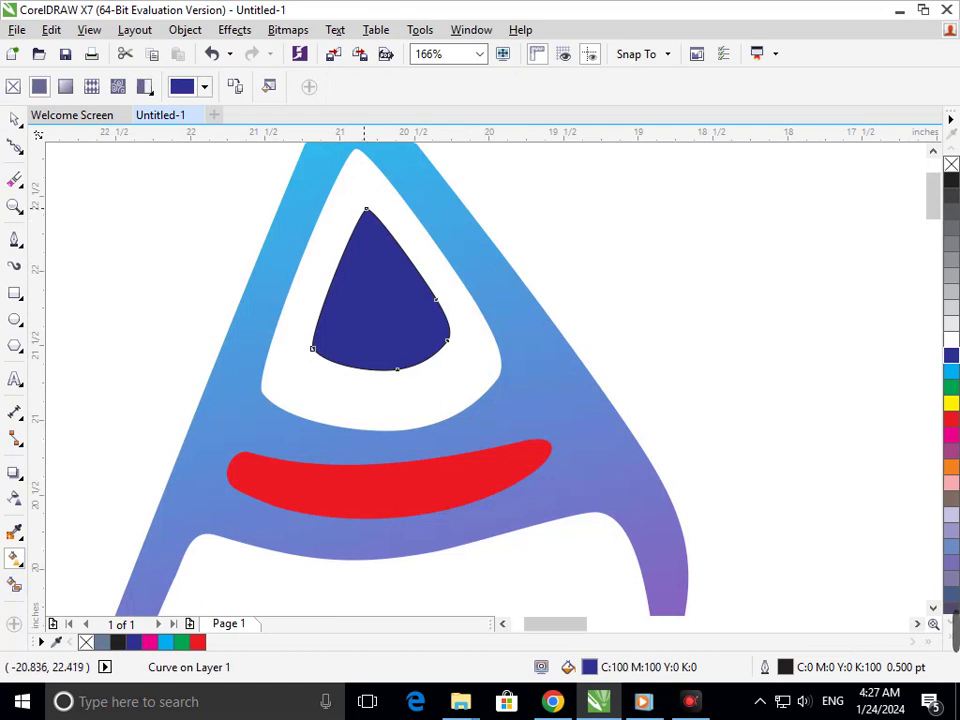
{"action": "mouse_move", "coordinate": [367, 211]}
{"action": "left_mouse_down"}
{"action": "mouse_move", "coordinate": [388, 360]}
{"action": "mouse_move", "coordinate": [406, 387]}
{"action": "left_mouse_up"}
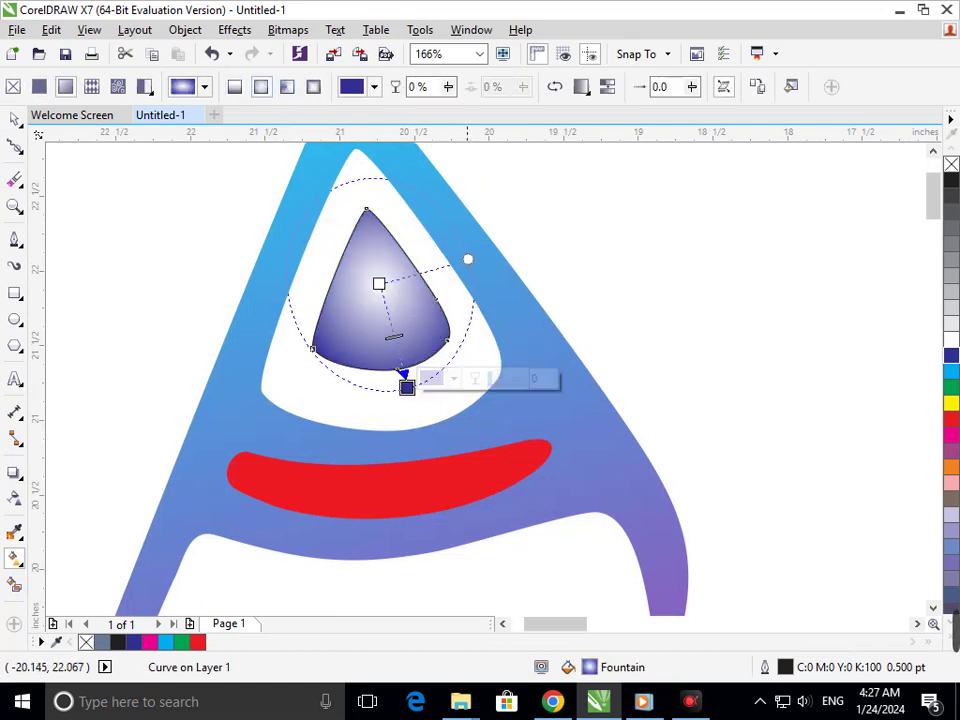
{"action": "left_click", "coordinate": [305, 288]}
{"action": "left_click", "coordinate": [358, 196]}
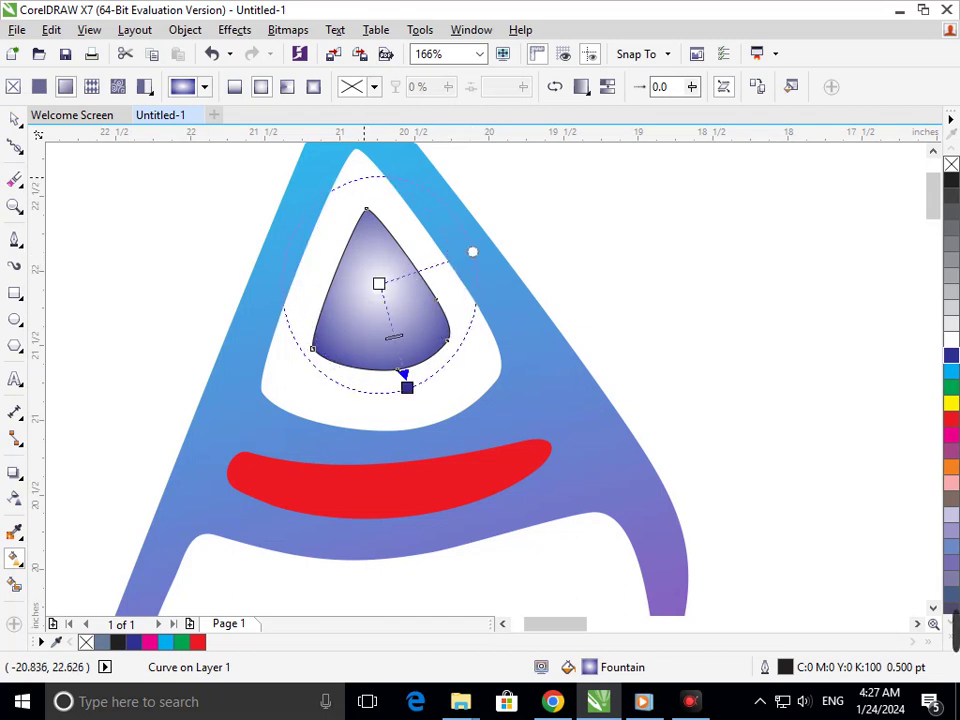
- Adjust the gradient's centre and radius and set the centre colour to #FF7373
{"action": "left_click_drag", "start_coordinate": [379, 284], "coordinate": [382, 316]}
{"action": "mouse_move", "coordinate": [409, 418]}
{"action": "left_mouse_down"}
{"action": "mouse_move", "coordinate": [399, 388]}
{"action": "mouse_move", "coordinate": [405, 397]}
{"action": "left_mouse_up"}
{"action": "left_click_drag", "start_coordinate": [382, 316], "coordinate": [377, 296]}
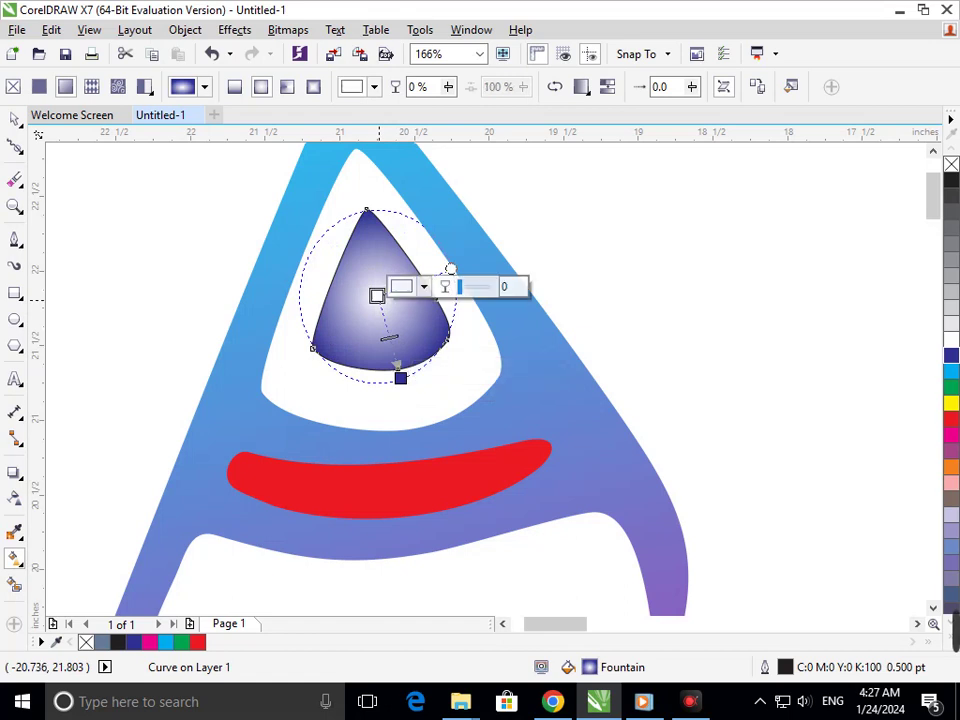
{"action": "left_click", "coordinate": [423, 287]}
{"action": "left_click", "coordinate": [459, 373]}
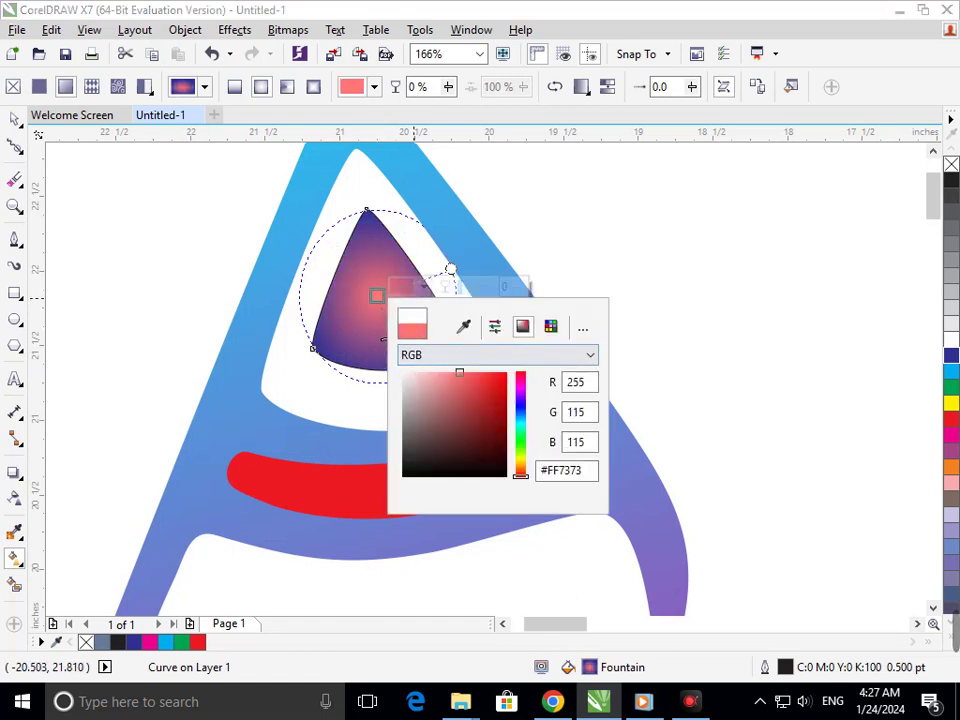
{"action": "key", "text": "Escape"}
{"action": "key", "text": "Escape"}
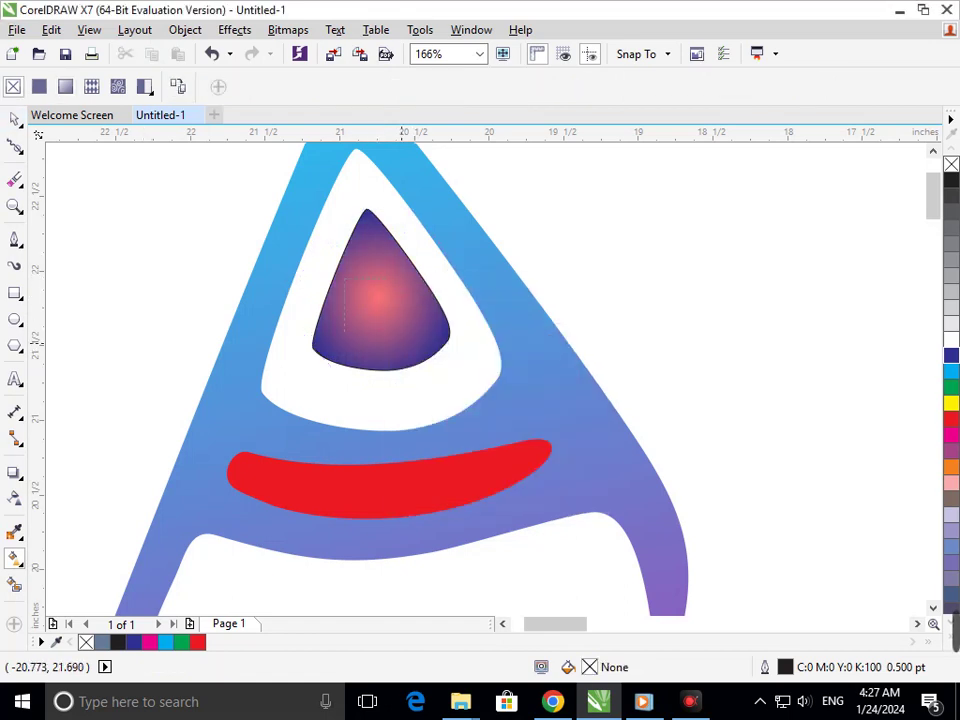
{"action": "scroll", "coordinate": [437, 365], "scroll_direction": "down", "scroll_amount": 3}
{"action": "scroll", "coordinate": [472, 357], "scroll_direction": "down", "scroll_amount": 1}
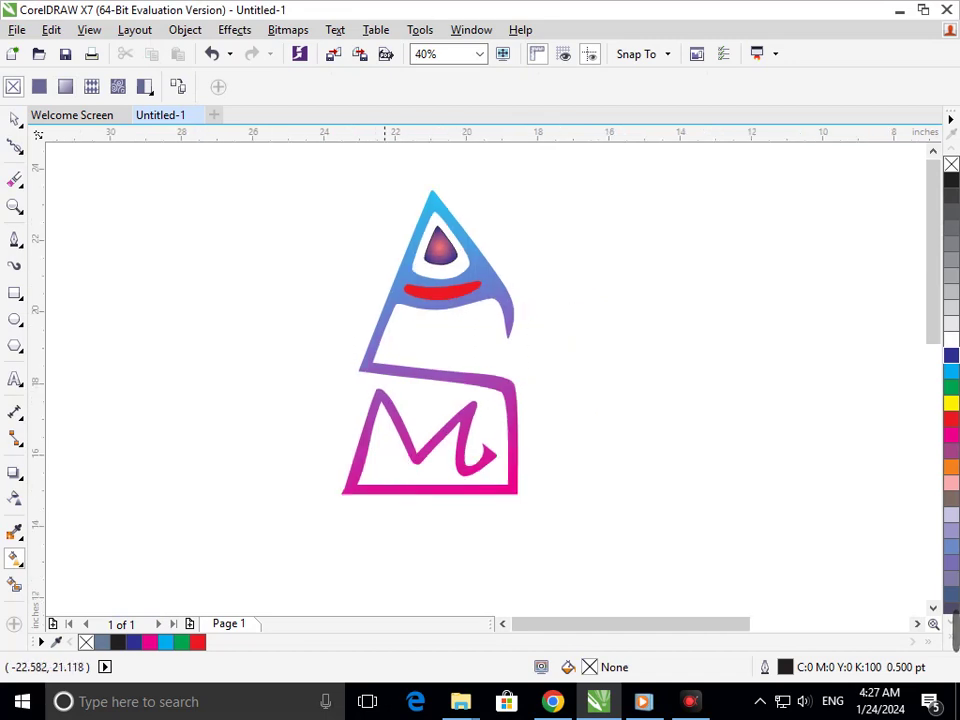
- Select all three logo objects and group them with Ctrl+G
{"action": "key", "text": "space"}
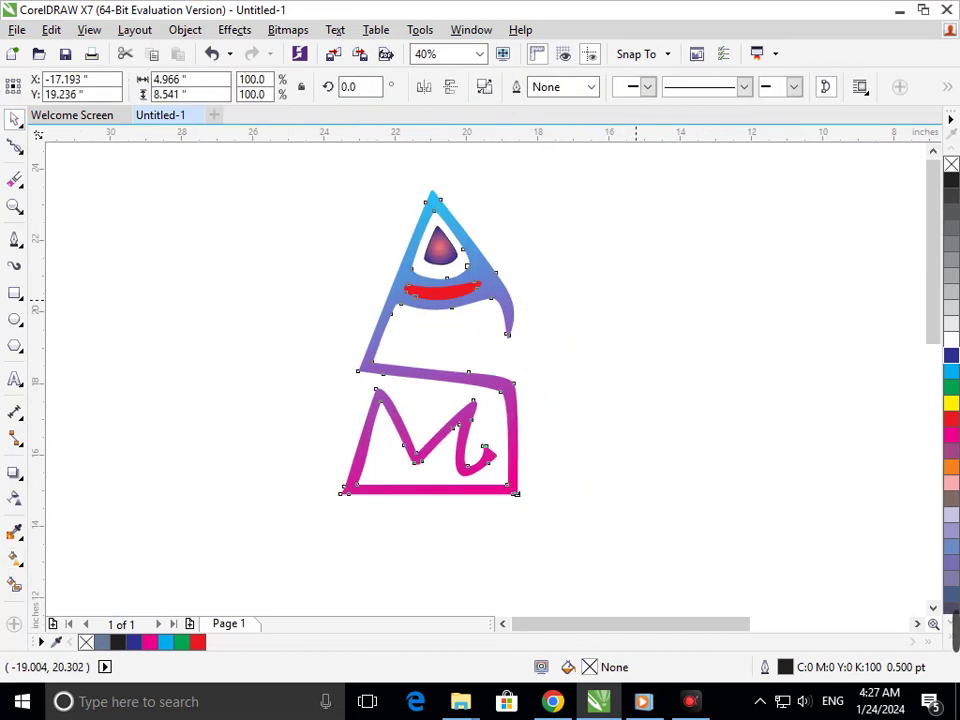
{"action": "left_click_drag", "start_coordinate": [501, 298], "coordinate": [632, 310]}
{"action": "key", "text": "ctrl+z"}
{"action": "left_click_drag", "start_coordinate": [286, 165], "coordinate": [626, 565]}
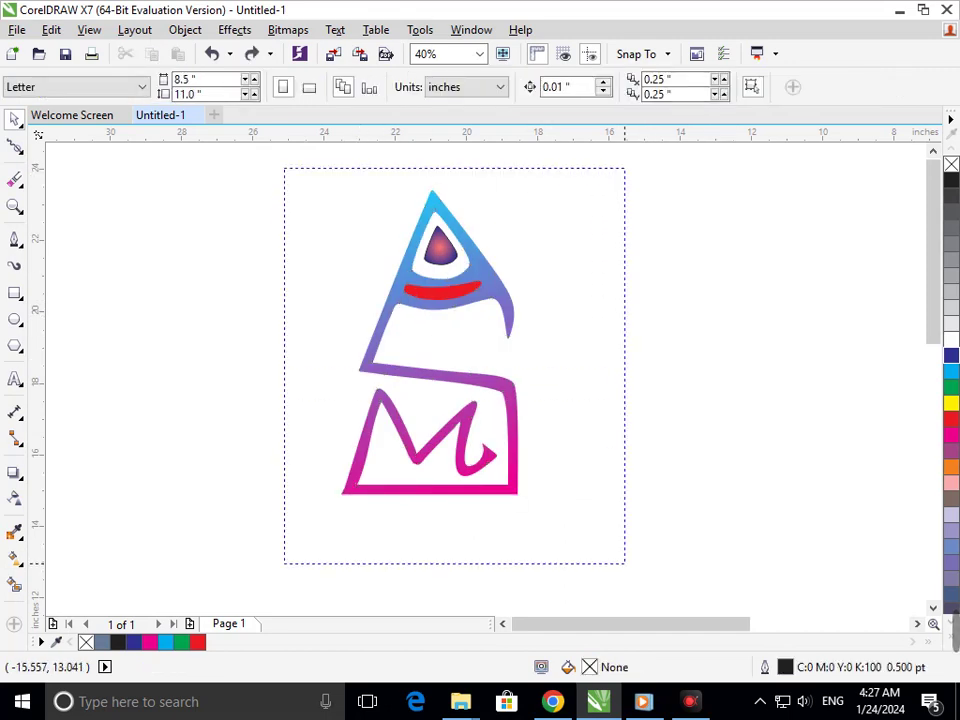
{"action": "key", "text": "ctrl+g"}
- Move the grouped logo right and scale it up to about 115%
{"action": "left_click", "coordinate": [520, 497]}
{"action": "mouse_move", "coordinate": [518, 493]}
{"action": "left_mouse_down"}
{"action": "mouse_move", "coordinate": [600, 490]}
{"action": "mouse_move", "coordinate": [610, 518]}
{"action": "left_mouse_up"}
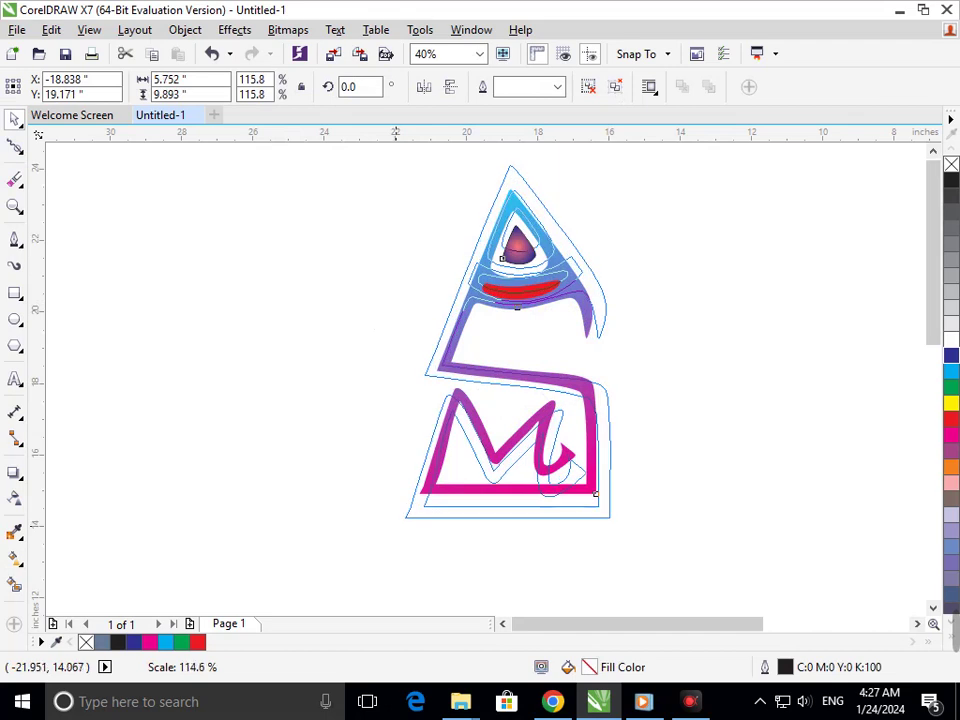
{"action": "left_click_drag", "start_coordinate": [421, 531], "coordinate": [406, 540]}
{"action": "left_click", "coordinate": [728, 443]}
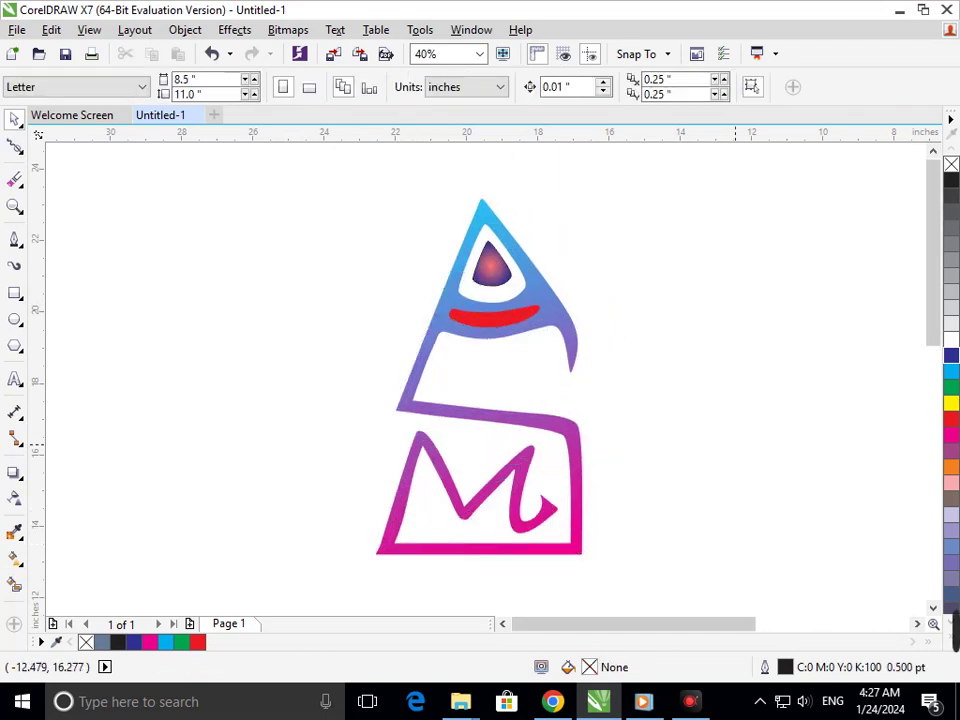